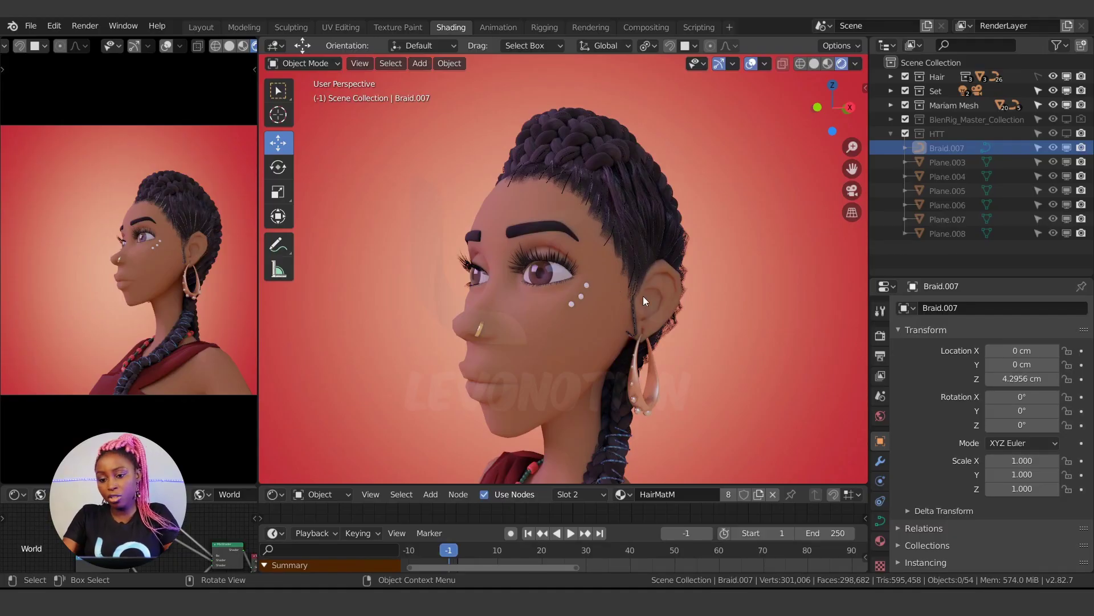
- Temporarily make the Hair collection selectable to pick and view the braid on the side of the head
middle_drag(607, 212, 567, 165)
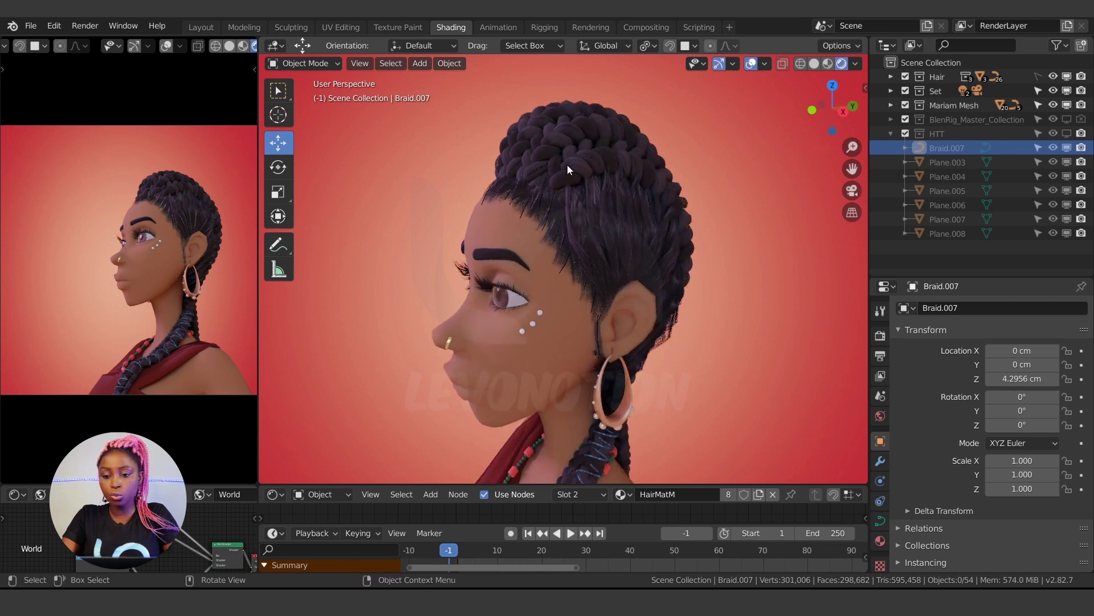
click(574, 162)
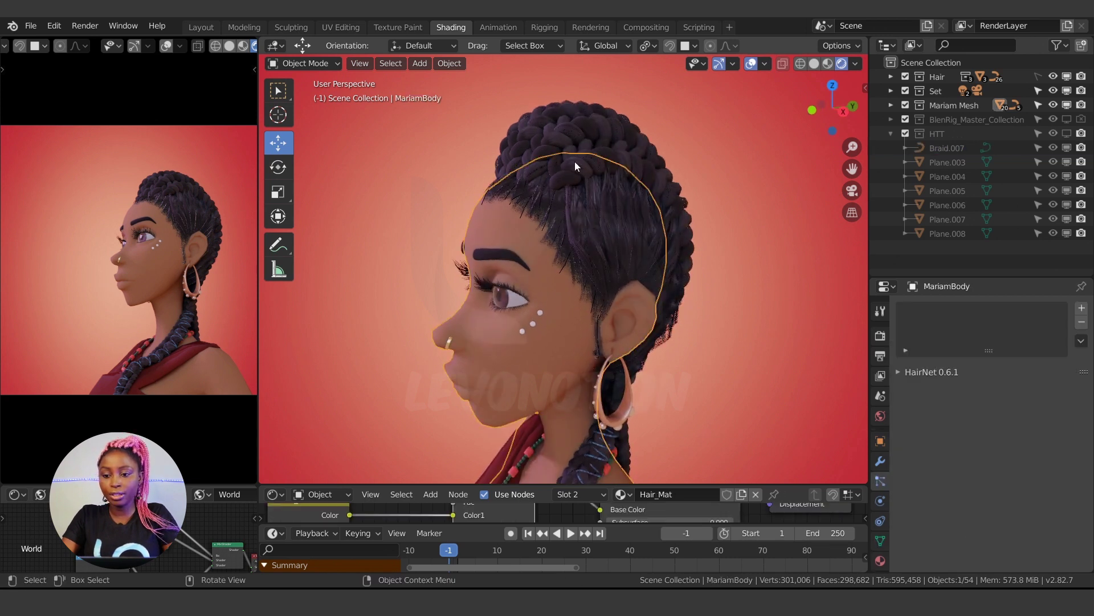
click(1038, 76)
click(600, 145)
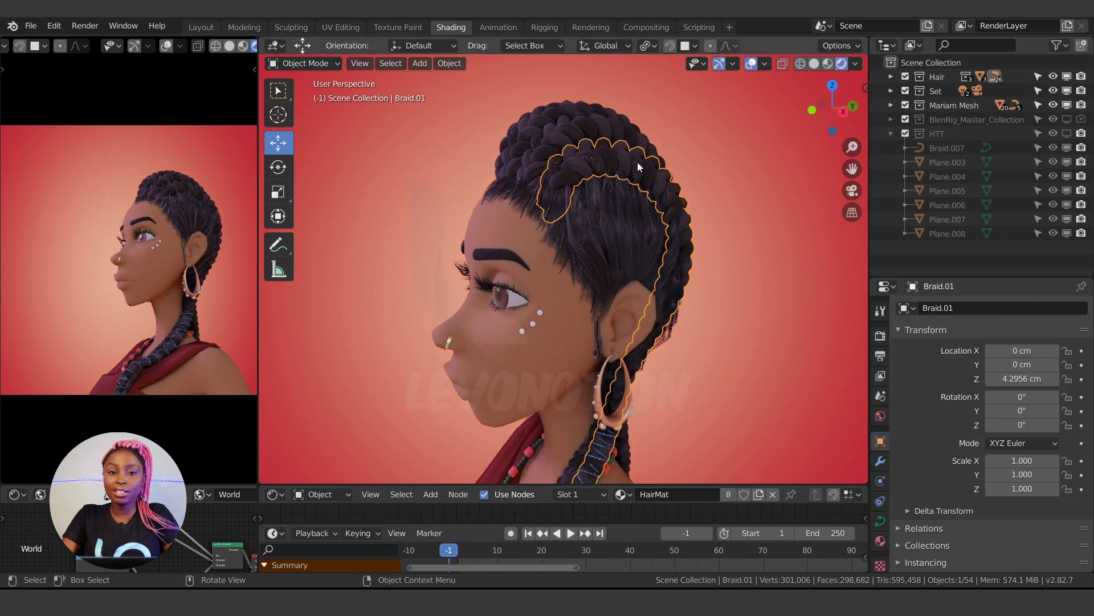
middle_drag(586, 225, 614, 208)
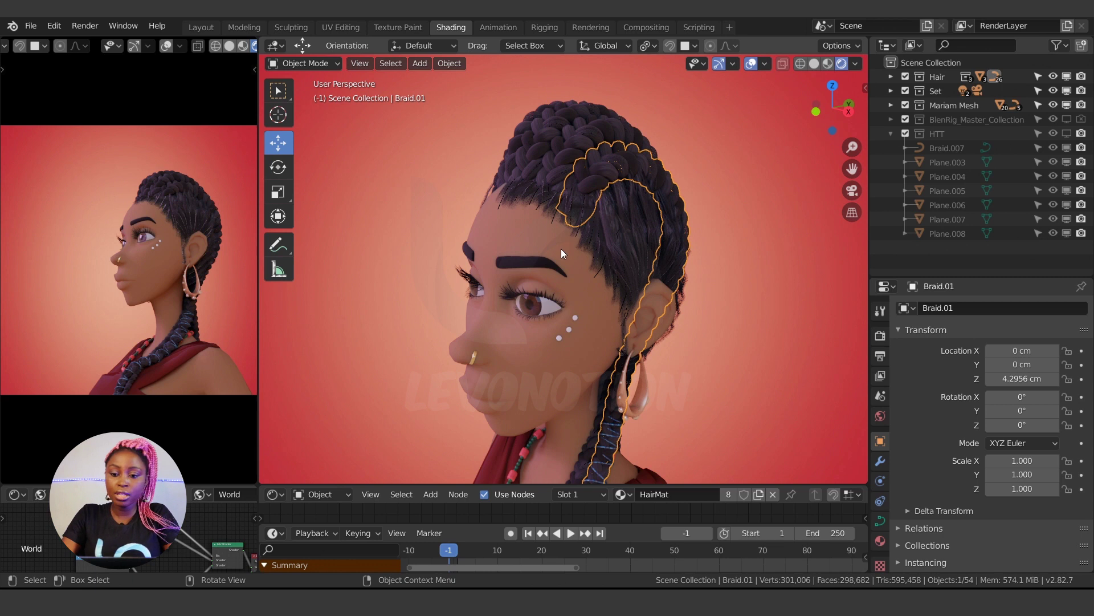
middle_drag(561, 249, 657, 210)
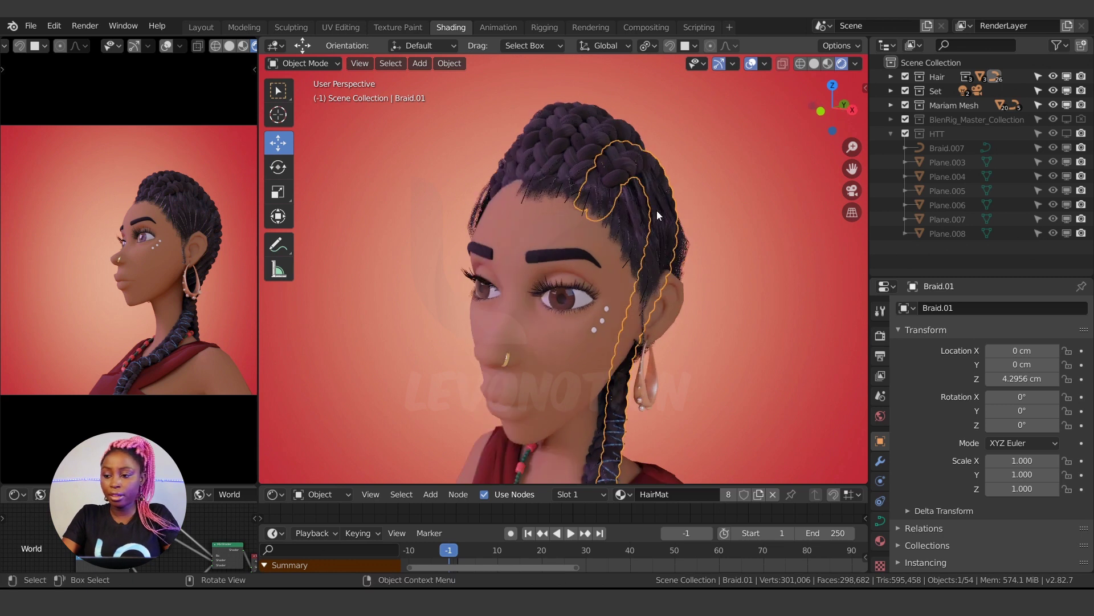
click(1037, 77)
- Show the HTT collection in the viewports and view its hair planes on the forehead
click(1066, 133)
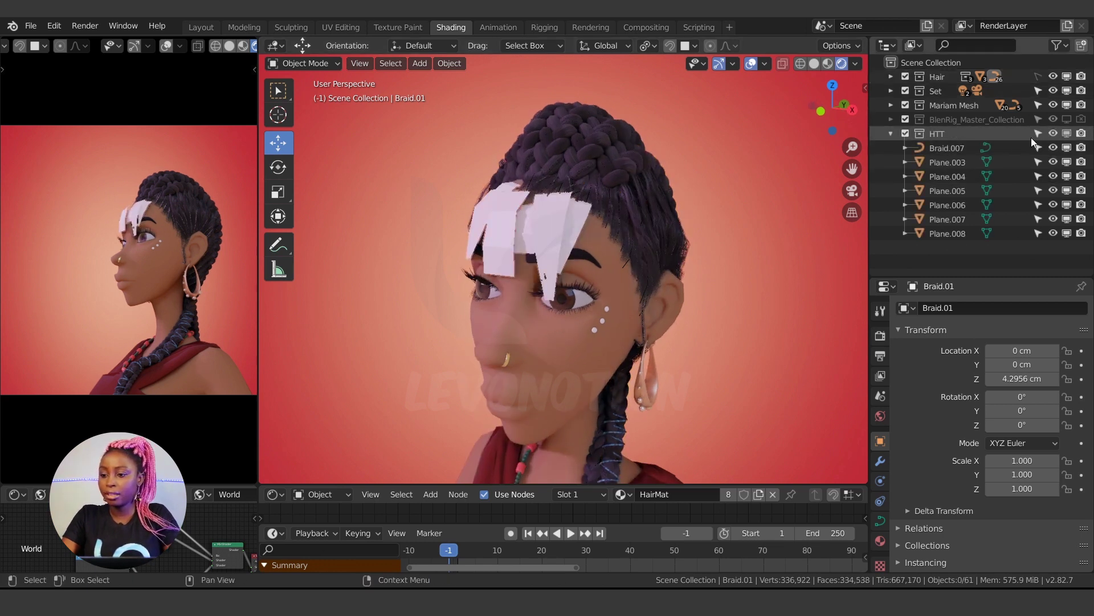
middle_drag(355, 268, 432, 278)
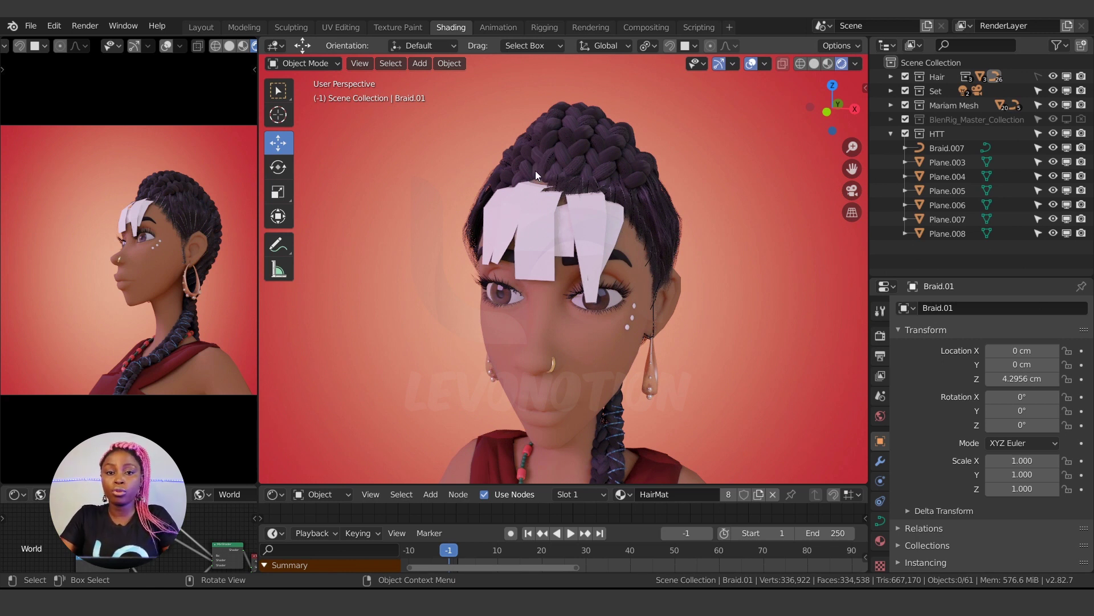
middle_drag(566, 215, 548, 211)
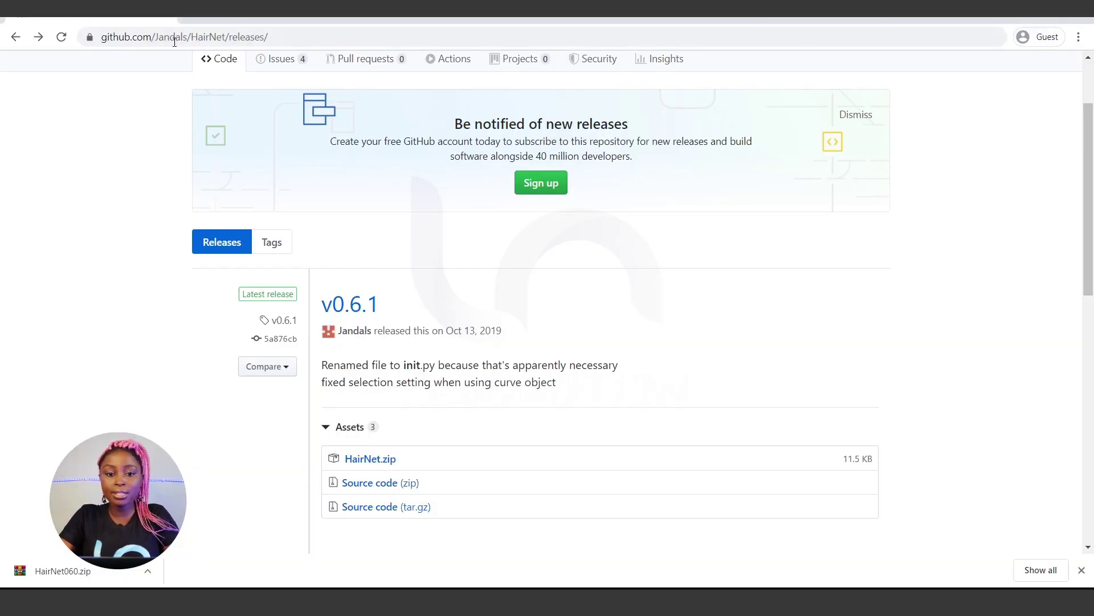
- Switch to the web browser and download HairNet.zip from the v0.6.1 release on the HairNet GitHub releases page
click(188, 38)
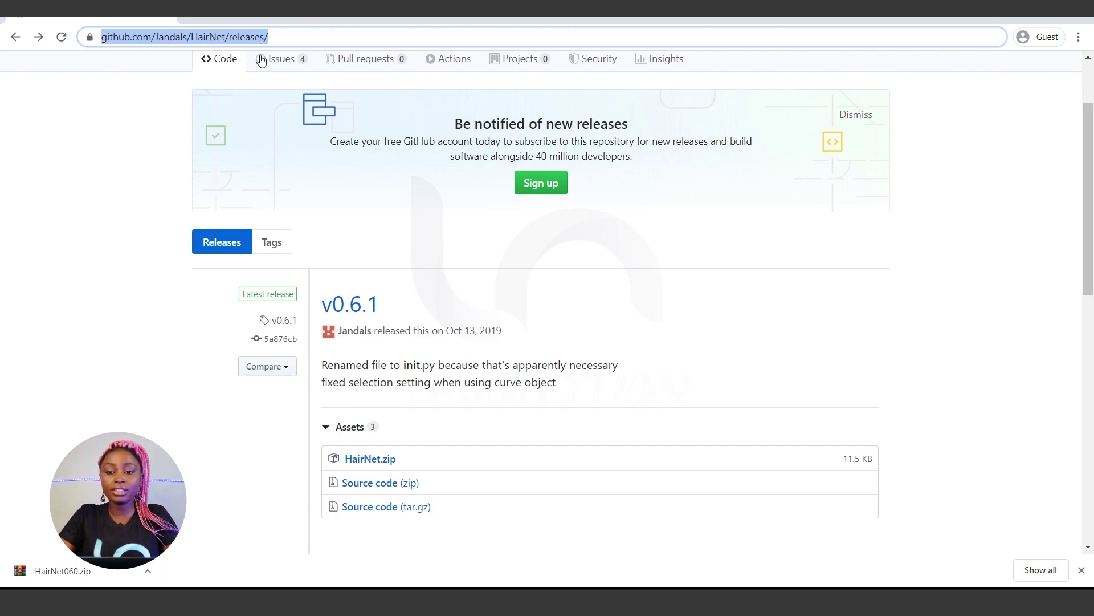
scroll(485, 319, down, 1)
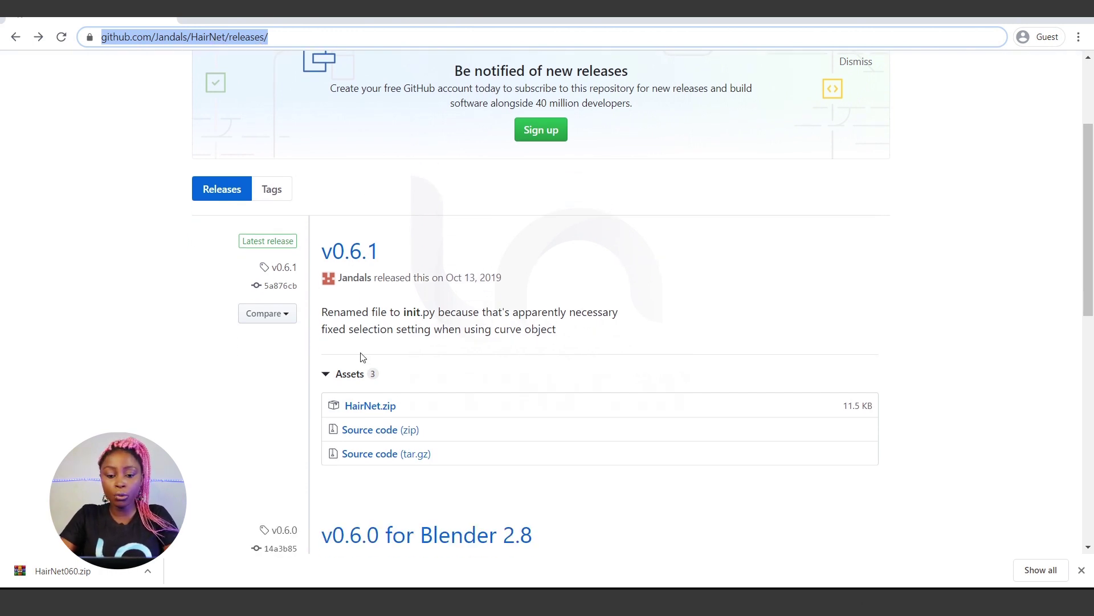
scroll(360, 367, up, 2)
scroll(358, 382, up, 1)
scroll(359, 377, down, 1)
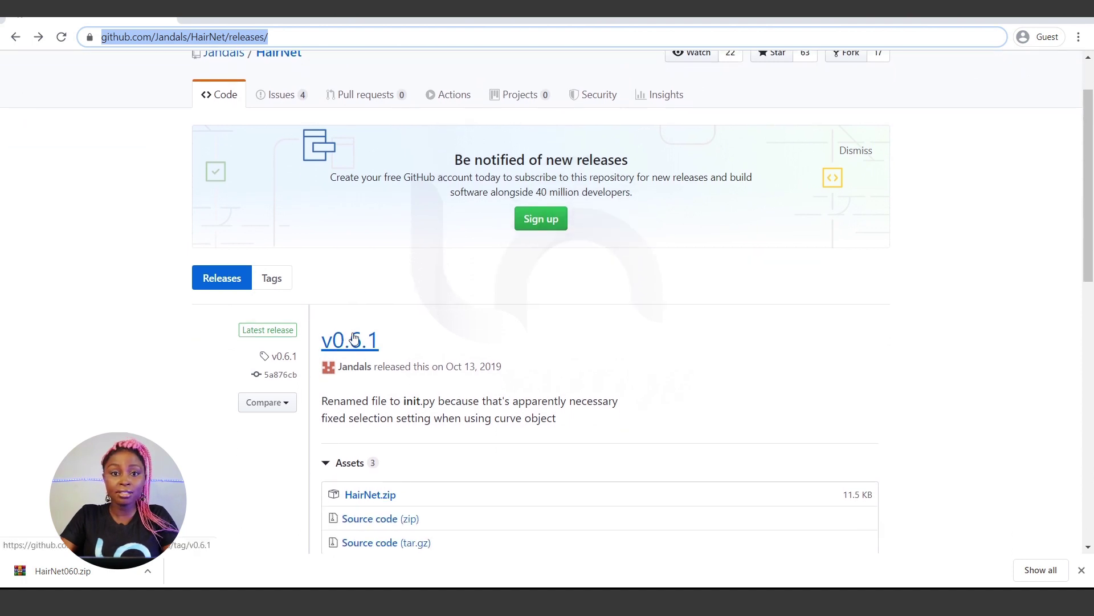
scroll(382, 386, down, 2)
scroll(381, 386, down, 1)
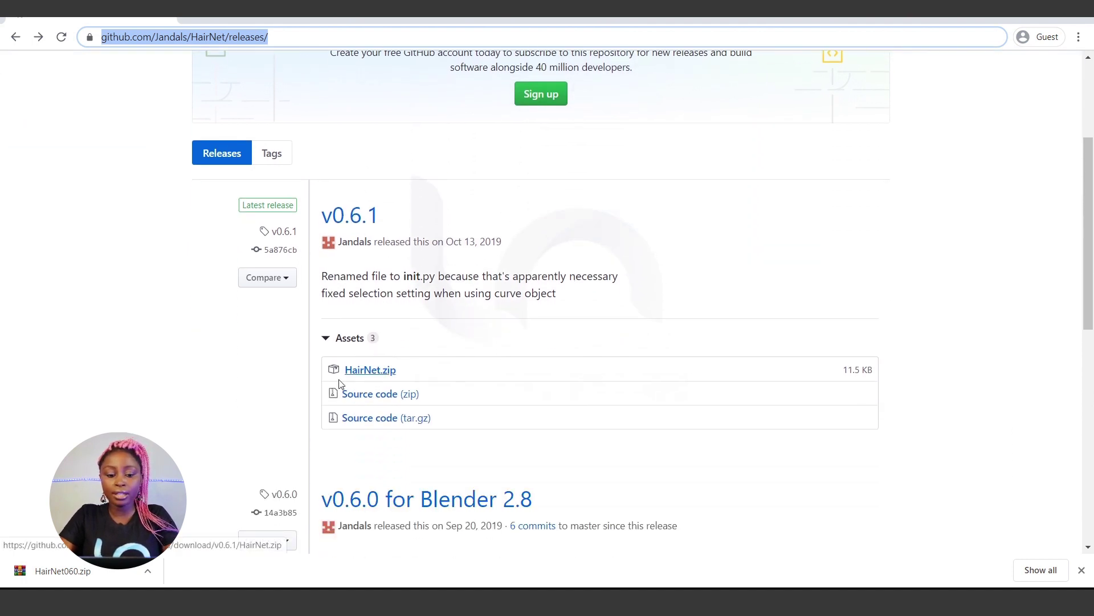
click(364, 370)
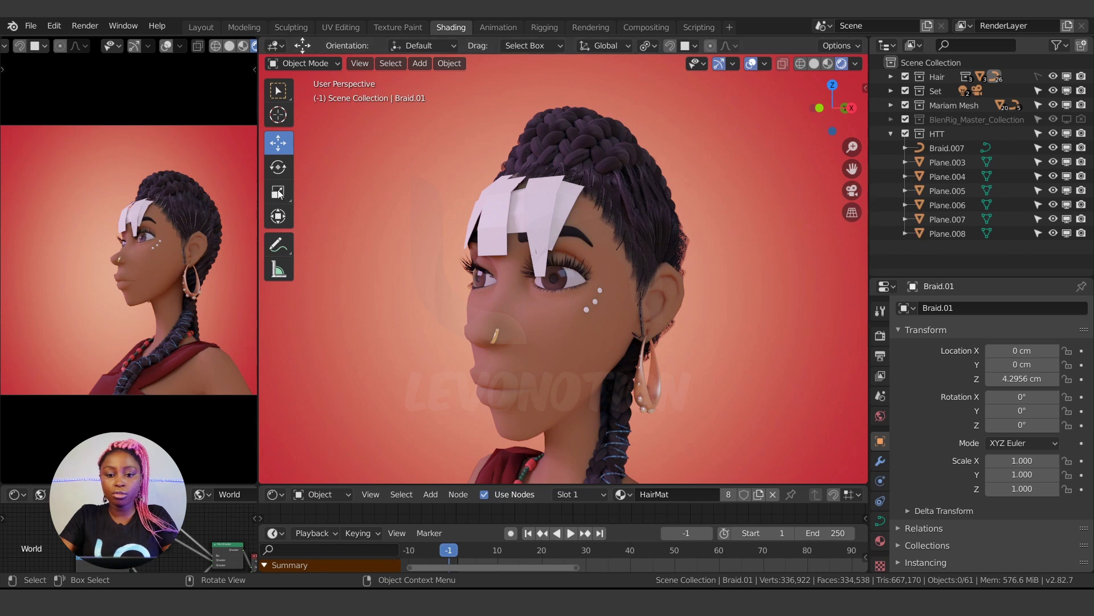
- Switch back to Blender and make sure the HairNet add-on is enabled in the add-on preferences
click(55, 26)
click(99, 225)
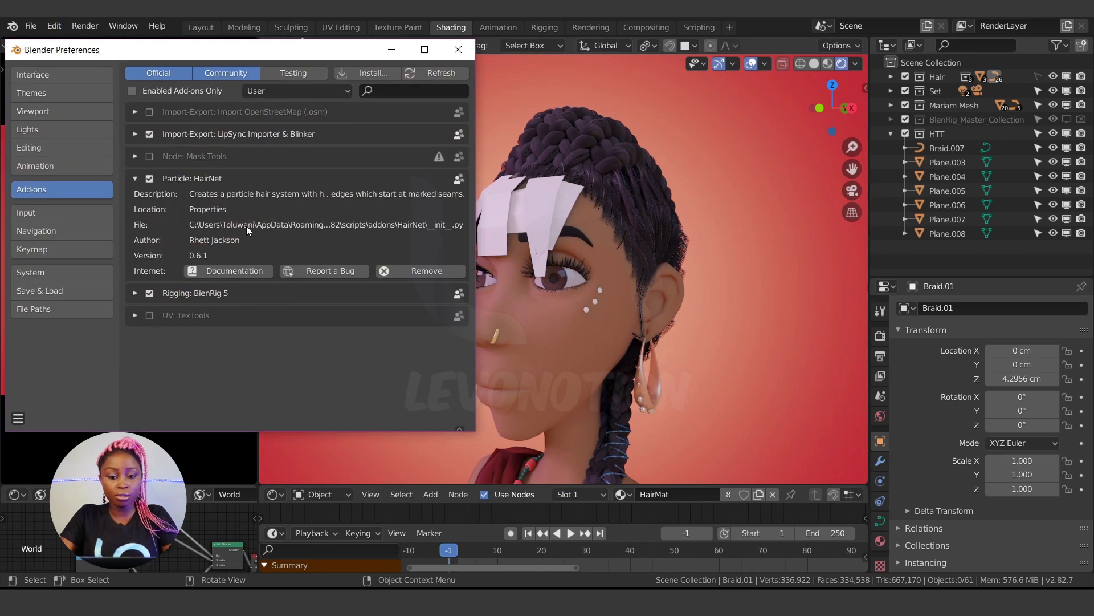
click(147, 179)
click(149, 179)
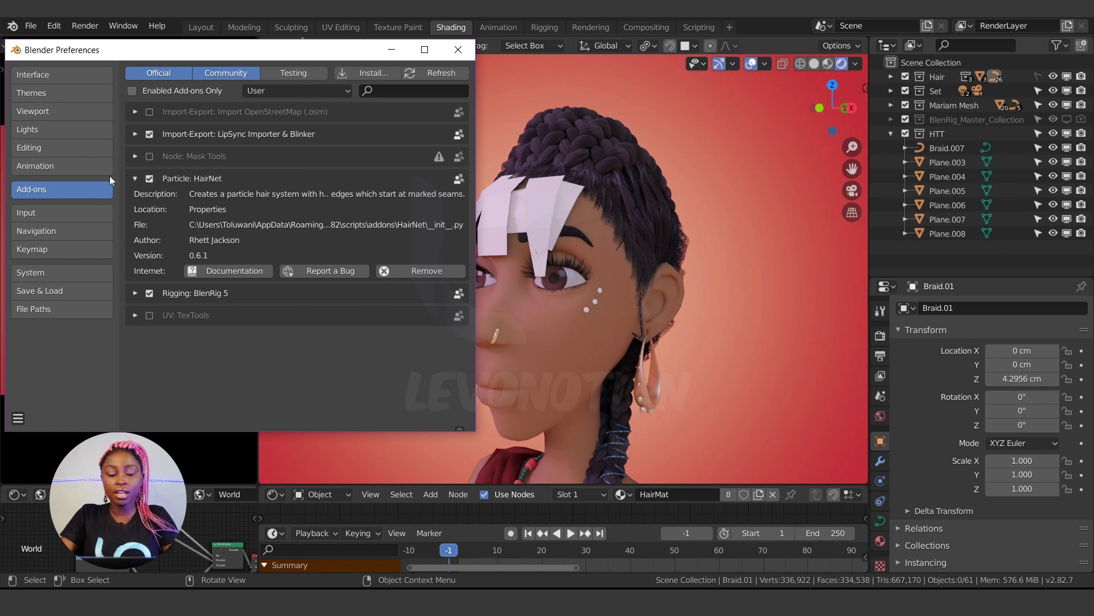
click(458, 50)
- Show the HairNet options in the viewport and select the Braid.007 curve together with the MariamBody mesh
key(n)
click(859, 218)
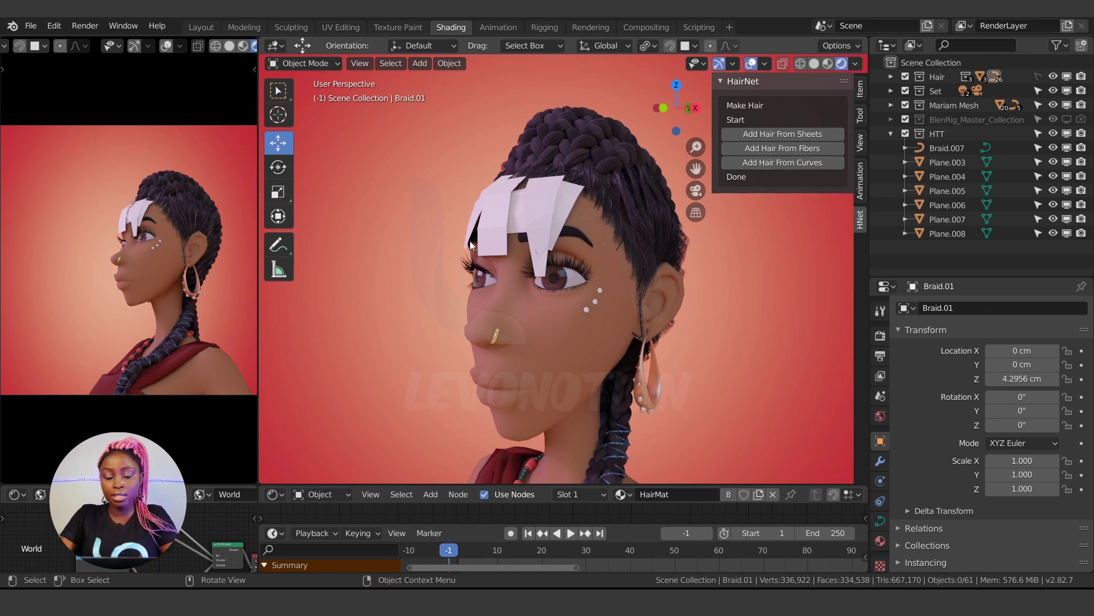
middle_drag(480, 241, 531, 237)
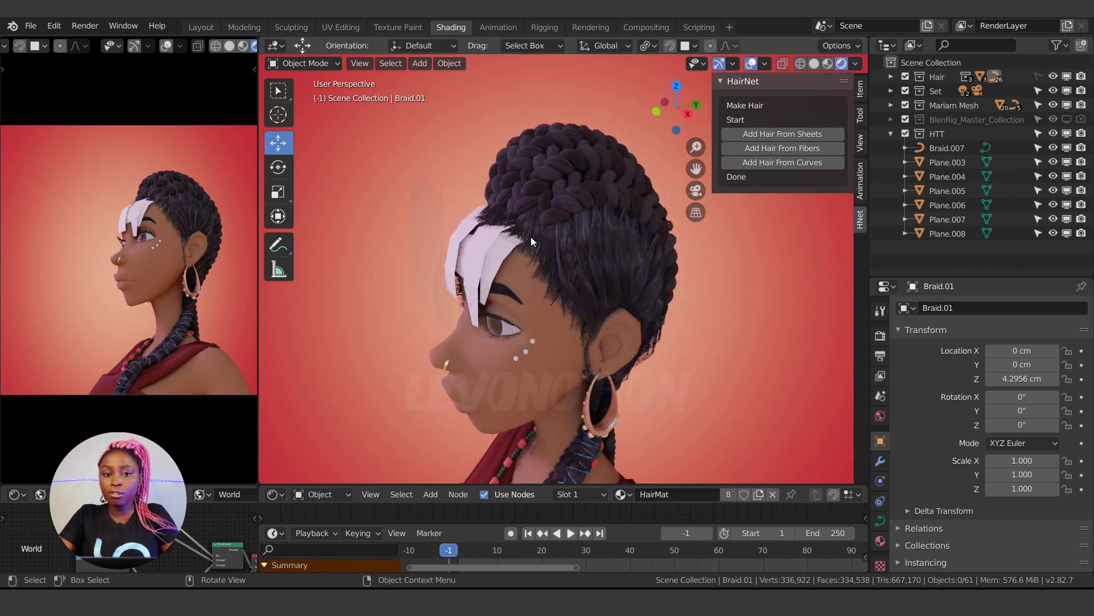
click(583, 196)
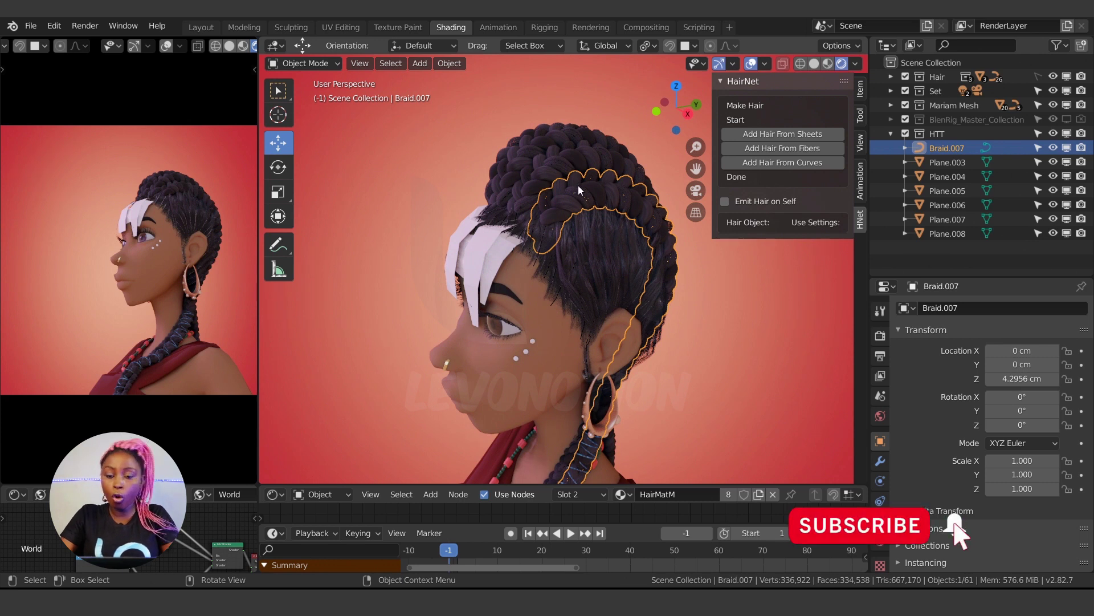
shift+click(523, 282)
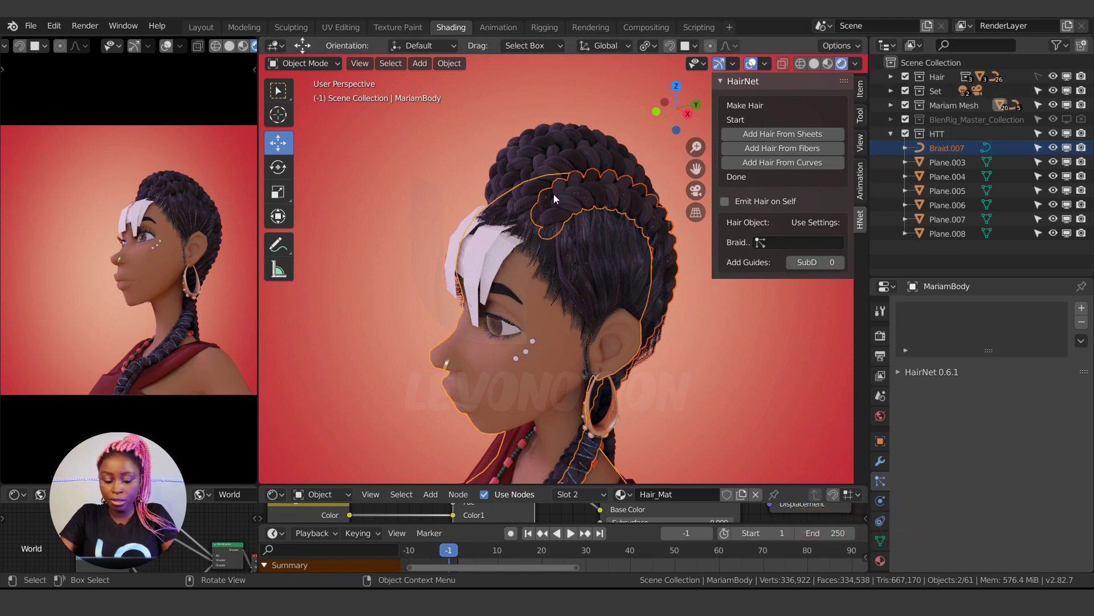
key(ctrl+Tab)
click(622, 220)
key(ctrl+Tab)
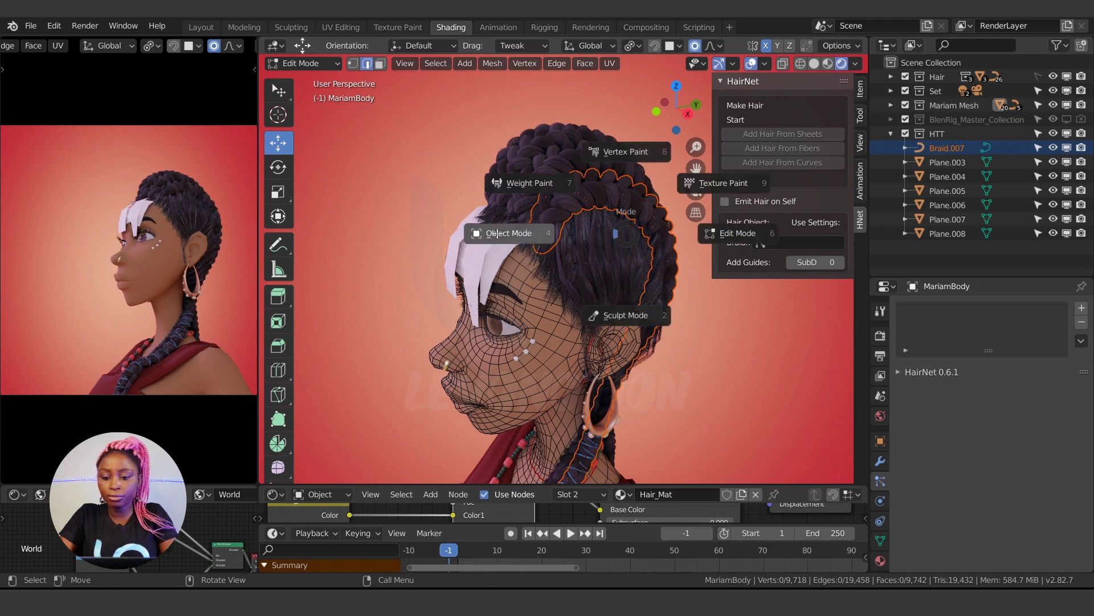
click(580, 196)
- Examine the Braid.007 curve in Edit Mode and look over its Bevel settings before returning to Object Mode
click(573, 197)
key(ctrl+Tab)
click(670, 202)
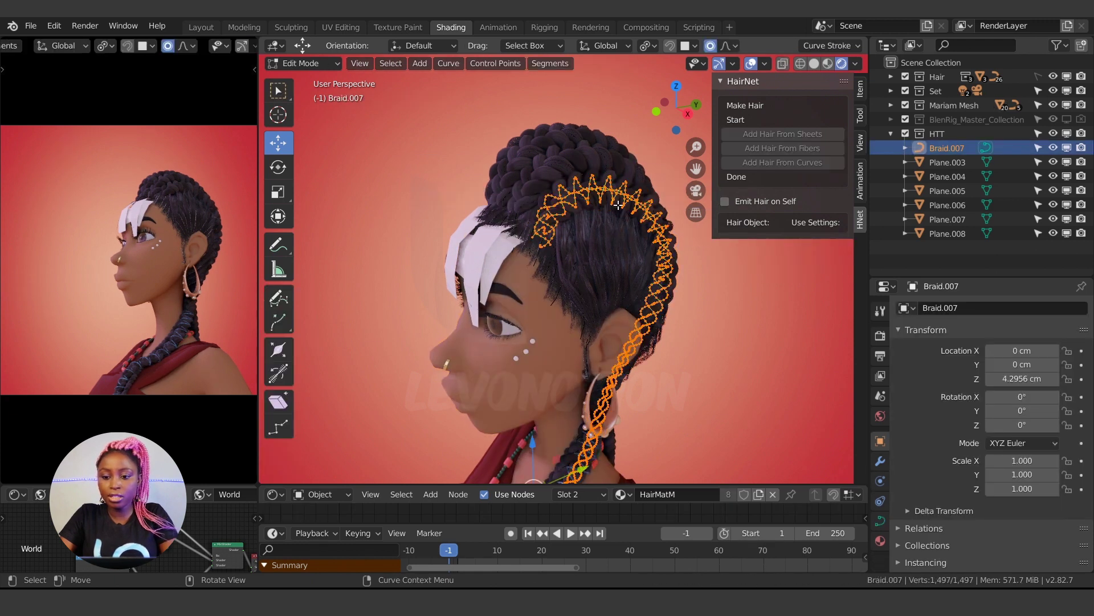
middle_drag(584, 200, 641, 206)
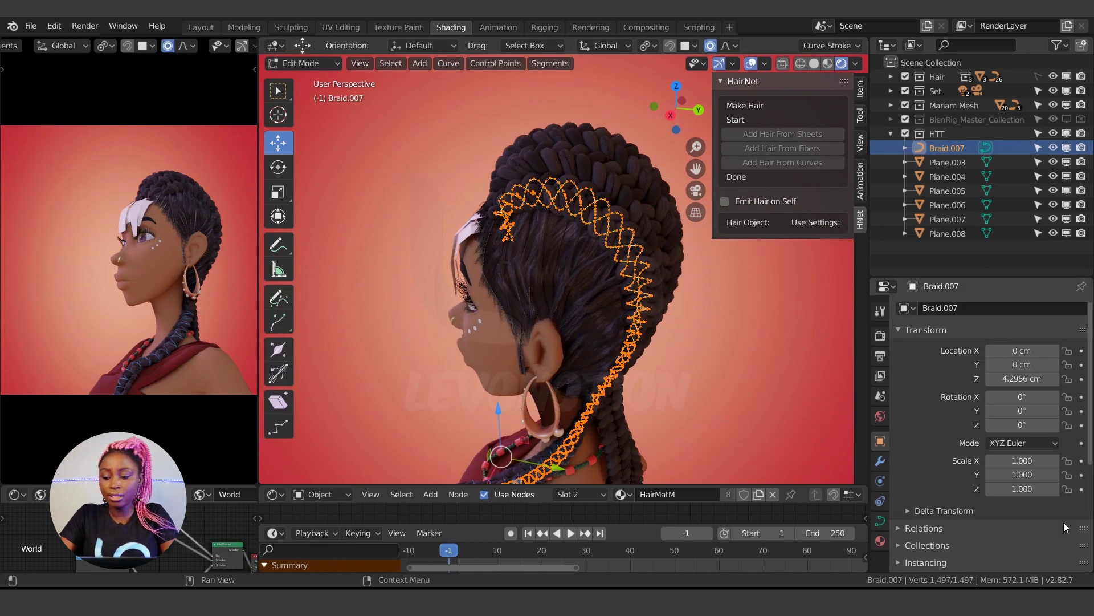
click(881, 521)
scroll(932, 546, down, 6)
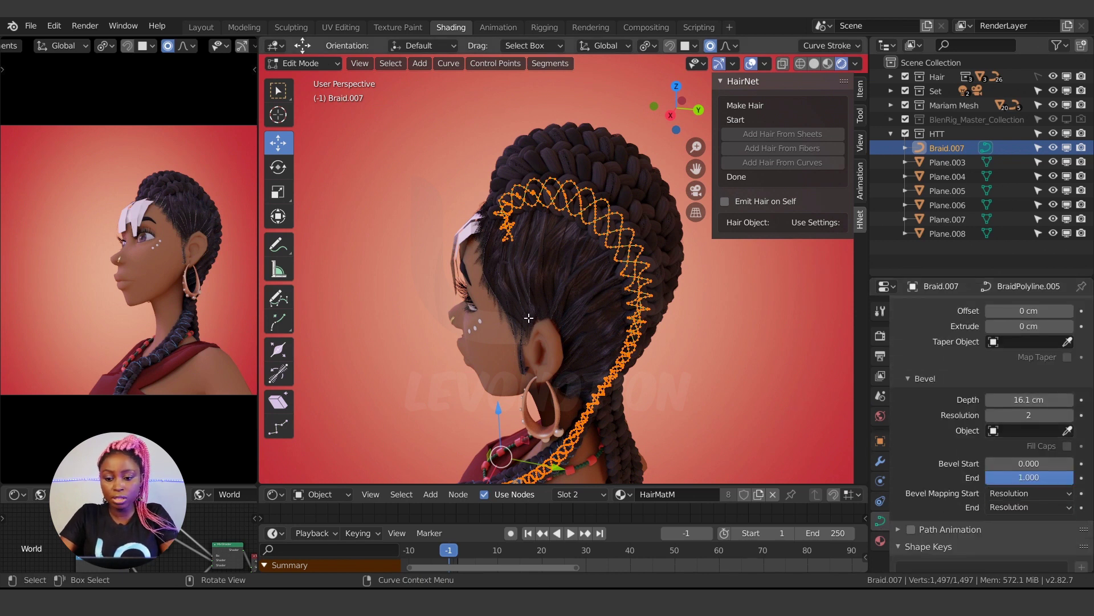
middle_drag(570, 268, 513, 267)
key(ctrl+Tab)
click(498, 264)
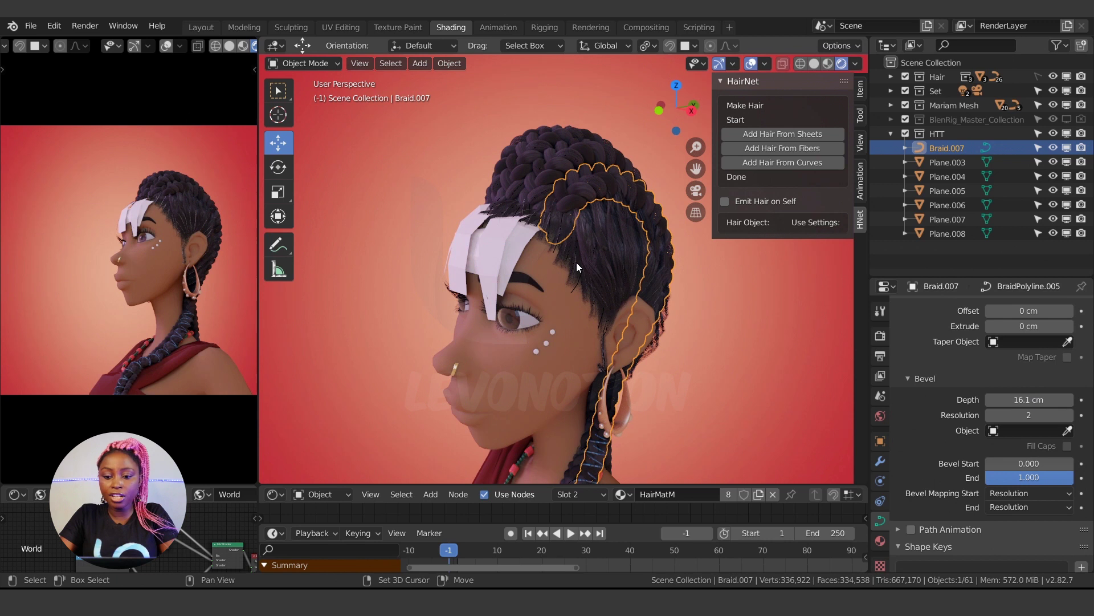
- Try to add HairNet hair from curves to MariamBody using Braid.007, and undo it
shift+click(552, 280)
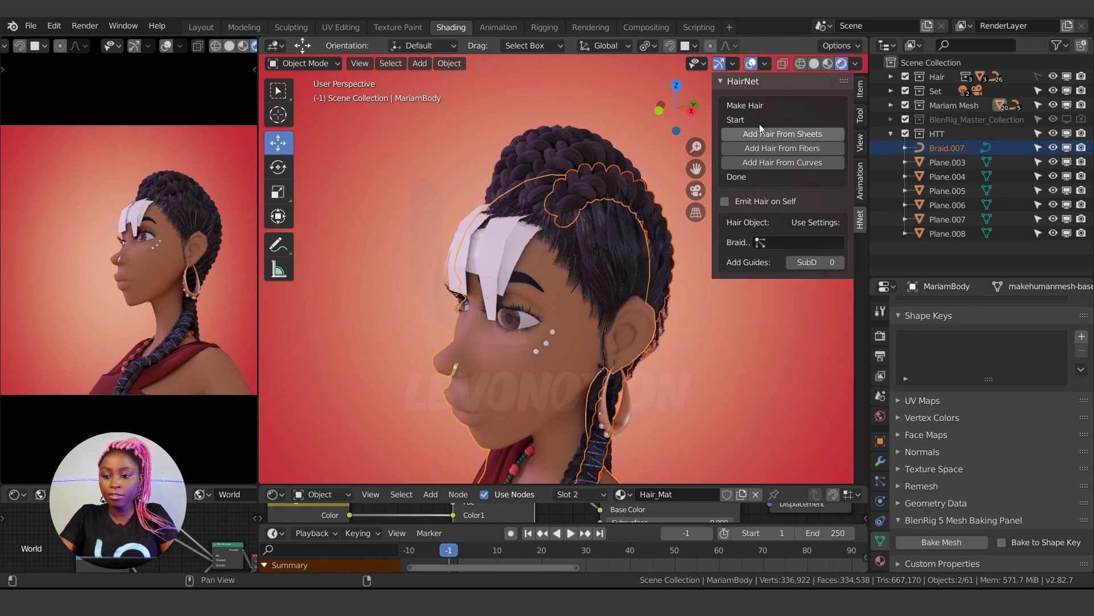
click(765, 164)
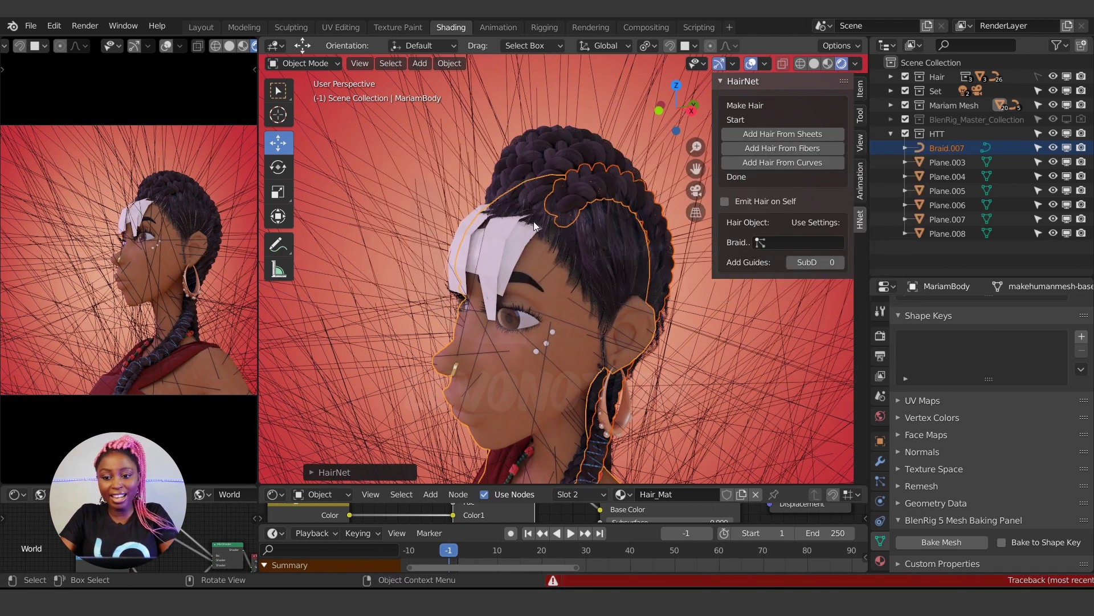
scroll(533, 221, down, 3)
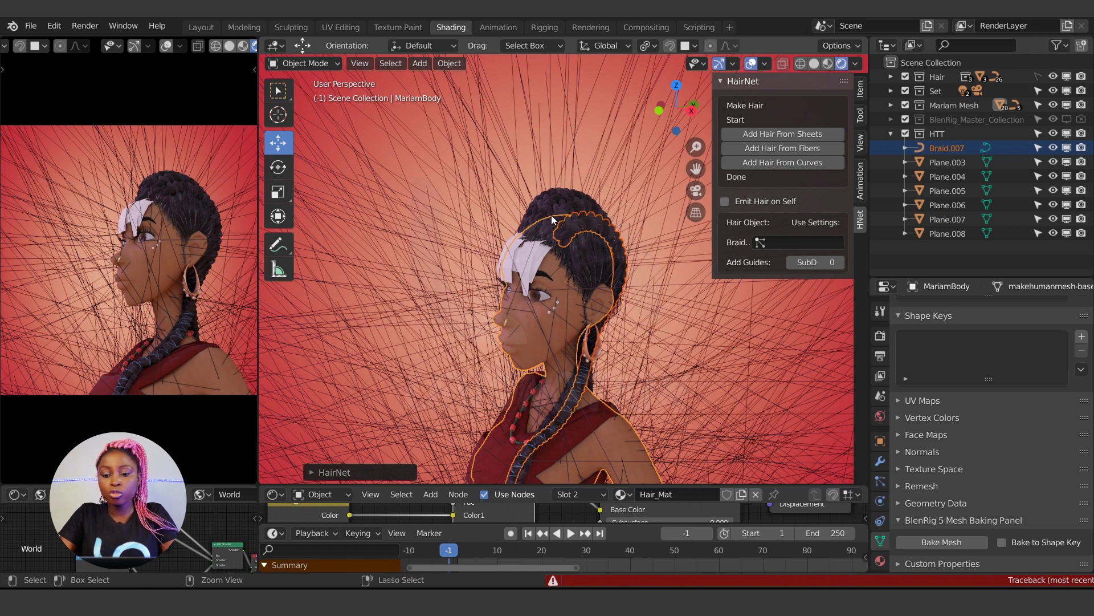
key(ctrl+z)
- Select the Braid.007 curve and set its bevel depth to 0 cm
scroll(574, 230, up, 5)
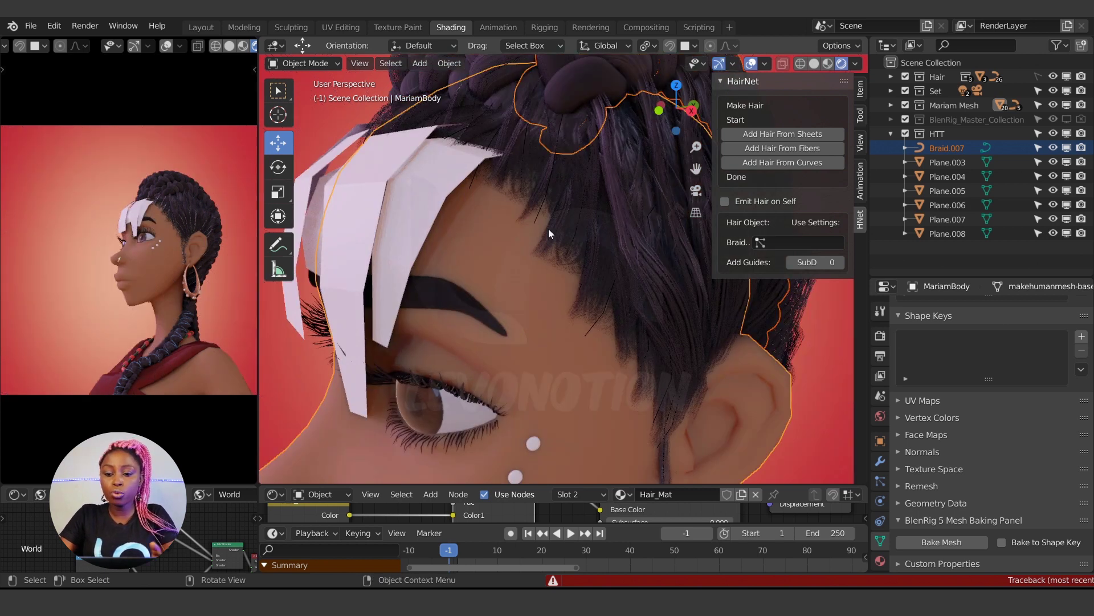
scroll(549, 228, down, 5)
click(606, 190)
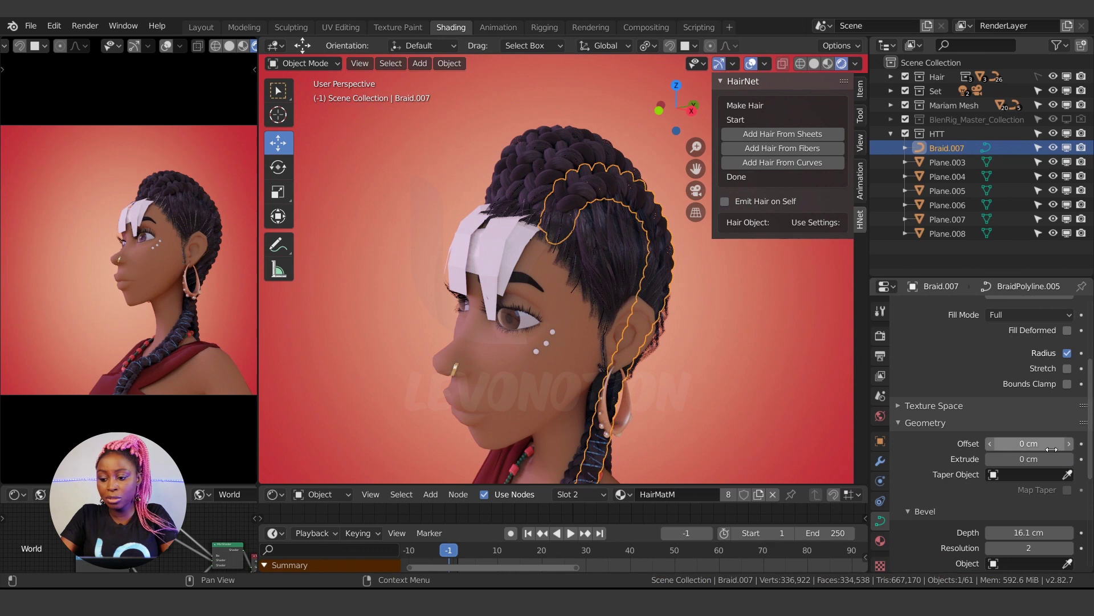
scroll(1051, 449, down, 2)
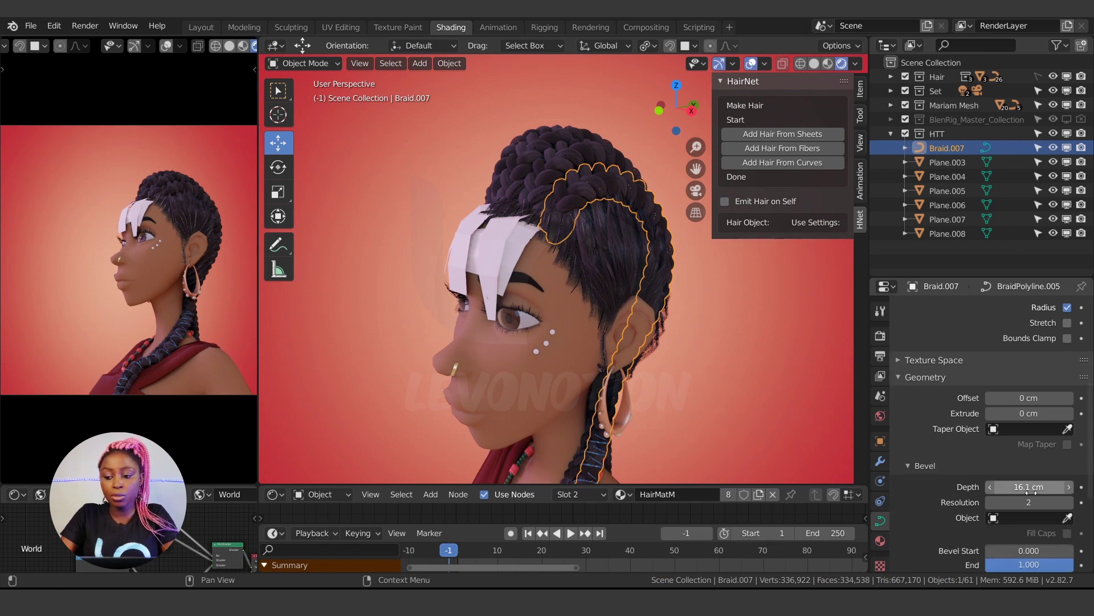
drag(1031, 487, 992, 487)
middle_drag(674, 268, 573, 221)
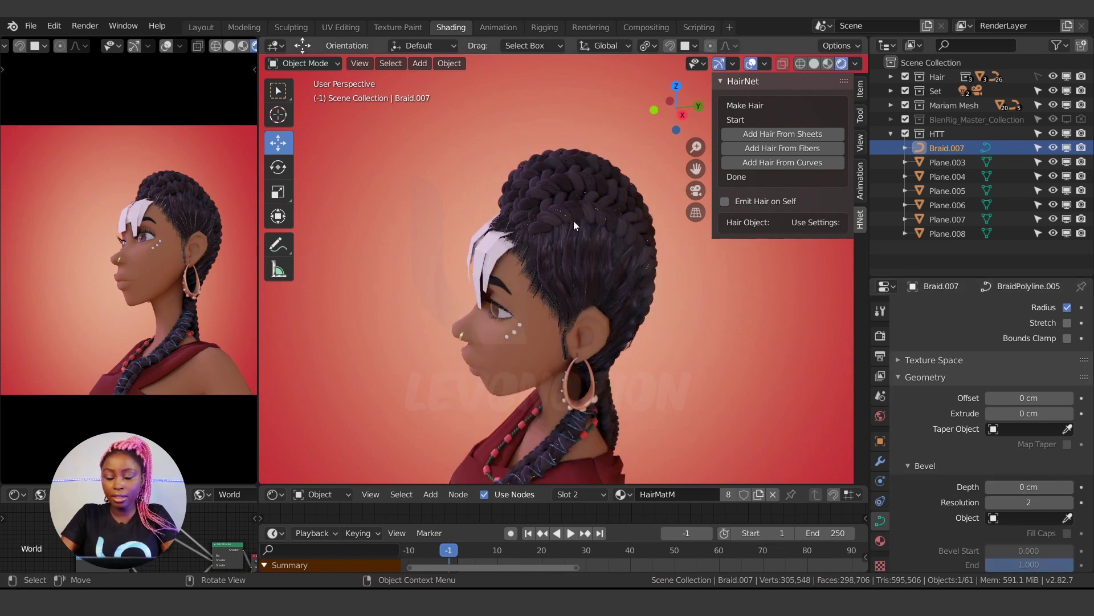
- Inspect the bare Braid.007 curve by toggling the Hair collection's visibility and isolating the curve in local view
click(1053, 78)
click(1053, 78)
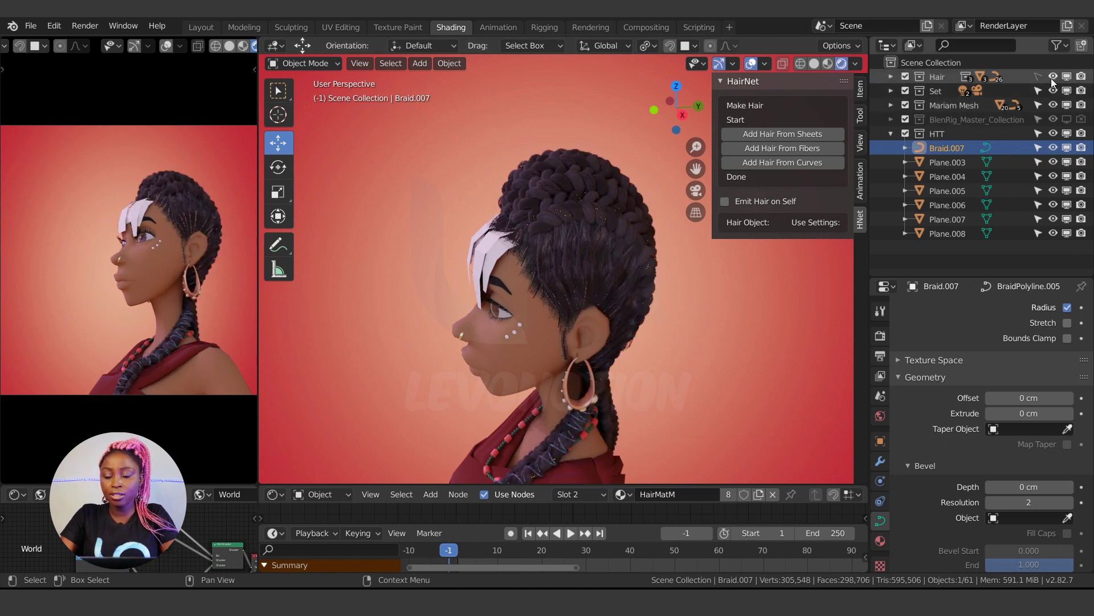
scroll(532, 232, up, 2)
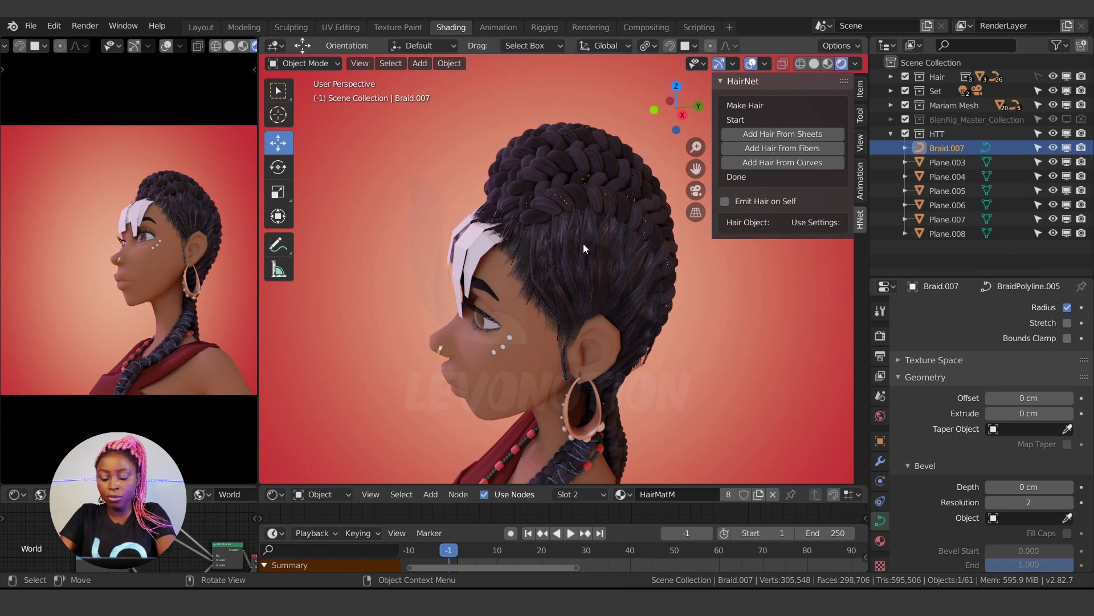
key(KP_Divide)
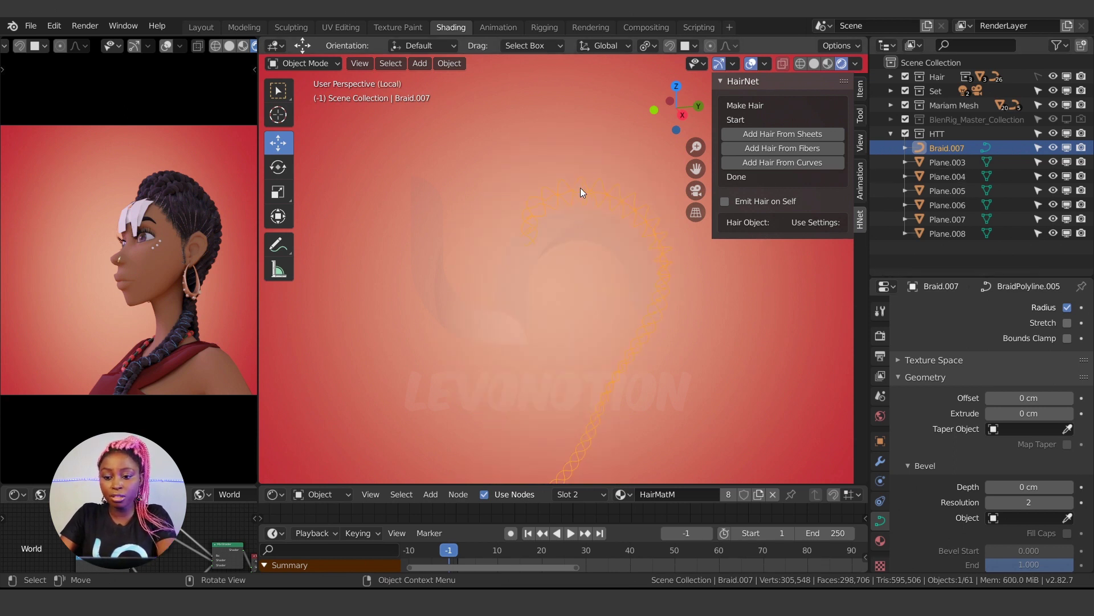
key(KP_Divide)
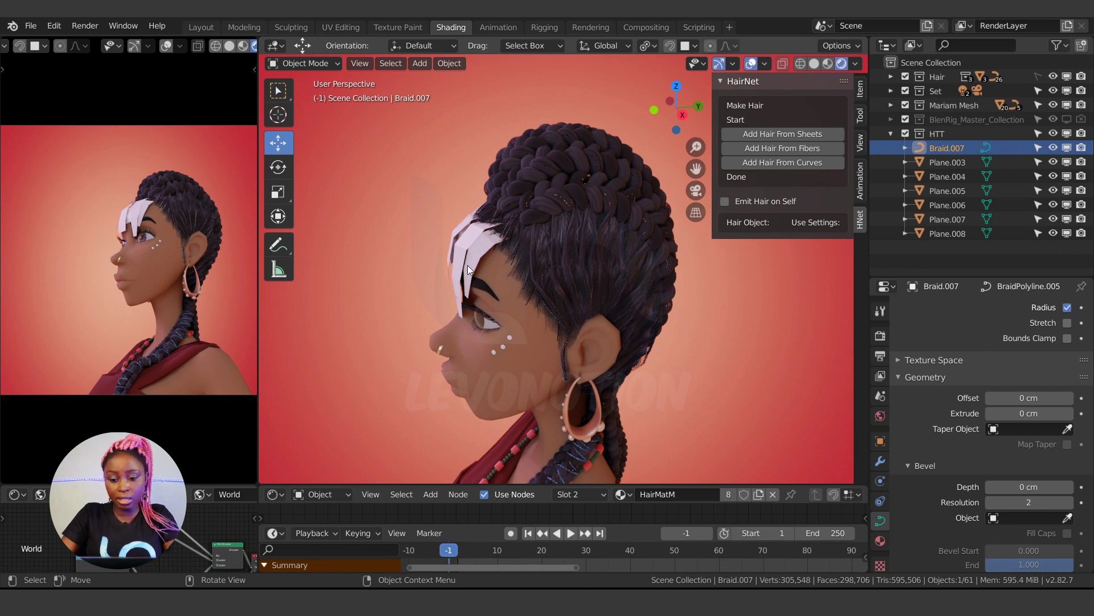
- Add HairNet hair from curves to MariamBody using the Braid.007 curve
shift+click(519, 315)
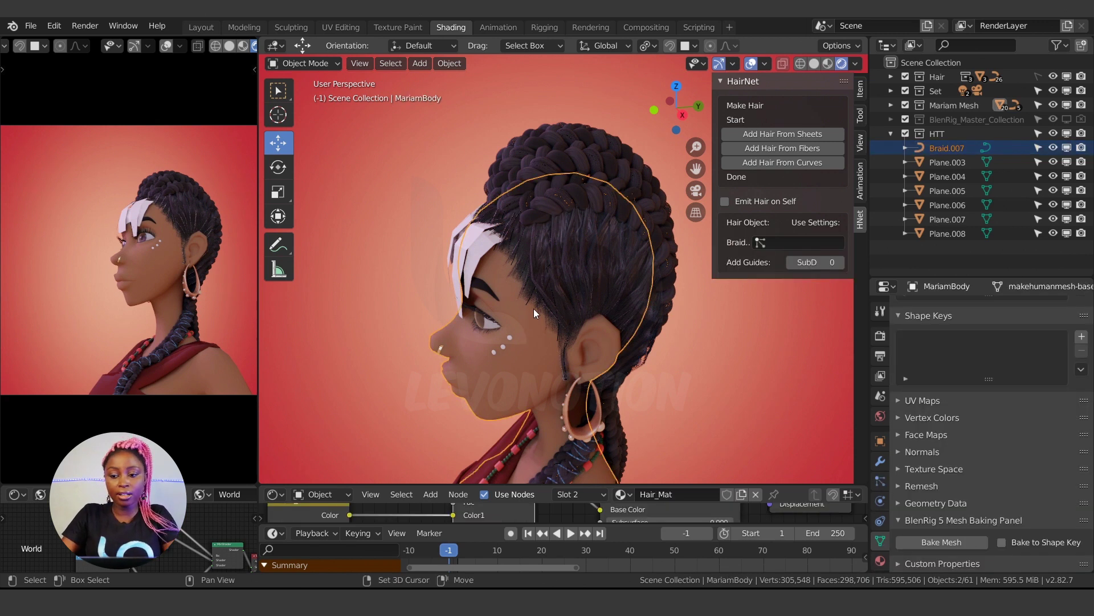
click(802, 164)
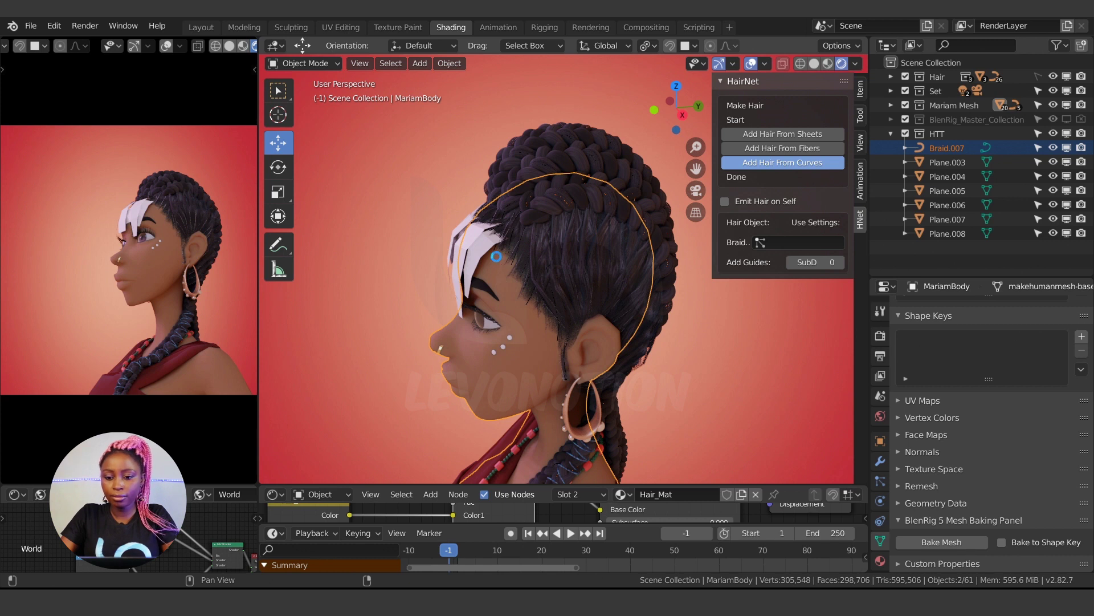
mouse_move(497, 257)
middle_down()
mouse_move(601, 299)
mouse_move(576, 317)
mouse_move(467, 296)
mouse_move(515, 290)
mouse_move(516, 262)
middle_up()
scroll(576, 317, down, 5)
scroll(588, 309, up, 3)
scroll(516, 258, up, 1)
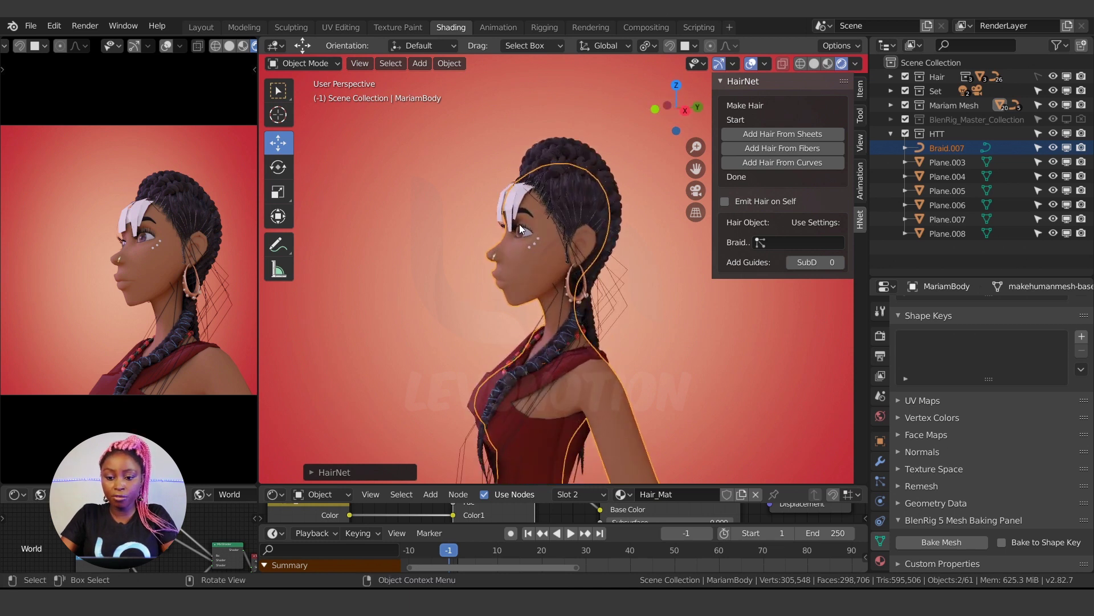
- Set the children radius of MariamBody's HNBraid.007 particle system to 2.5 cm
click(881, 481)
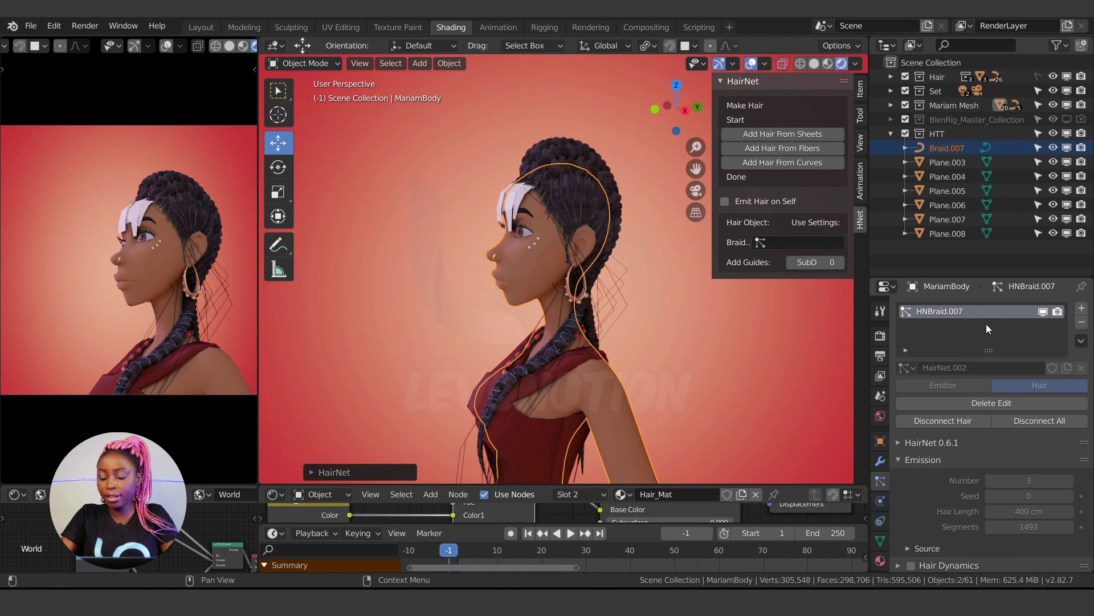
scroll(973, 469, down, 10)
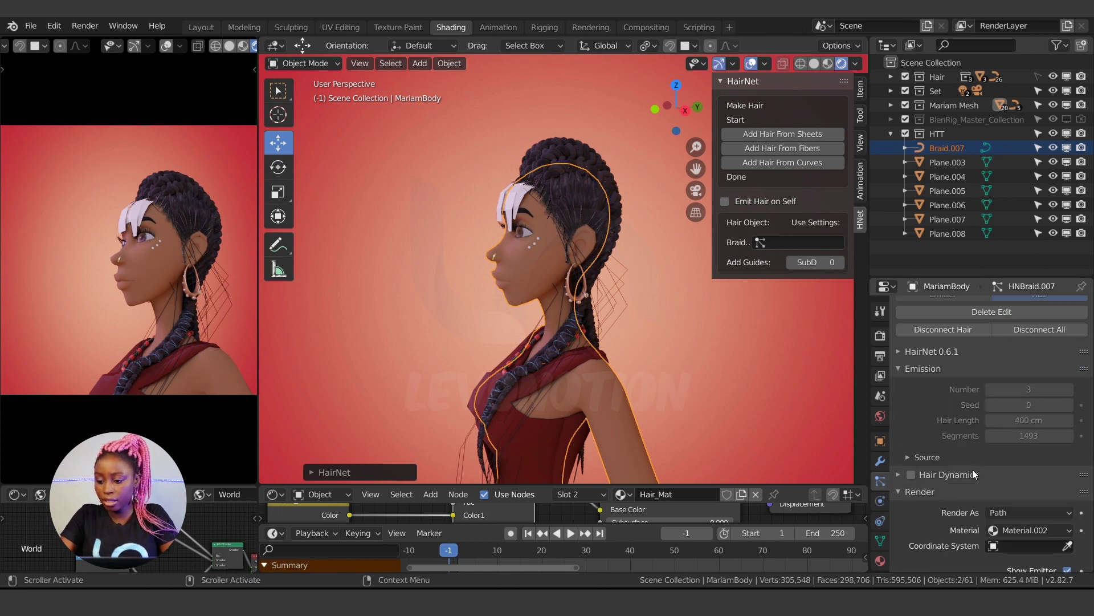
scroll(957, 466, down, 8)
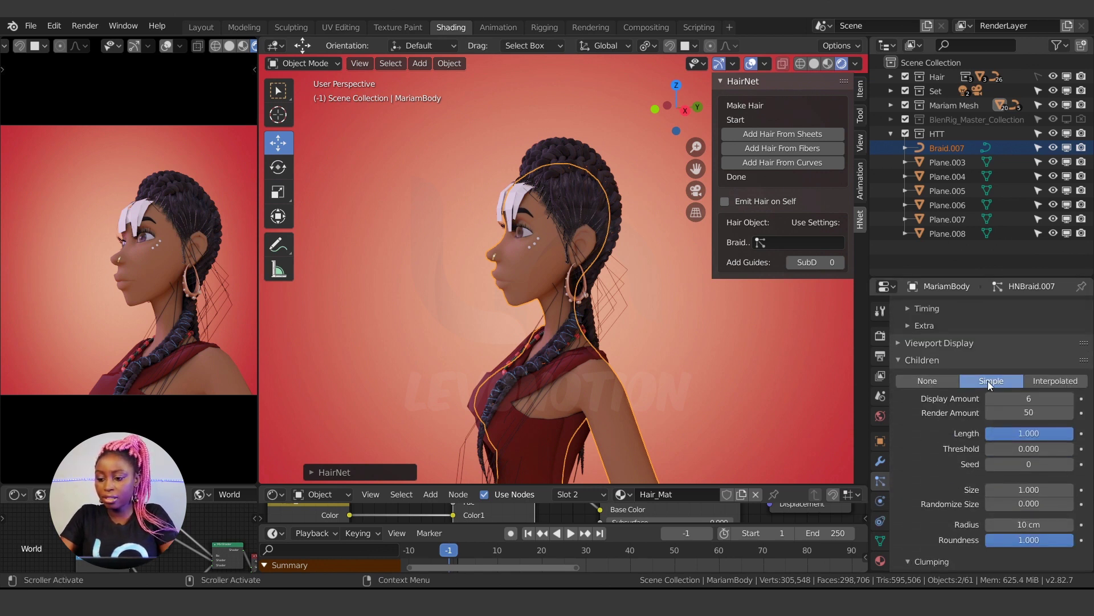
drag(1020, 456, 1003, 456)
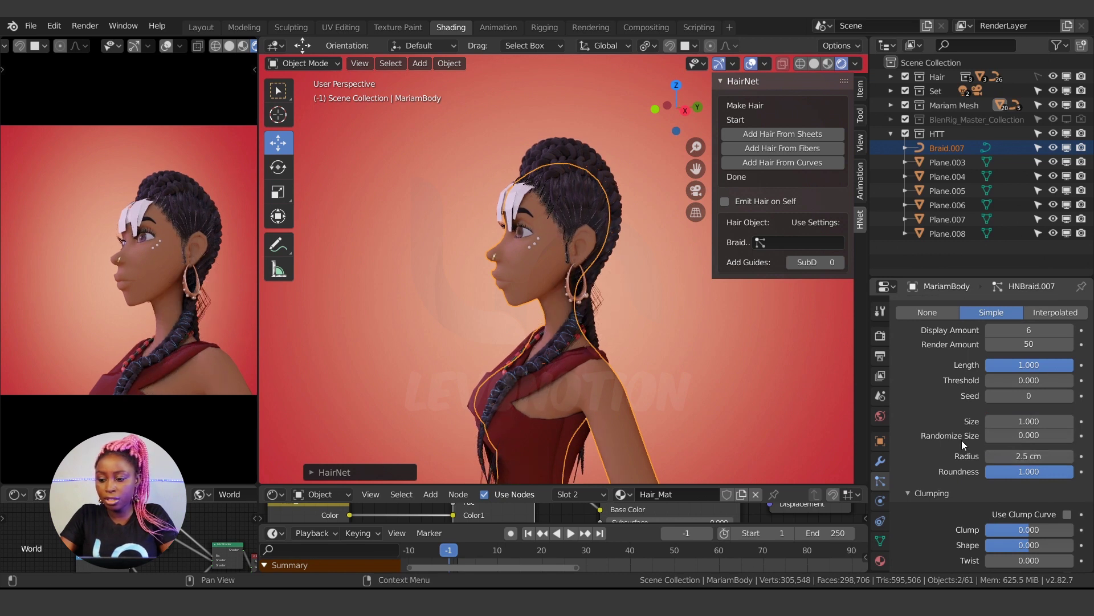
- Set the viewport display Strand Steps of the HNBraid.007 particle system to 7
scroll(962, 440, up, 6)
scroll(926, 430, up, 4)
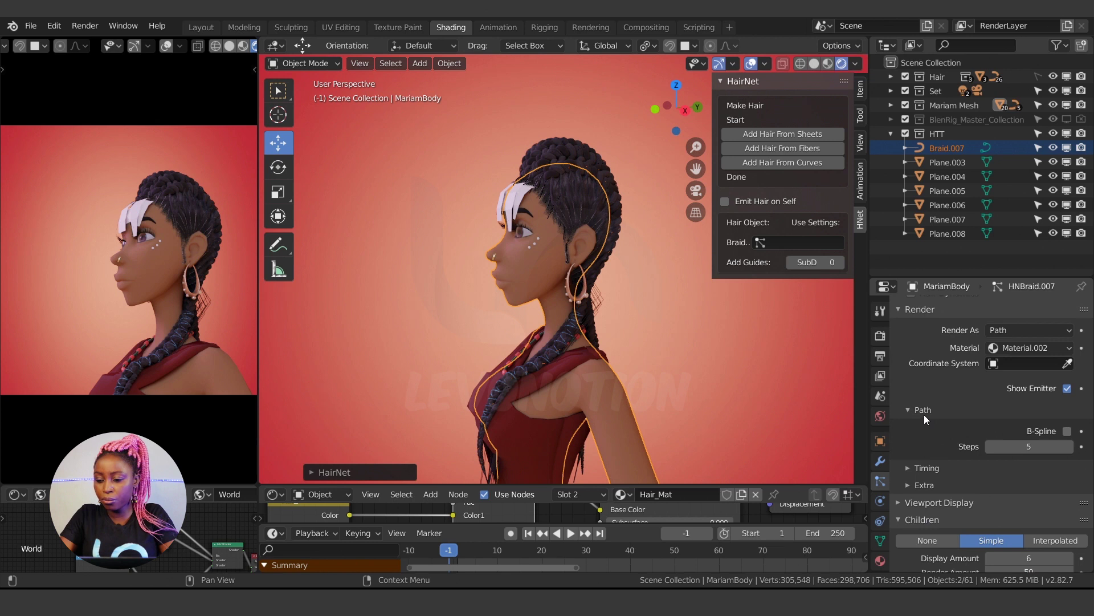
scroll(921, 414, up, 3)
scroll(919, 416, down, 2)
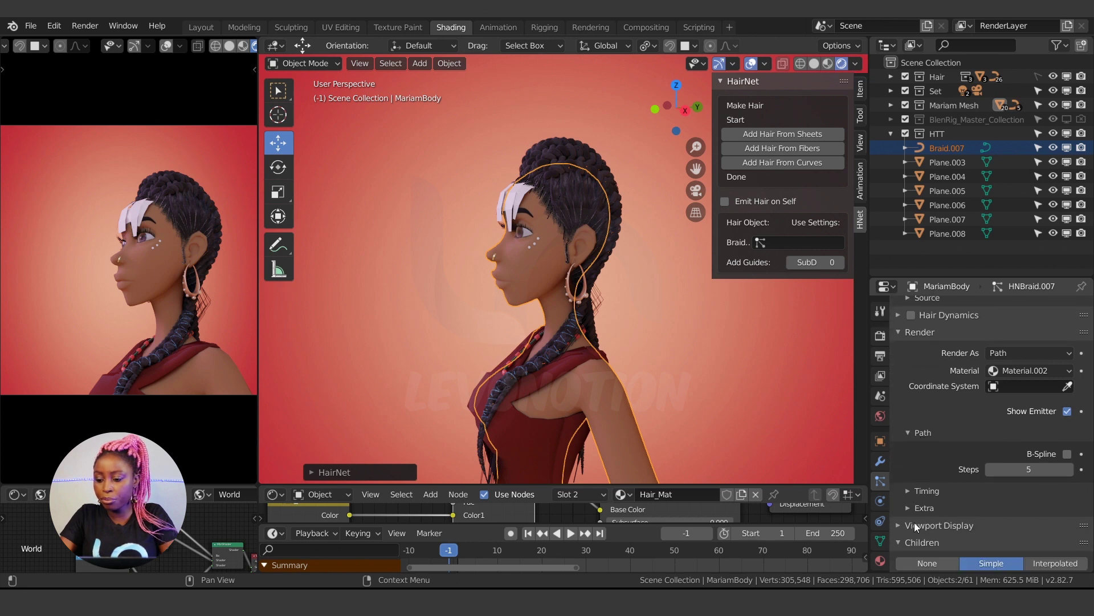
click(963, 525)
scroll(965, 505, down, 3)
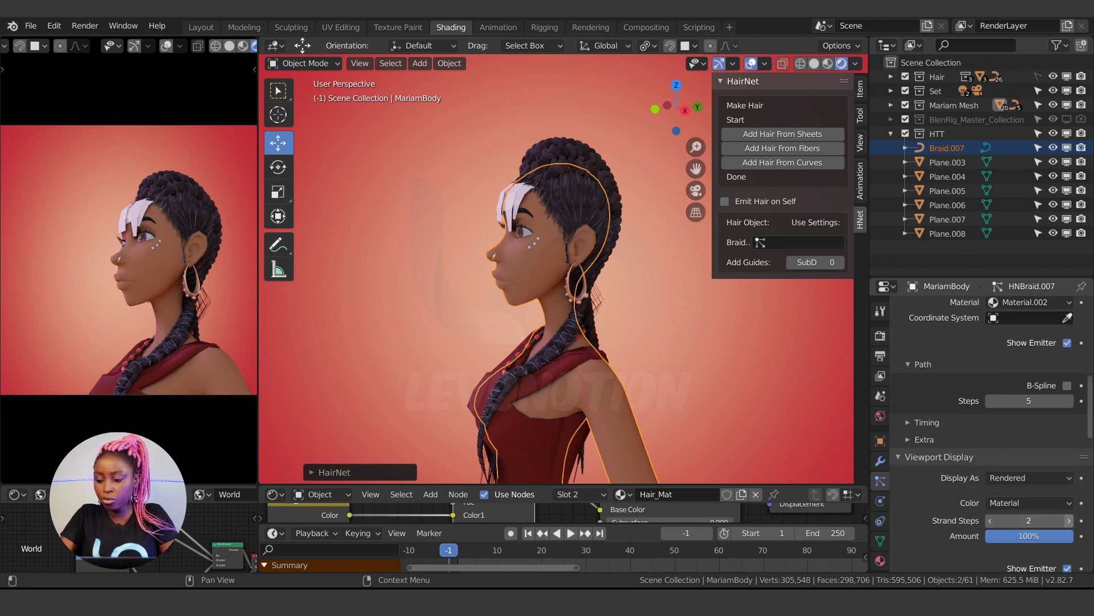
drag(1029, 520, 1055, 520)
- Check the generated hair around the head and braid, and remove the HNBraid.007 particle system from MariamBody
scroll(590, 303, up, 4)
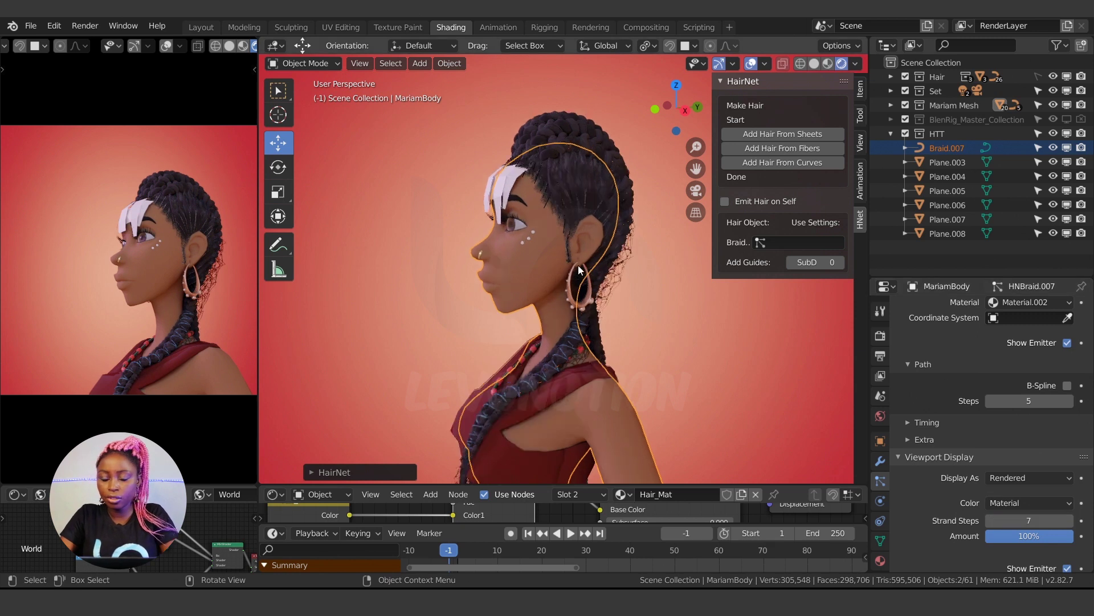
middle_drag(590, 303, 643, 305)
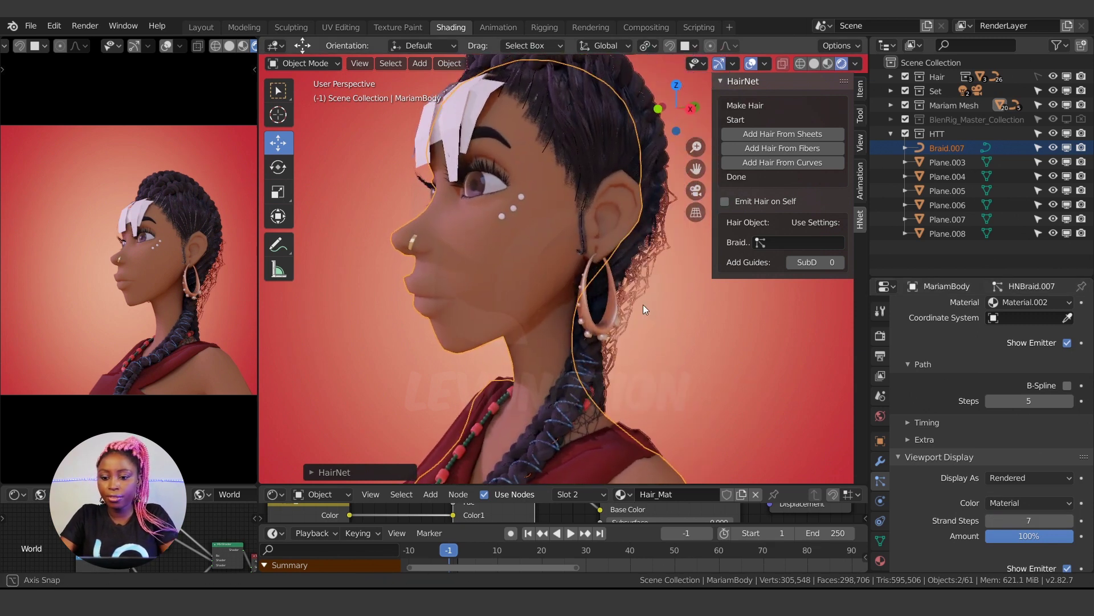
scroll(566, 242, down, 3)
middle_drag(566, 242, 440, 409)
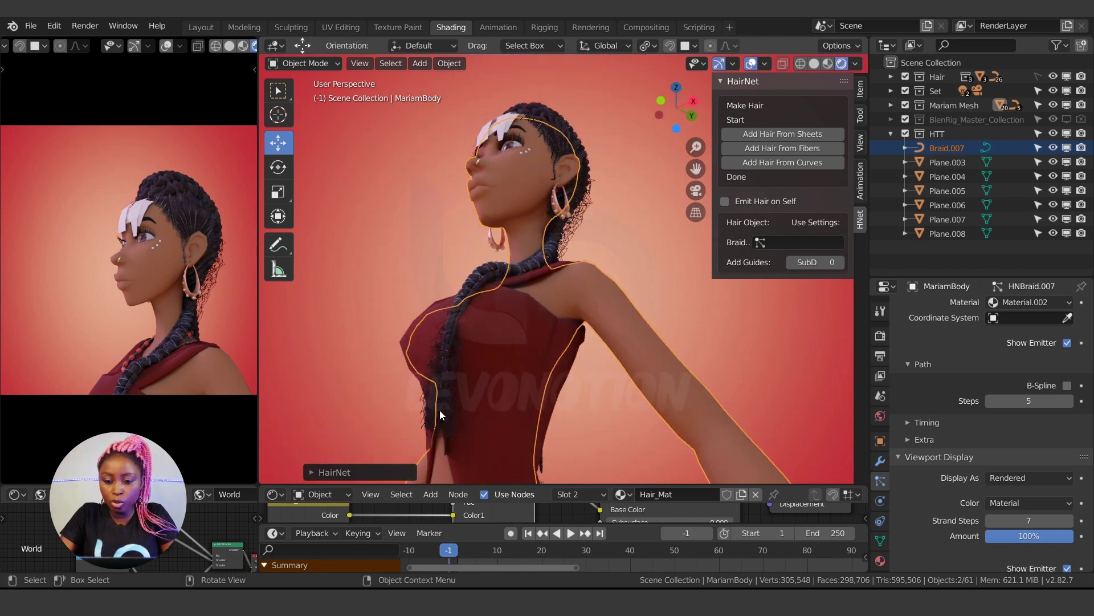
middle_drag(483, 307, 509, 343)
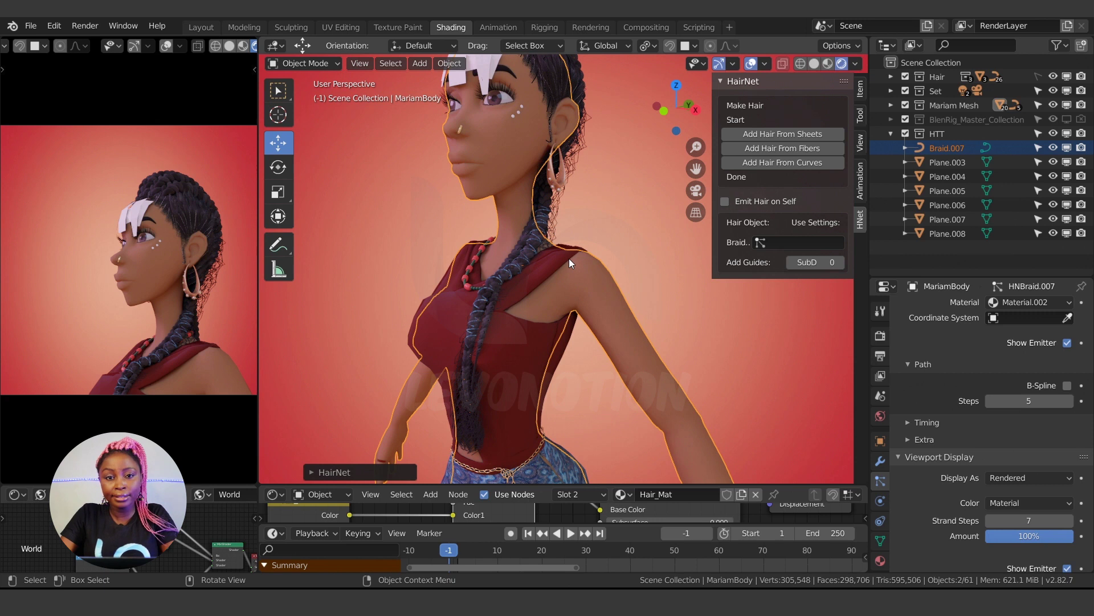
middle_drag(554, 149, 536, 240)
scroll(992, 399, up, 8)
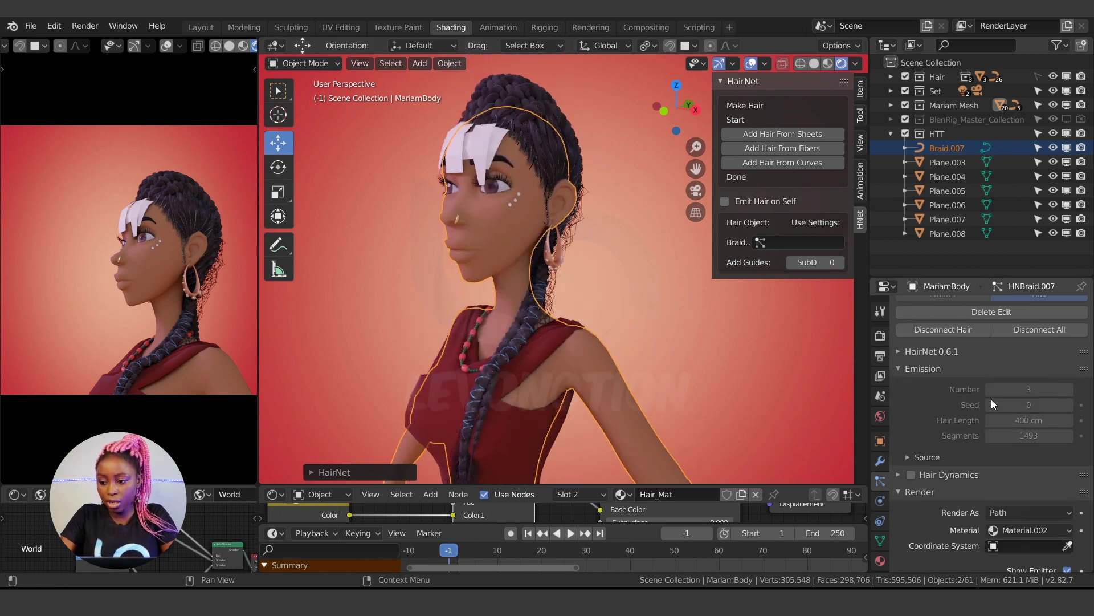
scroll(998, 394, up, 4)
click(1081, 323)
- Select the Braid.007 curve and apply all of its transforms
middle_drag(540, 183, 566, 174)
click(560, 182)
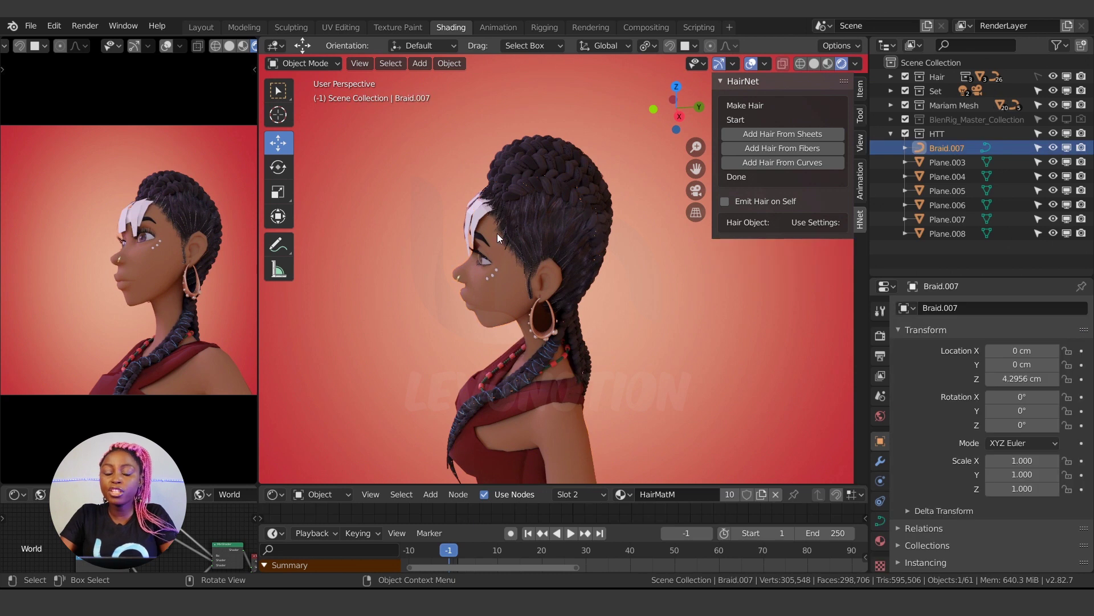
scroll(493, 269, down, 3)
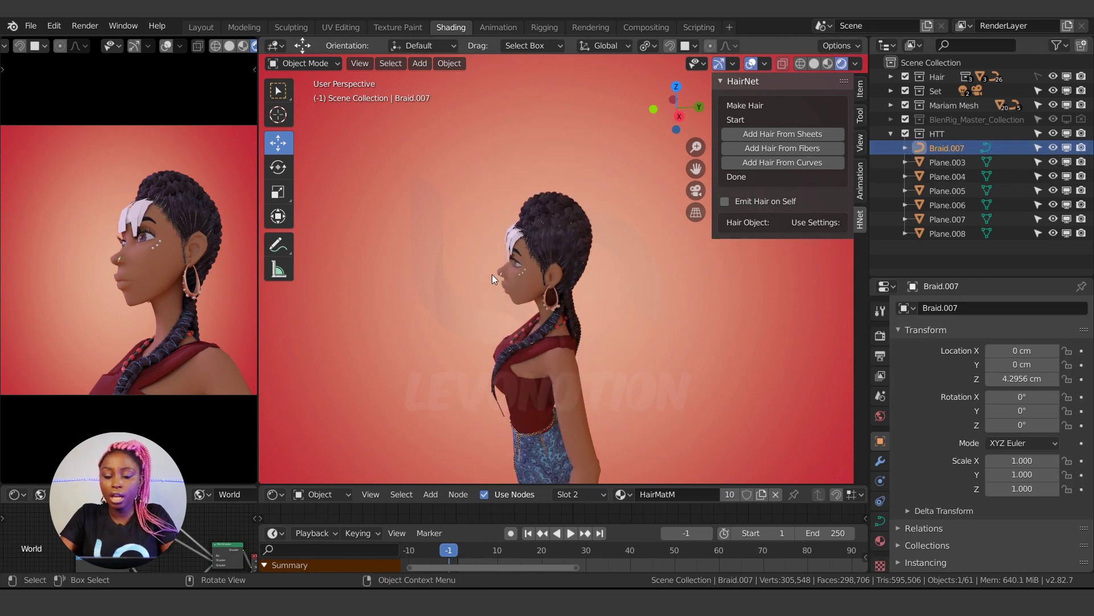
middle_drag(491, 274, 645, 219)
click(860, 89)
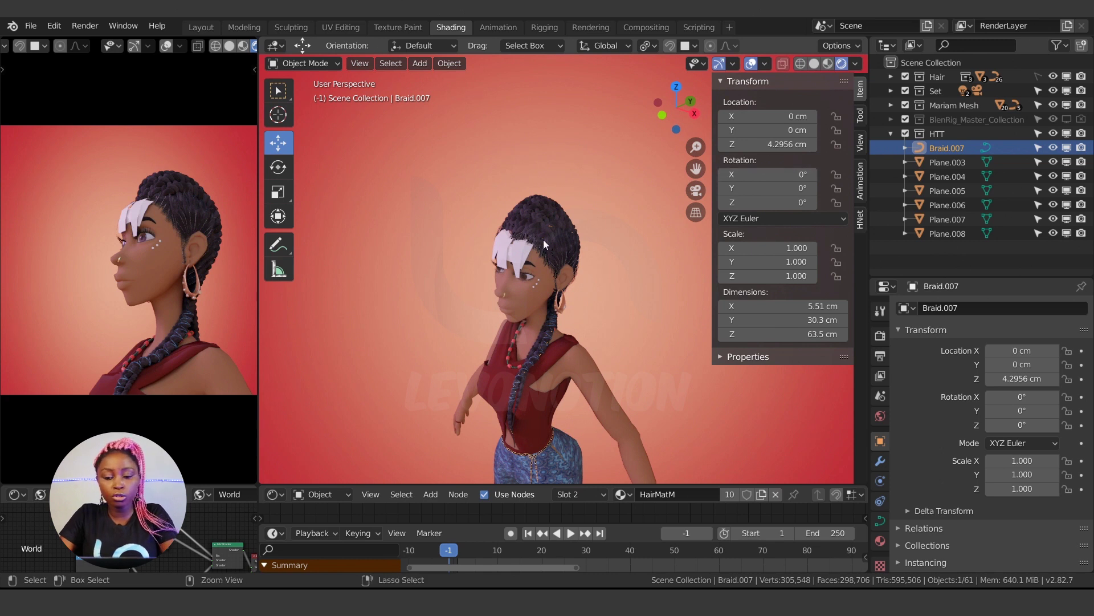
key(ctrl+a)
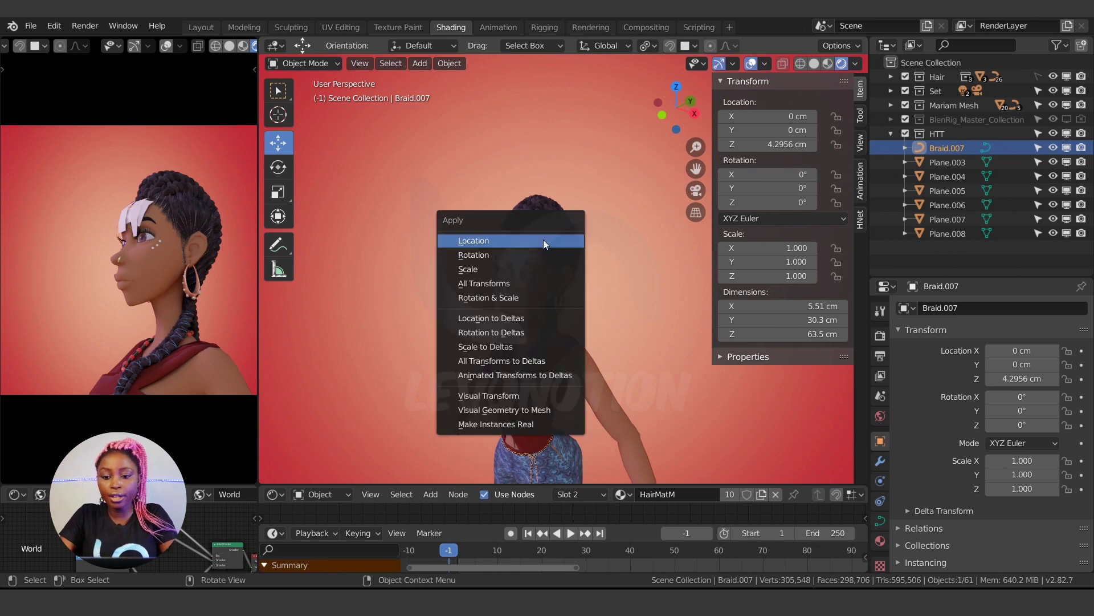
click(494, 286)
- Add MariamBody to the selection with Braid.007 and generate HairNet hair from curves on the body
middle_drag(569, 282, 527, 272)
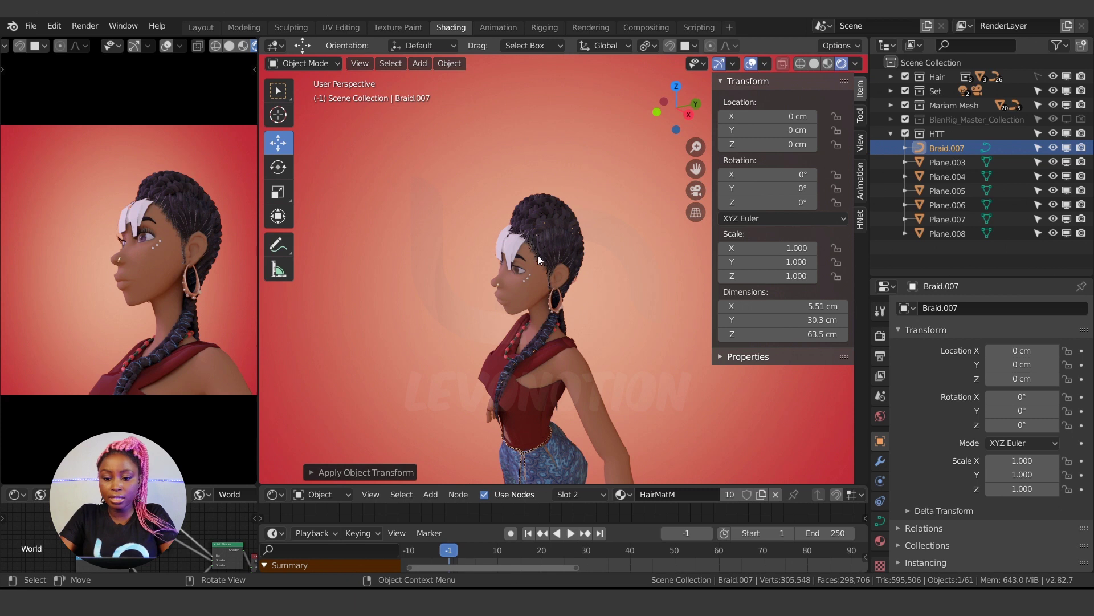
scroll(539, 255, up, 4)
click(501, 323)
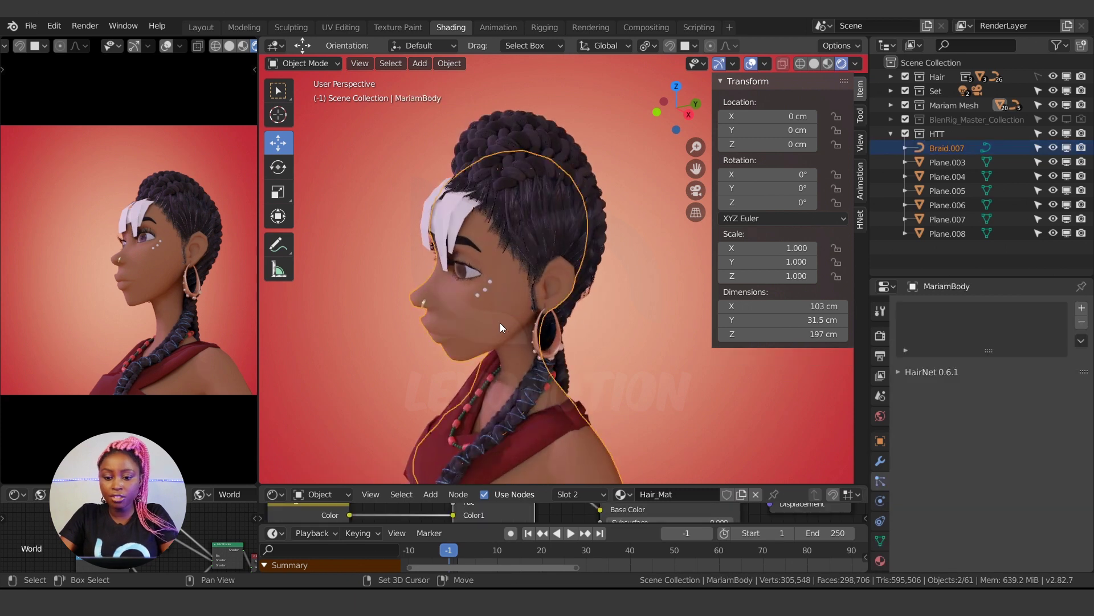
click(860, 228)
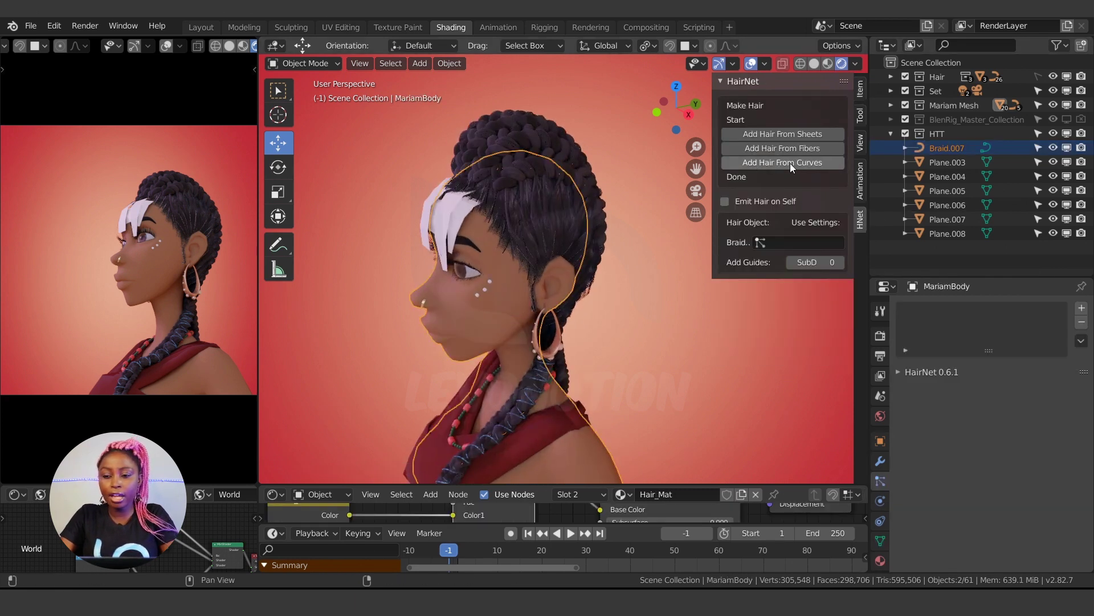
click(758, 163)
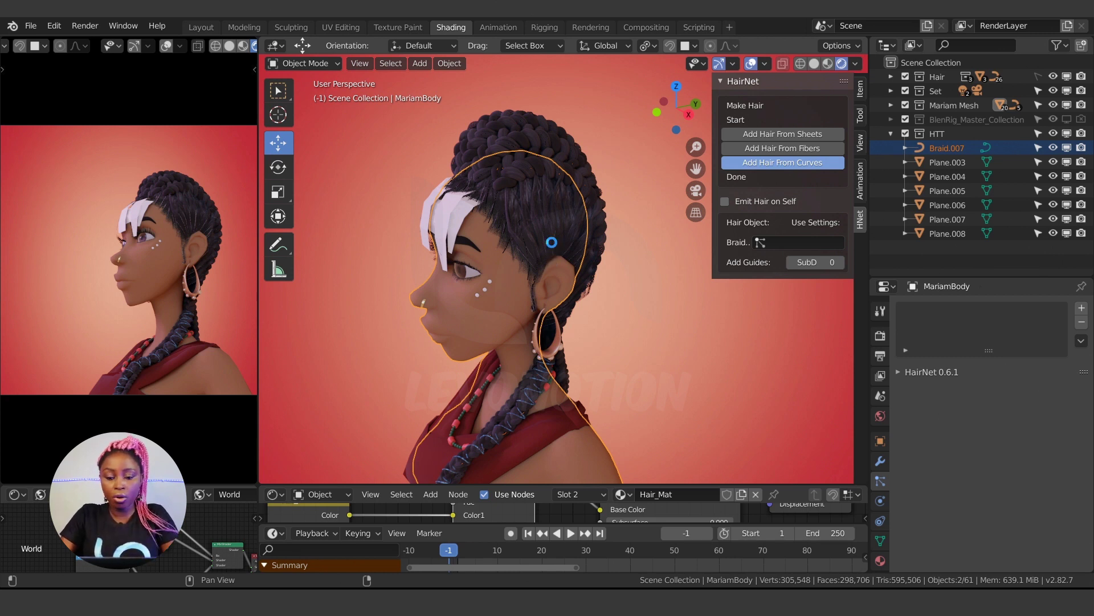
scroll(511, 351, down, 5)
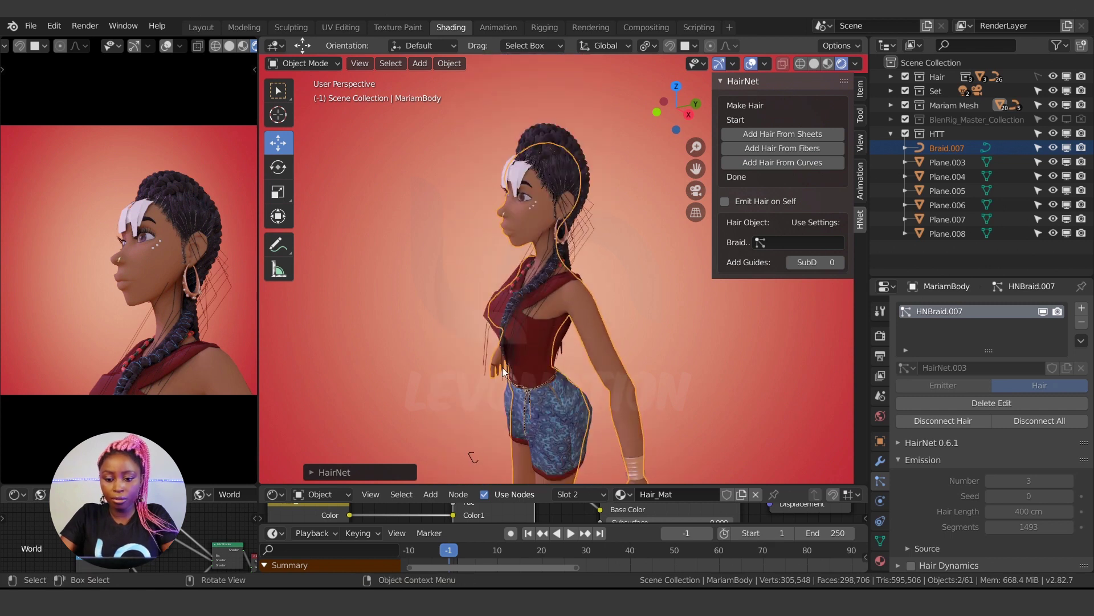
scroll(566, 311, up, 4)
- Set the new HNBraid.007 particle system's viewport Strand Steps to 7
scroll(1010, 485, down, 10)
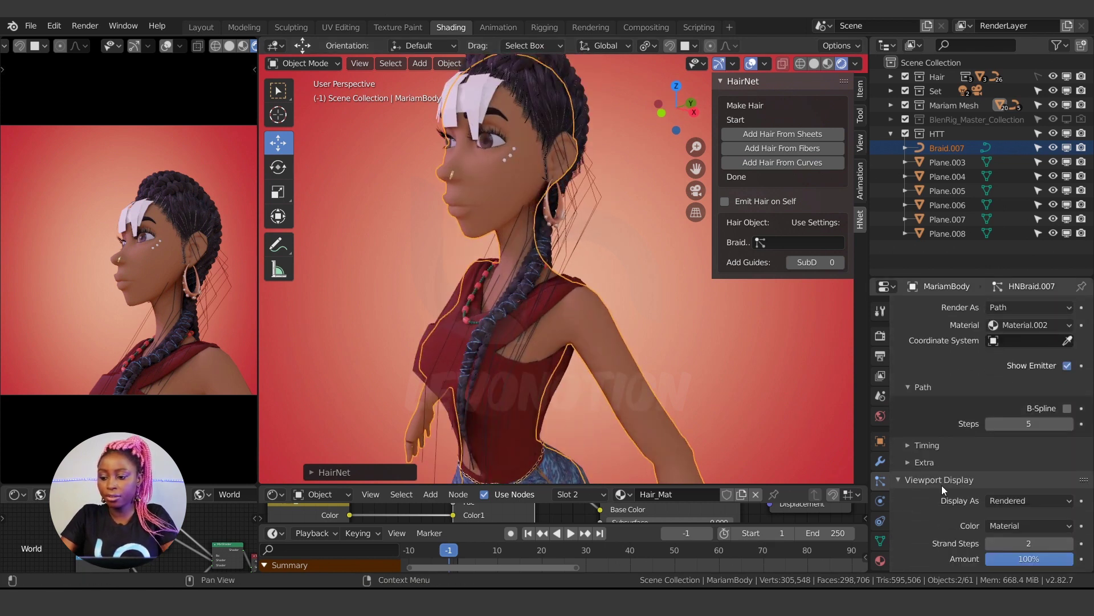
scroll(997, 454, down, 3)
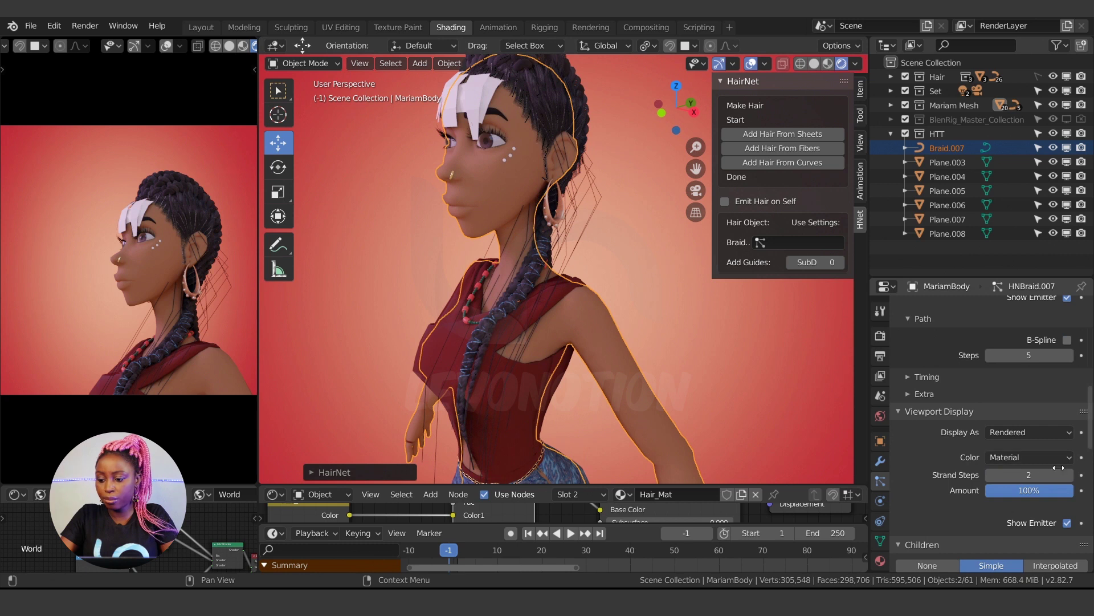
click(1033, 476)
text(7)
key(Return)
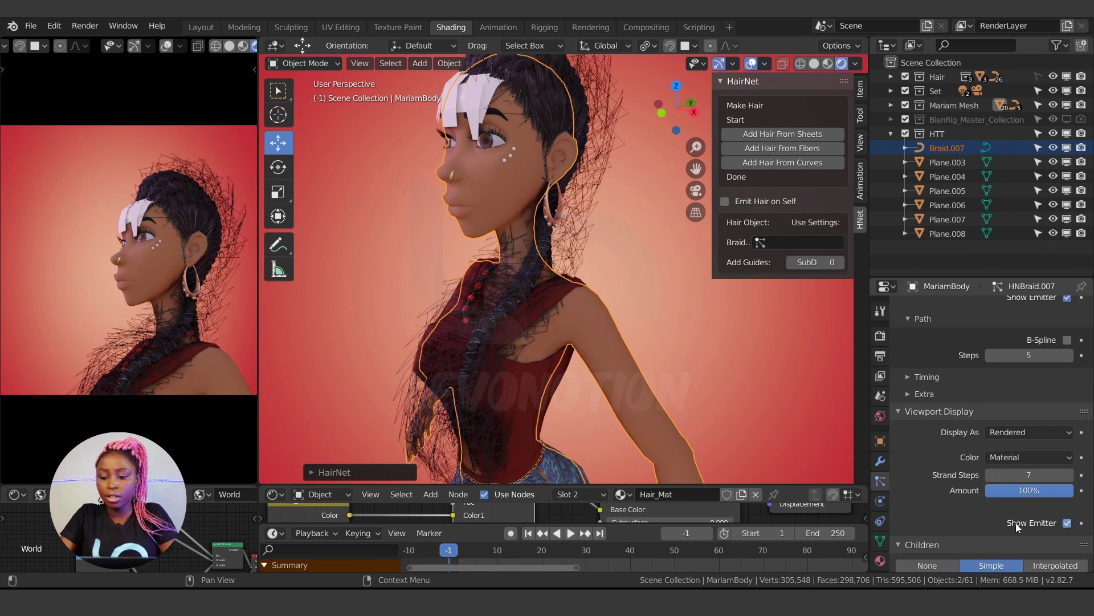
- Reduce the children radius of the HNBraid.007 hair to 3.8 cm
scroll(1016, 523, down, 4)
scroll(970, 516, down, 4)
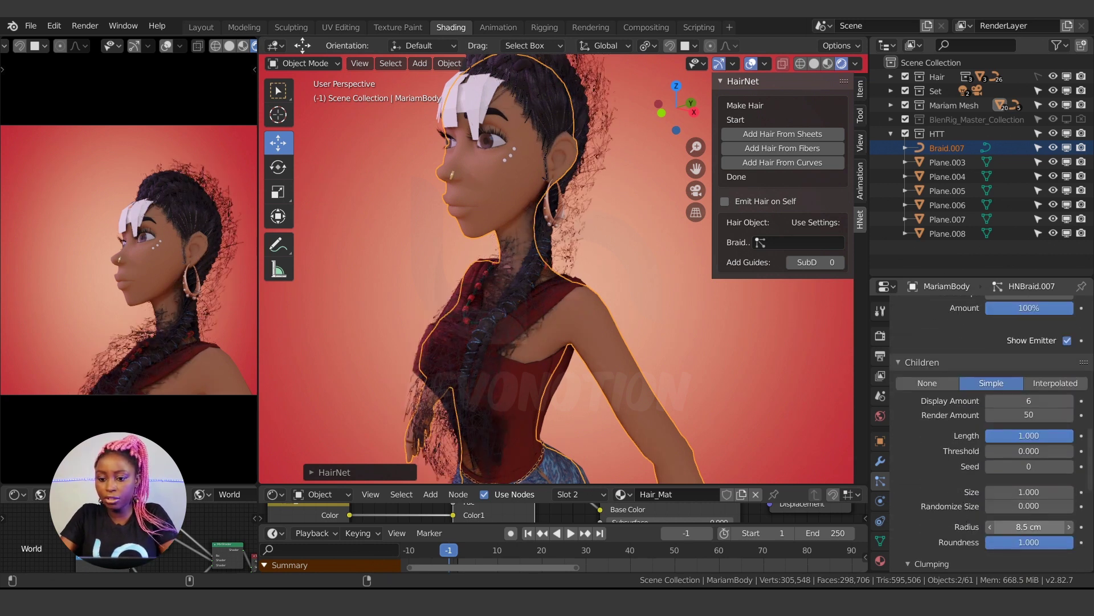
drag(1028, 527, 1009, 527)
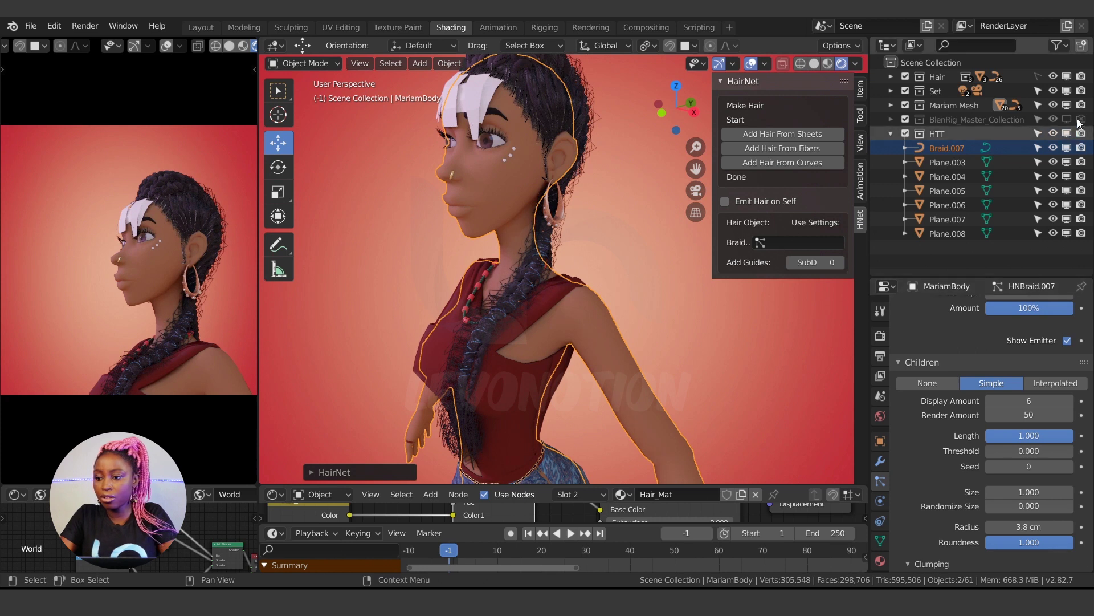
- Hide the Hair collection and reduce the HNBraid.007 children radius to 0.1 cm
click(1053, 76)
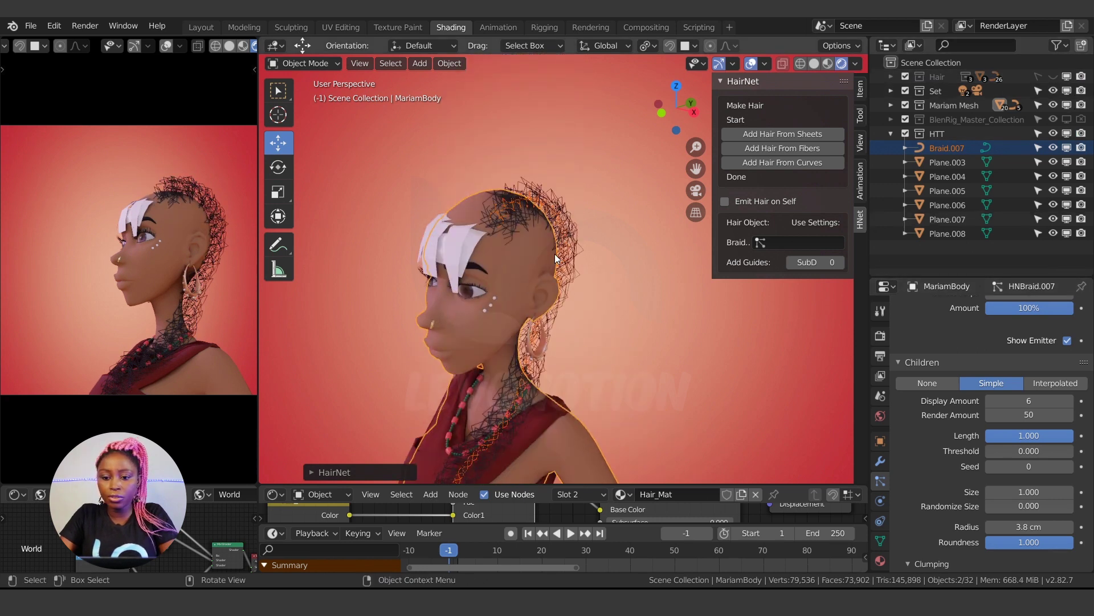
scroll(550, 243, up, 3)
middle_drag(541, 229, 484, 259)
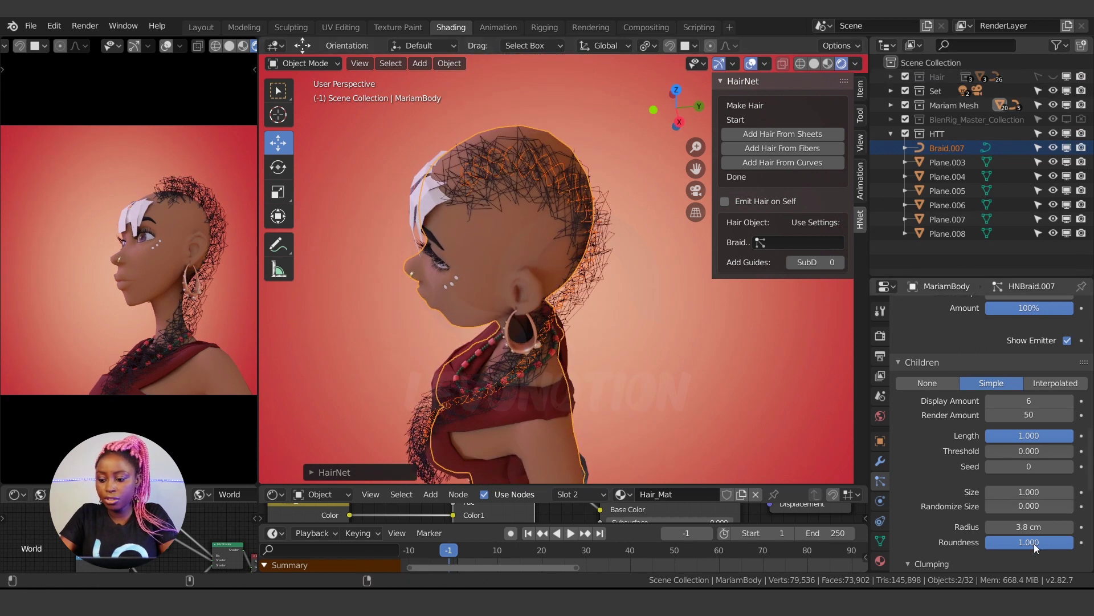
drag(1009, 527, 992, 526)
scroll(599, 252, up, 4)
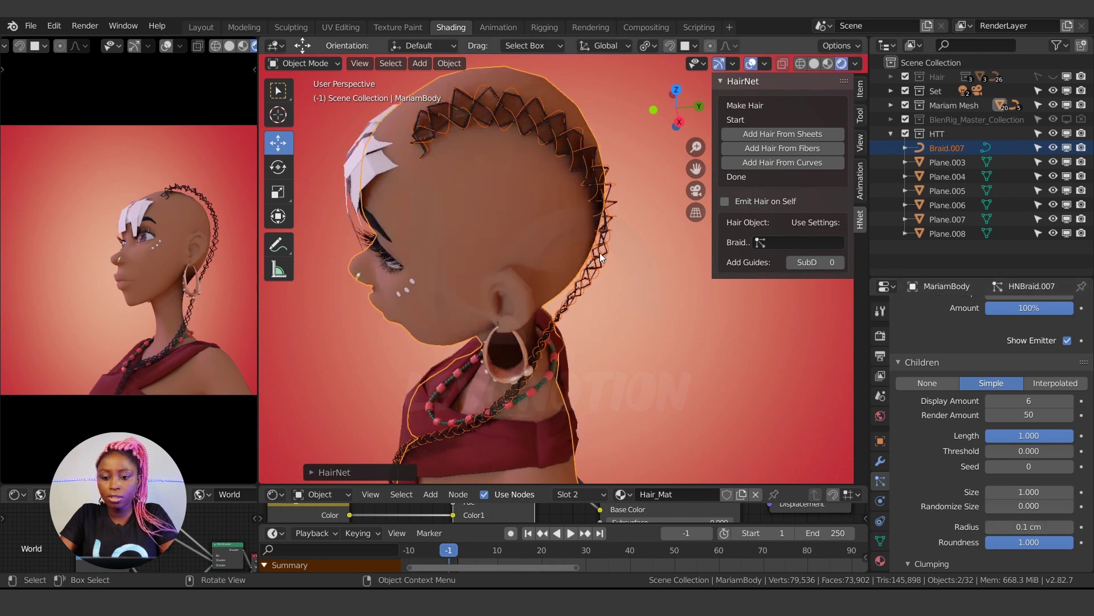
- Set the HNBraid.007 children radius to 0.6 cm and the children display amount to 12
middle_drag(531, 167, 615, 319)
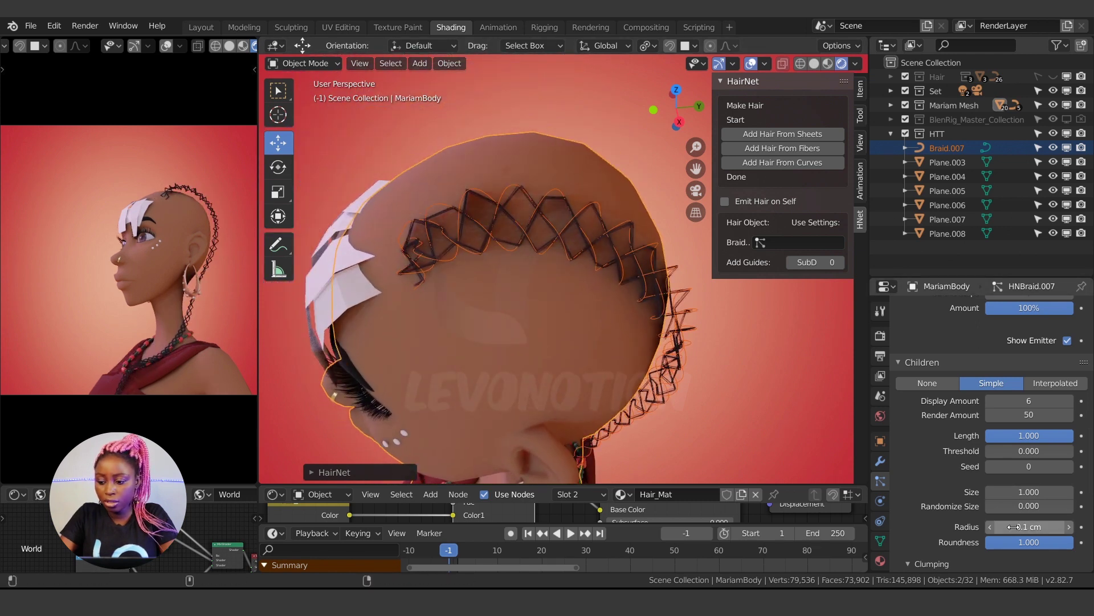
drag(1029, 527, 1046, 527)
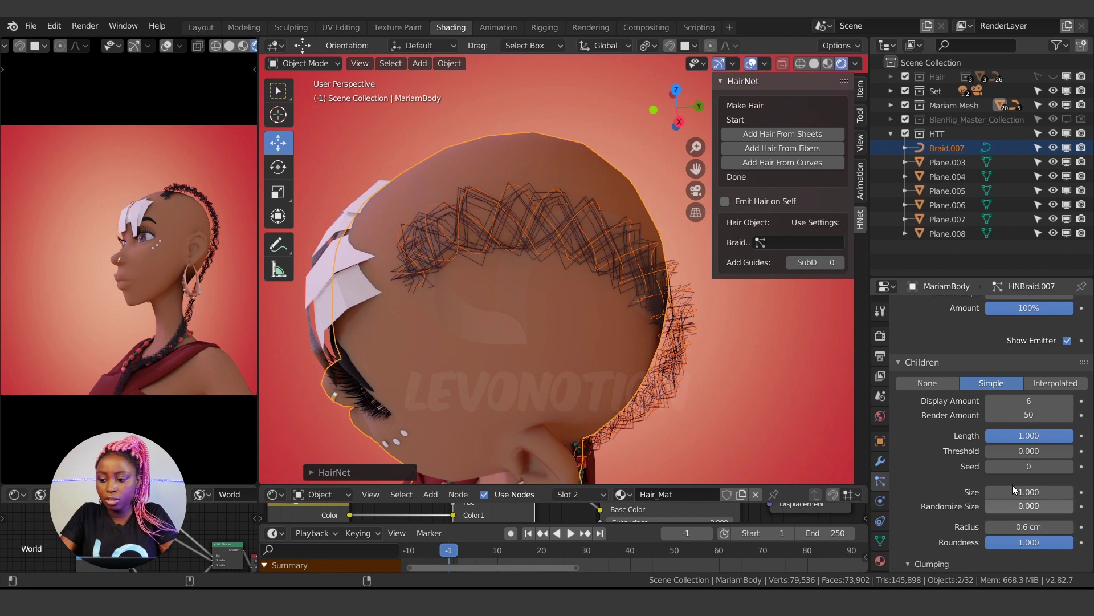
drag(1029, 401, 1054, 400)
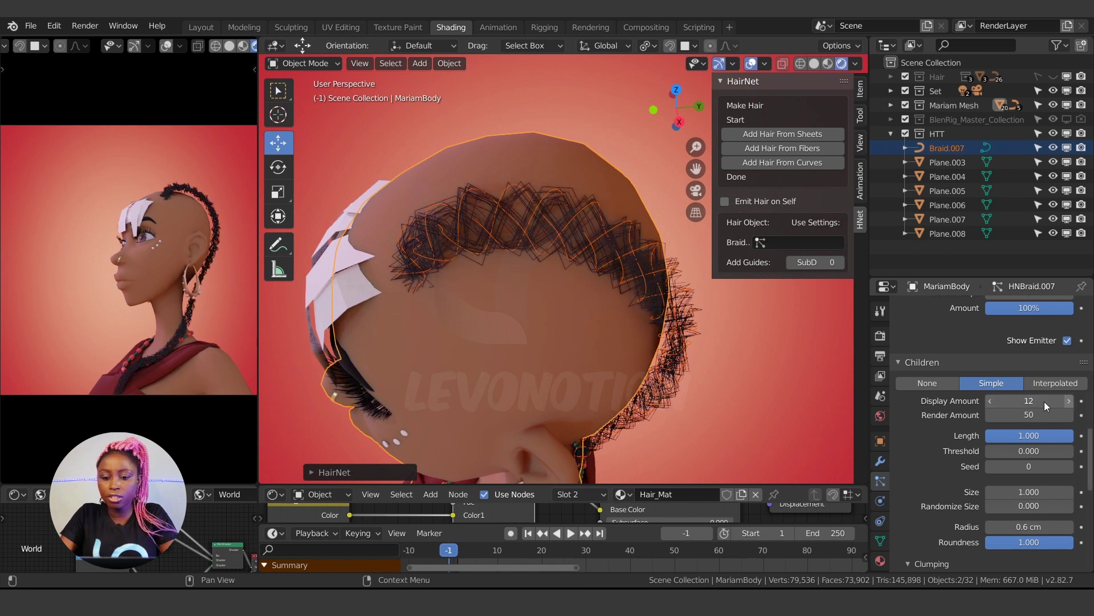
- Set the HNBraid.007 children display amount to 15 and the children radius to 0.9 cm
middle_drag(579, 268, 581, 205)
drag(1028, 401, 1040, 400)
drag(1029, 527, 1043, 526)
- Raise the children Clump value of the HNBraid.007 hair to 1.000
scroll(943, 488, down, 3)
scroll(943, 488, down, 5)
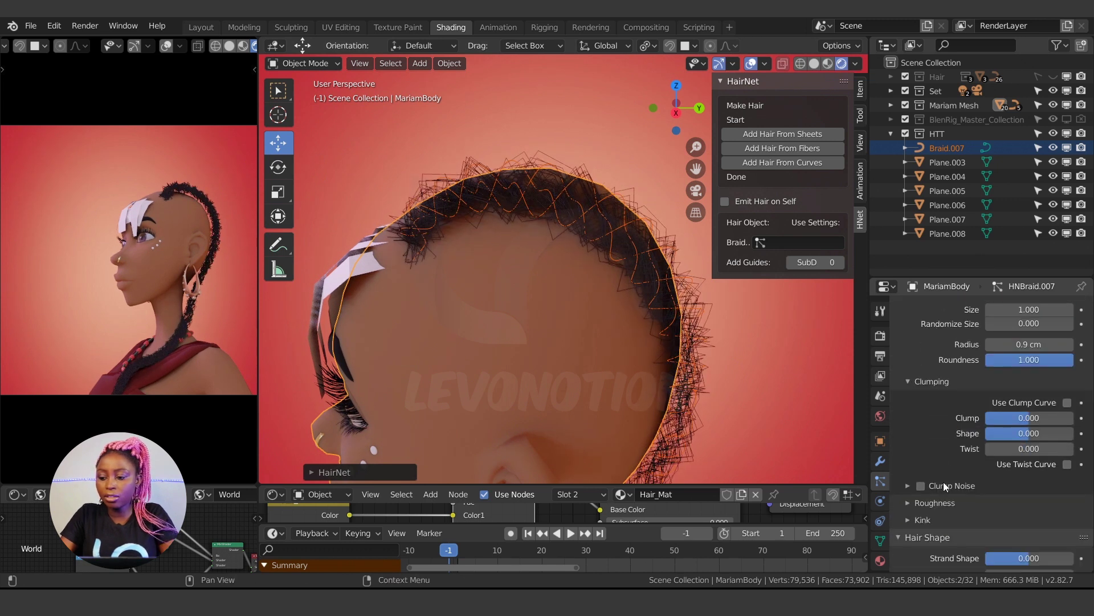
drag(1029, 418, 1049, 418)
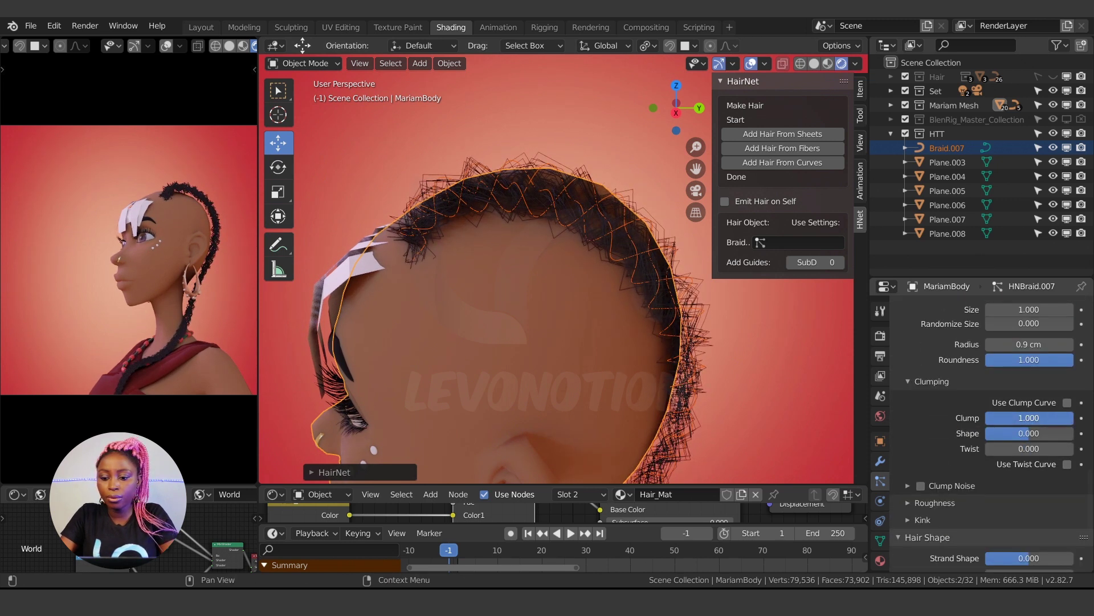
- Check the braid from several sides and set its children display amount to 30
scroll(583, 421, down, 8)
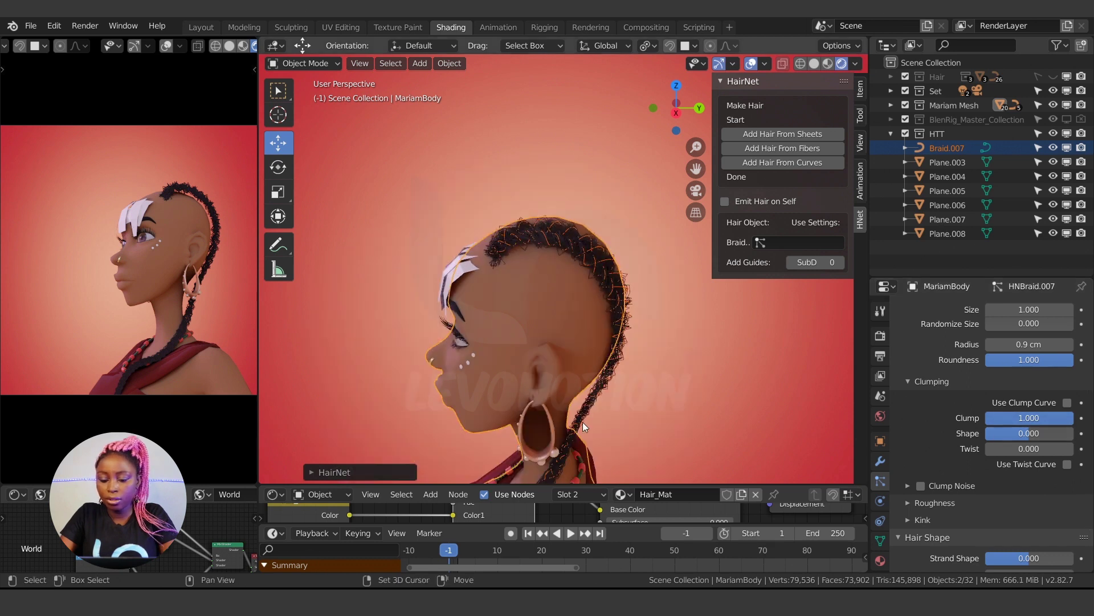
middle_drag(485, 342, 594, 135)
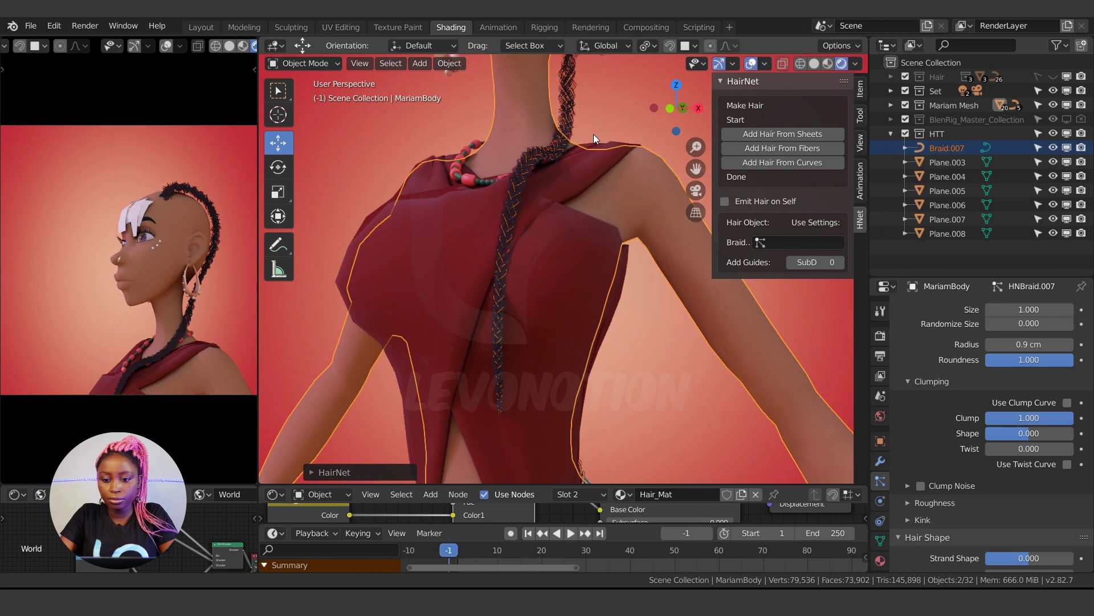
scroll(552, 213, up, 2)
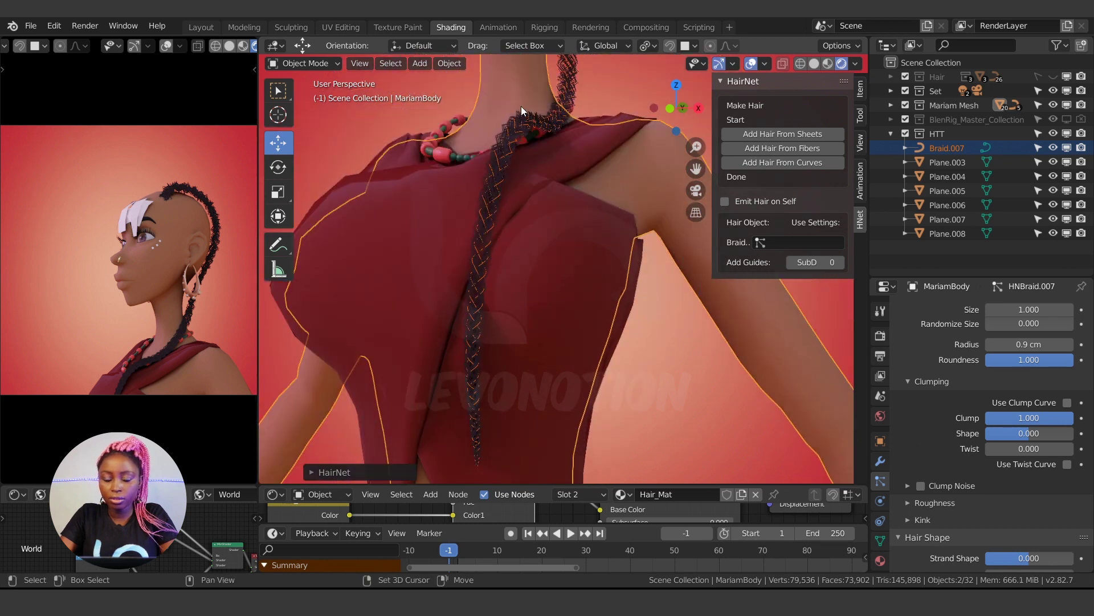
shift+middle_drag(521, 106, 505, 289)
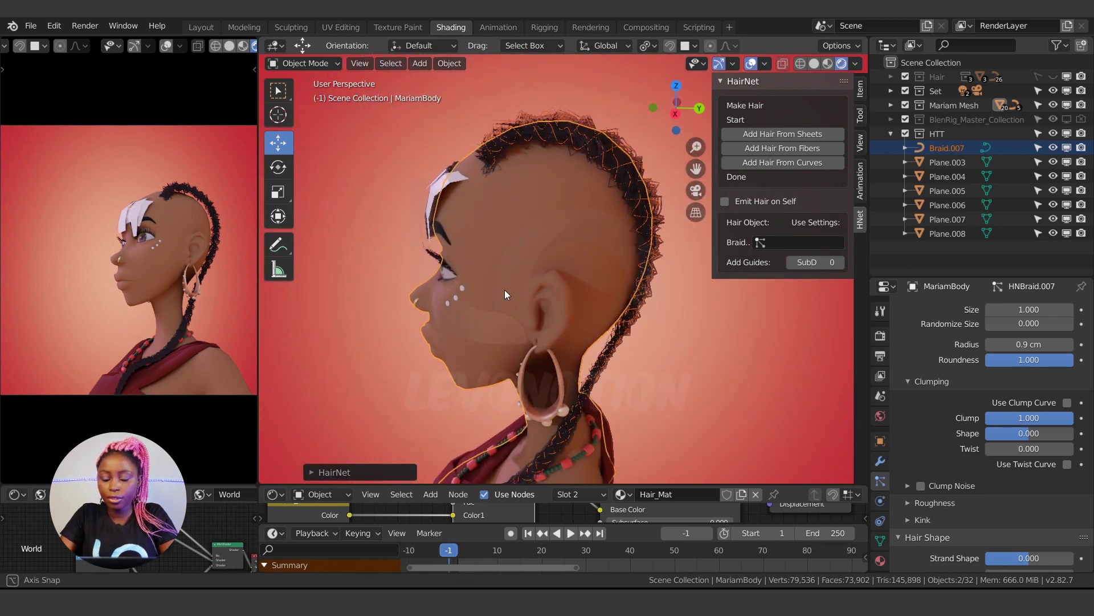
scroll(964, 393, up, 7)
click(1029, 377)
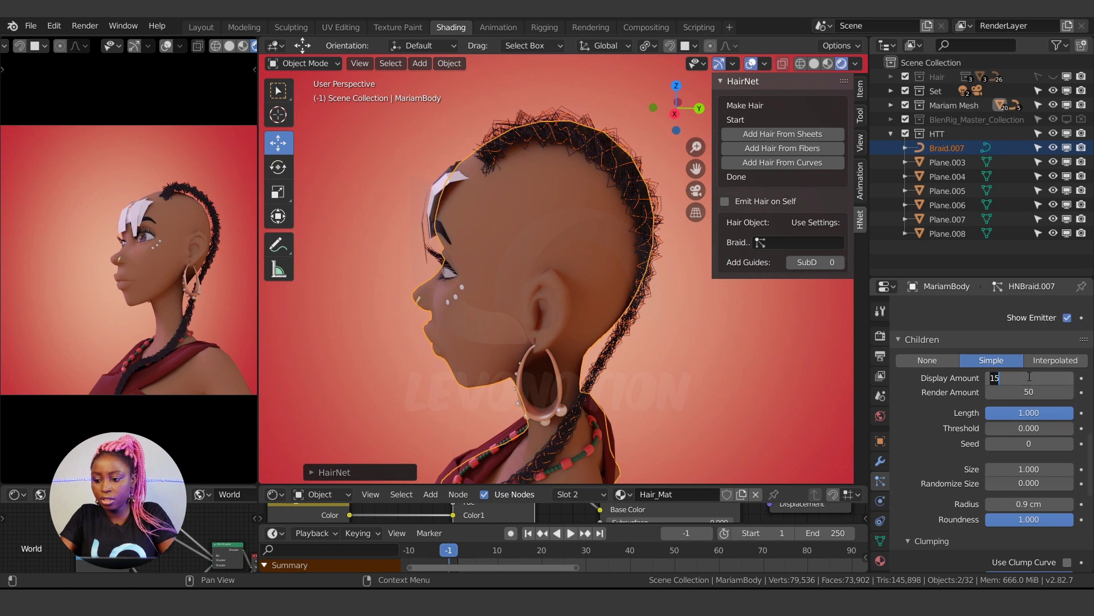
text(3)
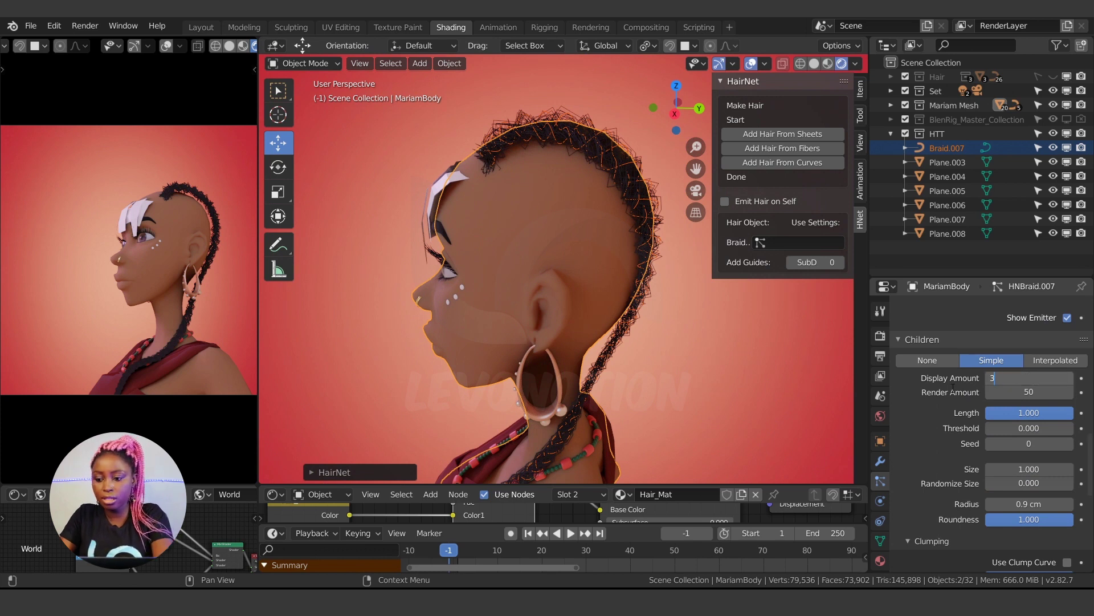
text(0)
key(Return)
- Assign Hair_Mat as the render material of the HNBraid.007 particle system
scroll(521, 161, up, 5)
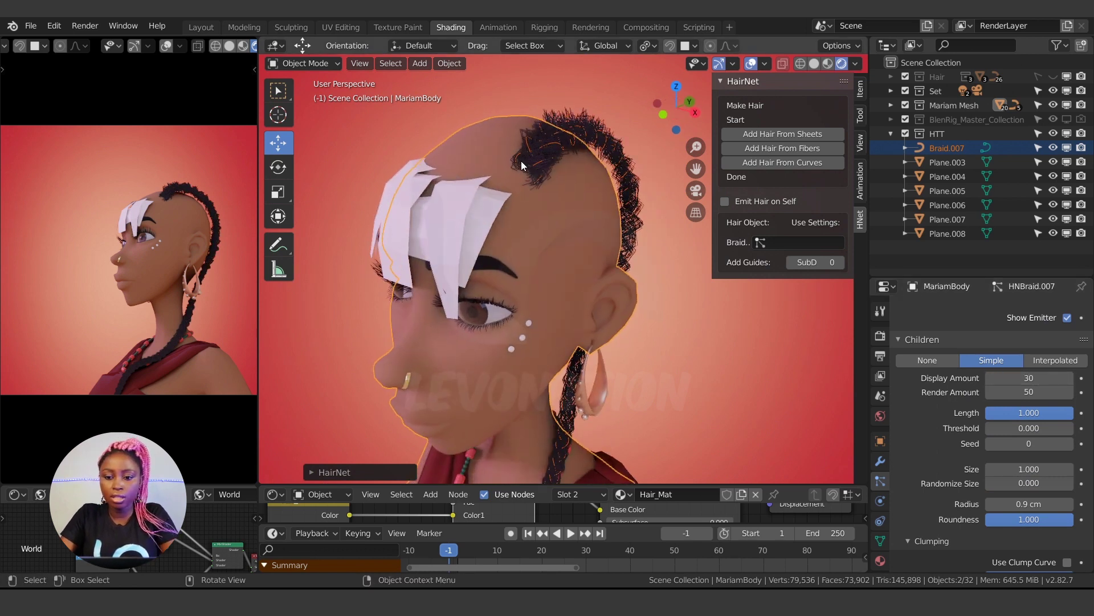
middle_drag(528, 115, 522, 248)
scroll(994, 466, up, 8)
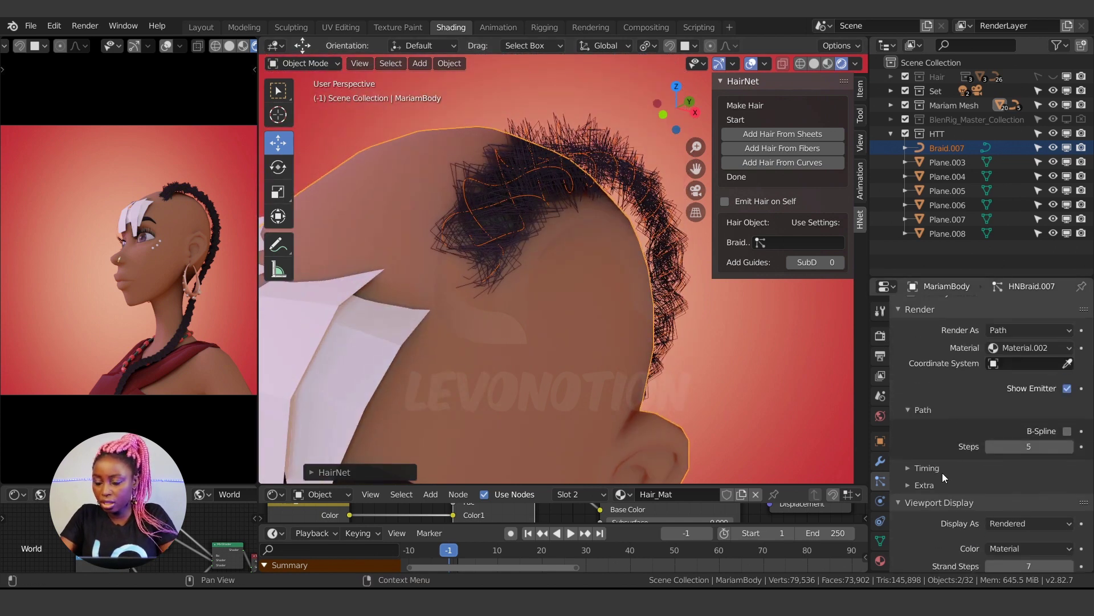
scroll(942, 473, up, 6)
click(1021, 416)
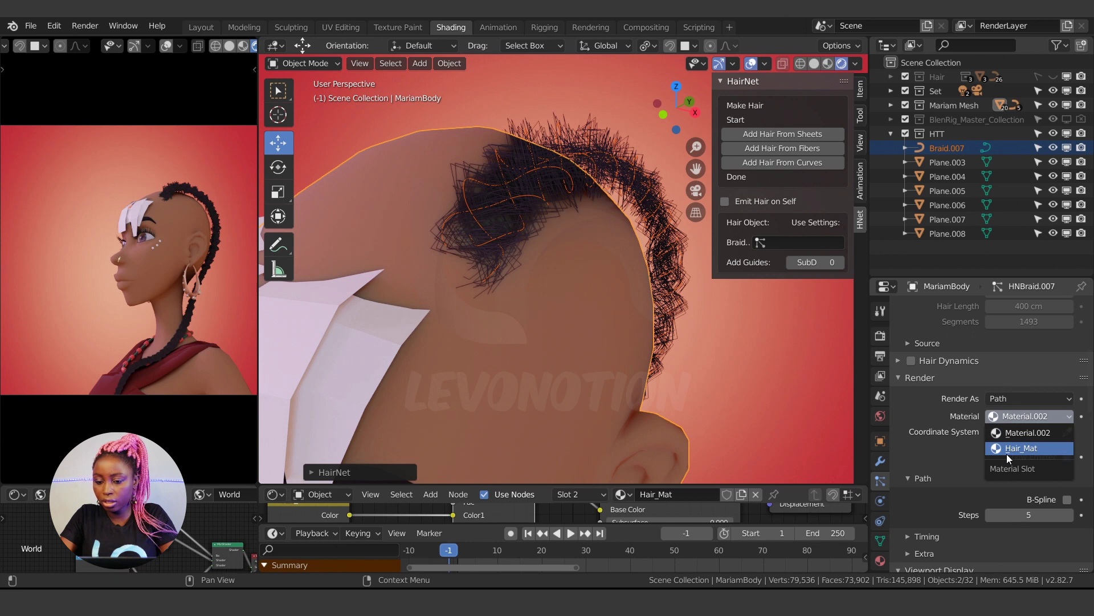
click(1007, 450)
- Set the HNBraid.007 render path Steps to 7 and collapse the Render and Viewport Display settings
middle_drag(628, 329, 482, 228)
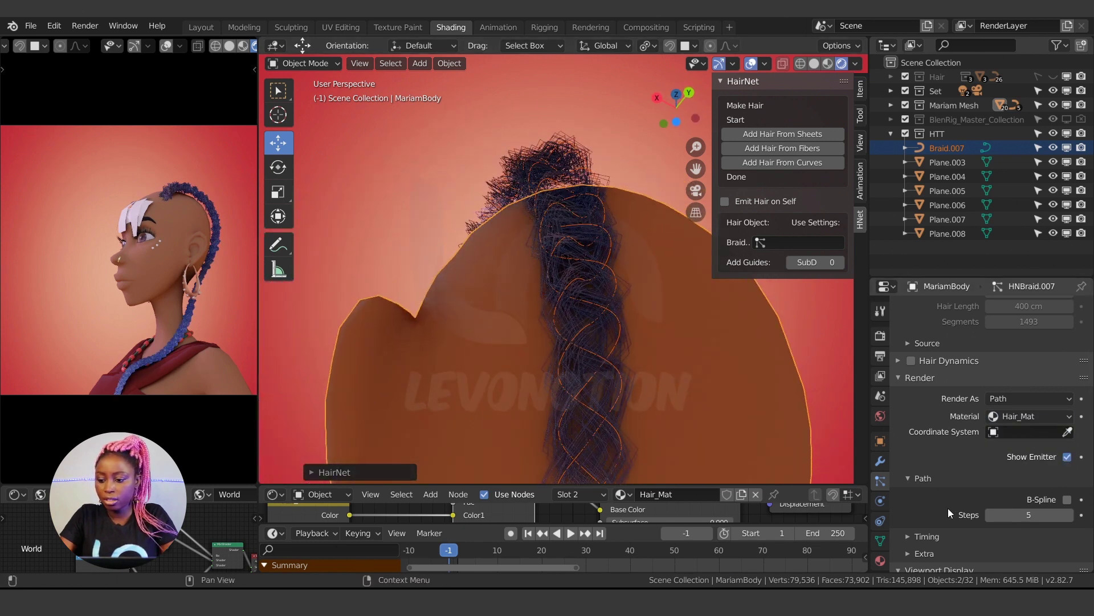
click(1003, 514)
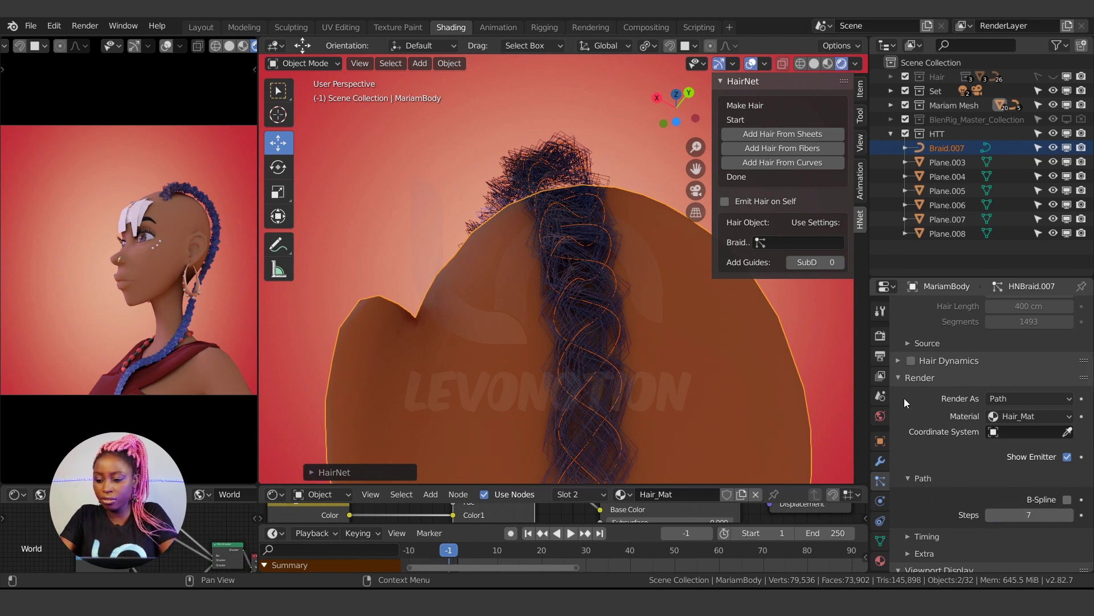
click(904, 383)
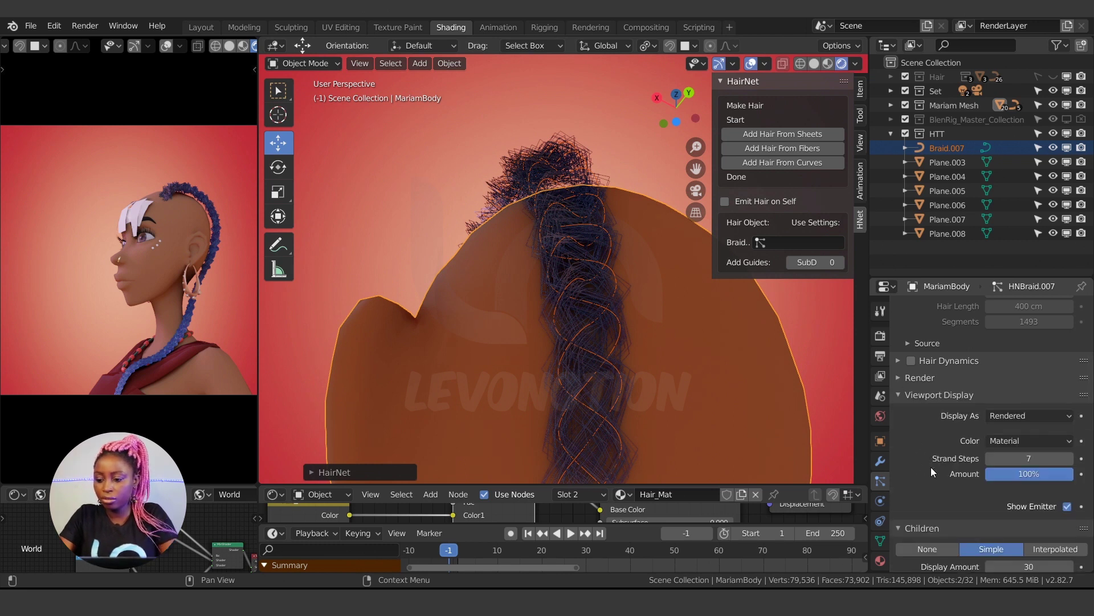
click(917, 400)
scroll(898, 514, down, 3)
scroll(898, 514, down, 3)
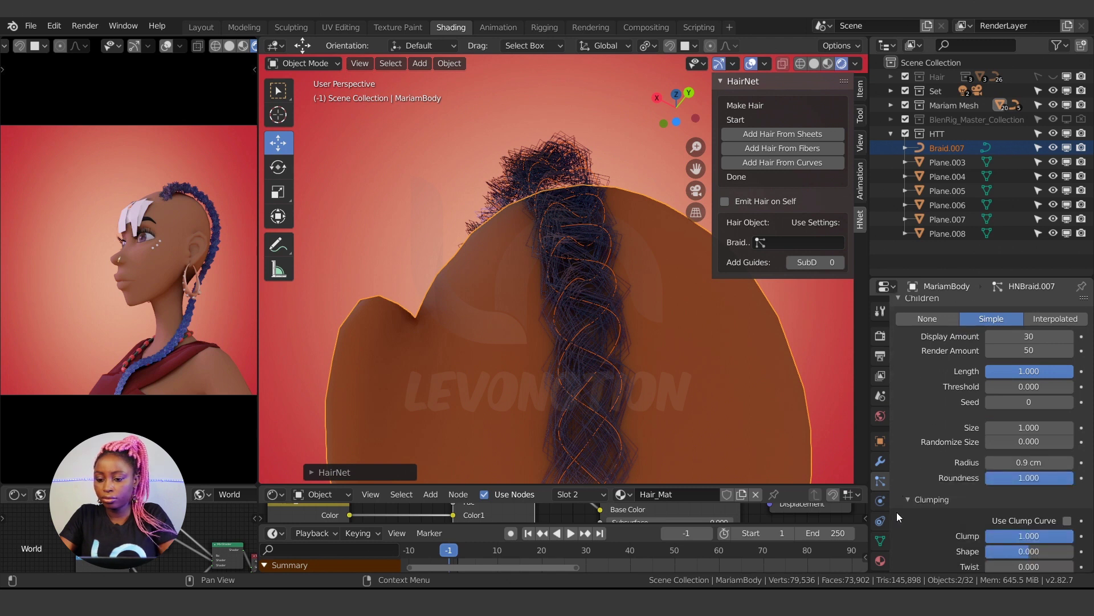
- Change the scene's render Hair Shape Type from Strand to Strip
middle_drag(484, 282, 450, 251)
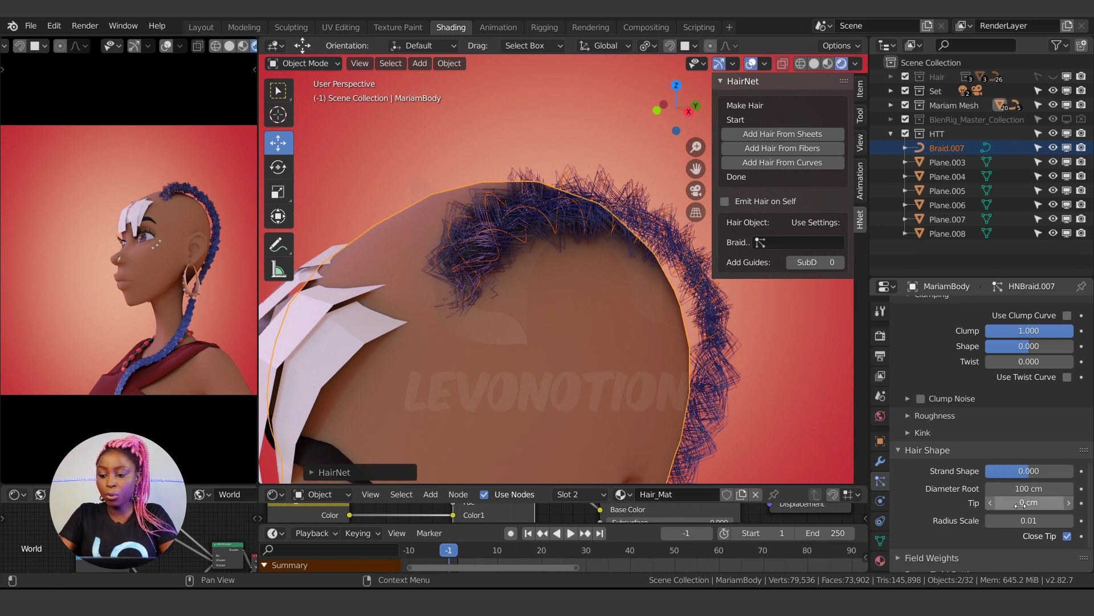
middle_drag(446, 221, 490, 337)
scroll(490, 338, up, 2)
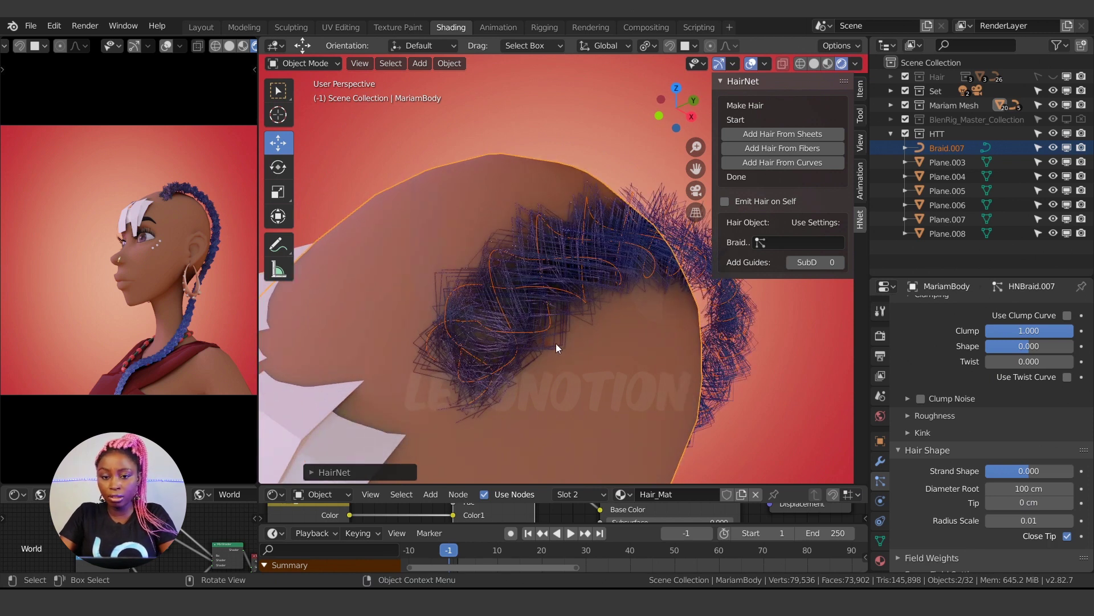
click(877, 314)
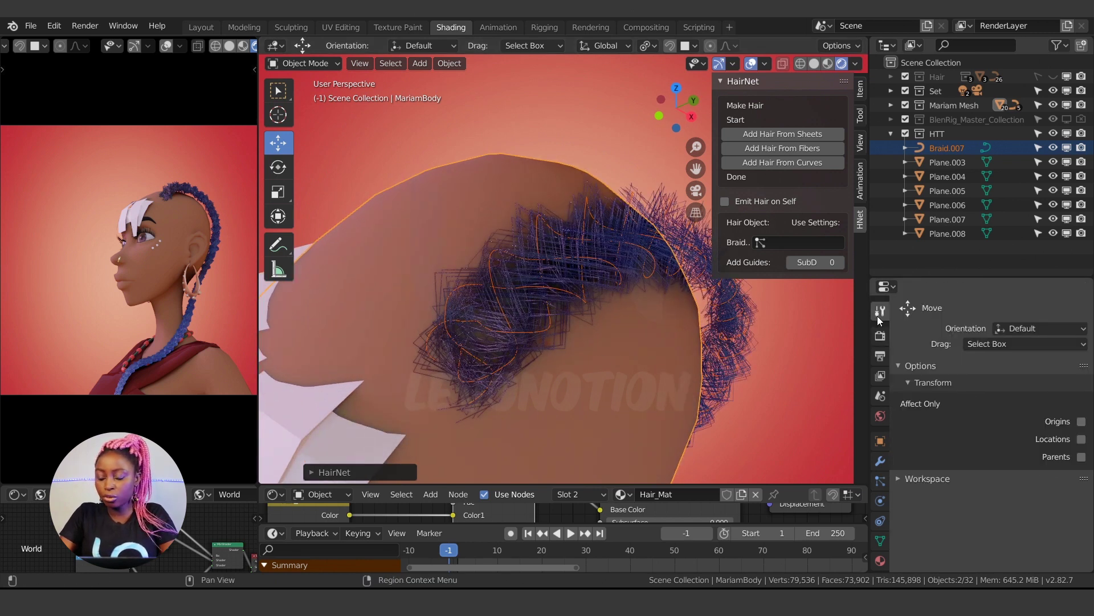
click(882, 337)
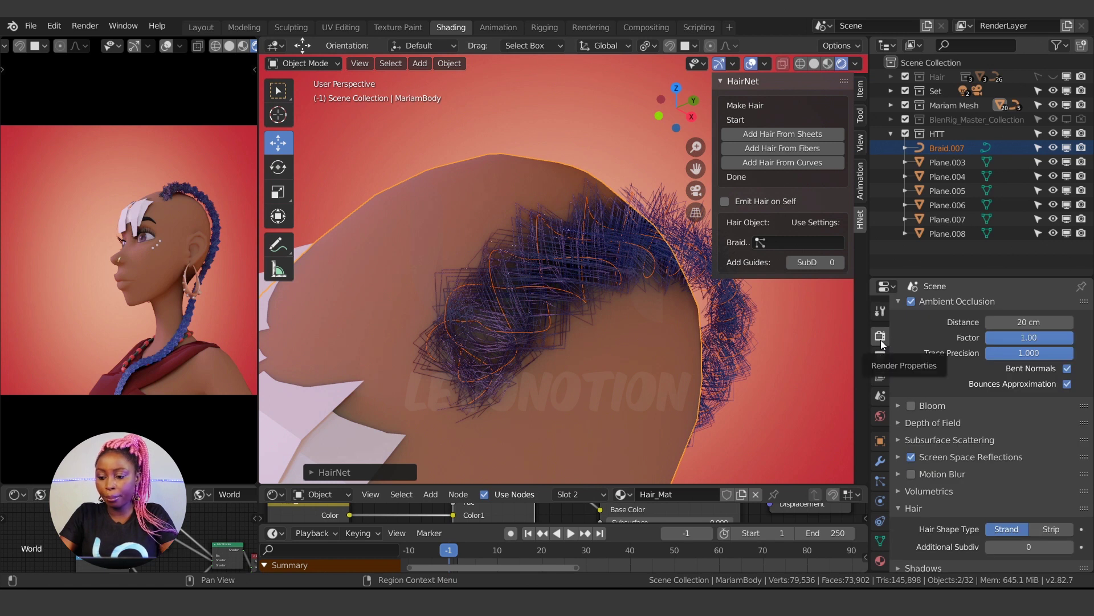
scroll(943, 480, down, 2)
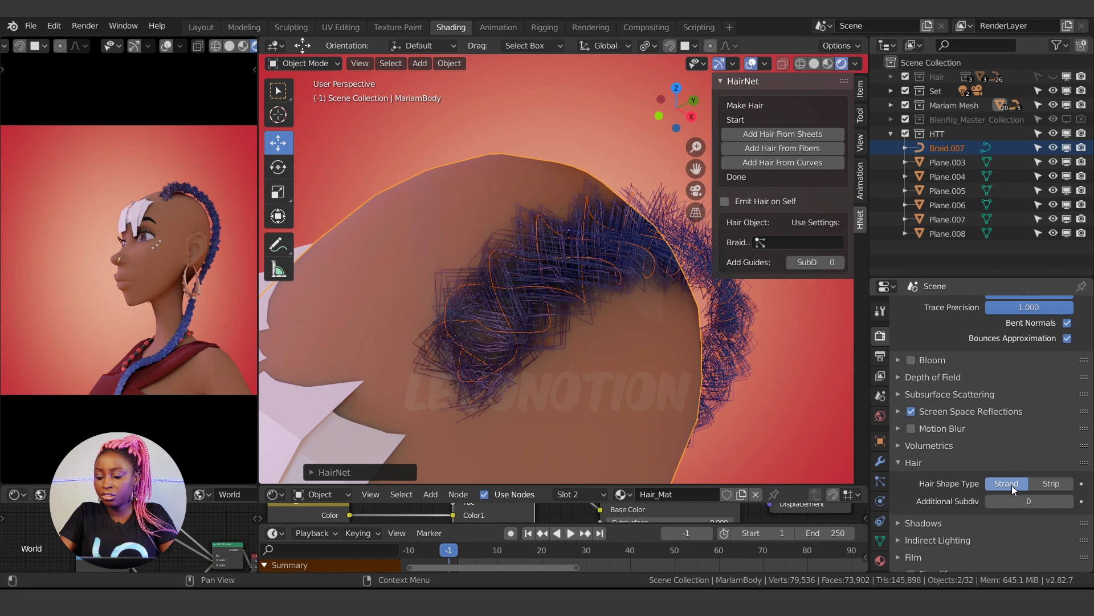
click(1042, 484)
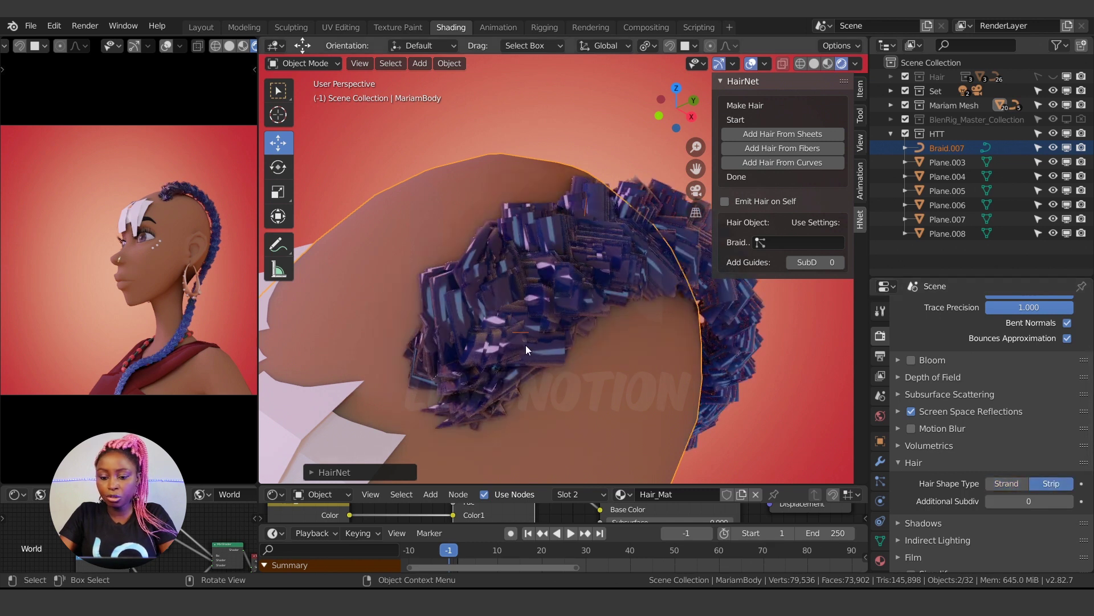
- Set both the Diameter Root and the Tip of the HNBraid.007 hair shape to 4 cm
middle_drag(526, 345, 627, 319)
click(880, 479)
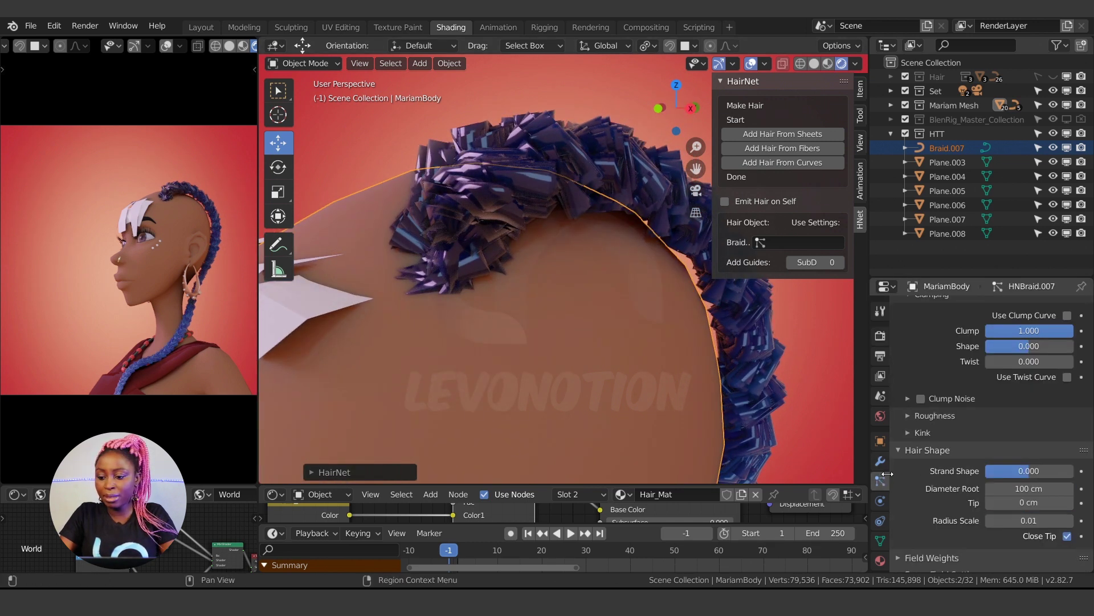
middle_drag(408, 291, 540, 324)
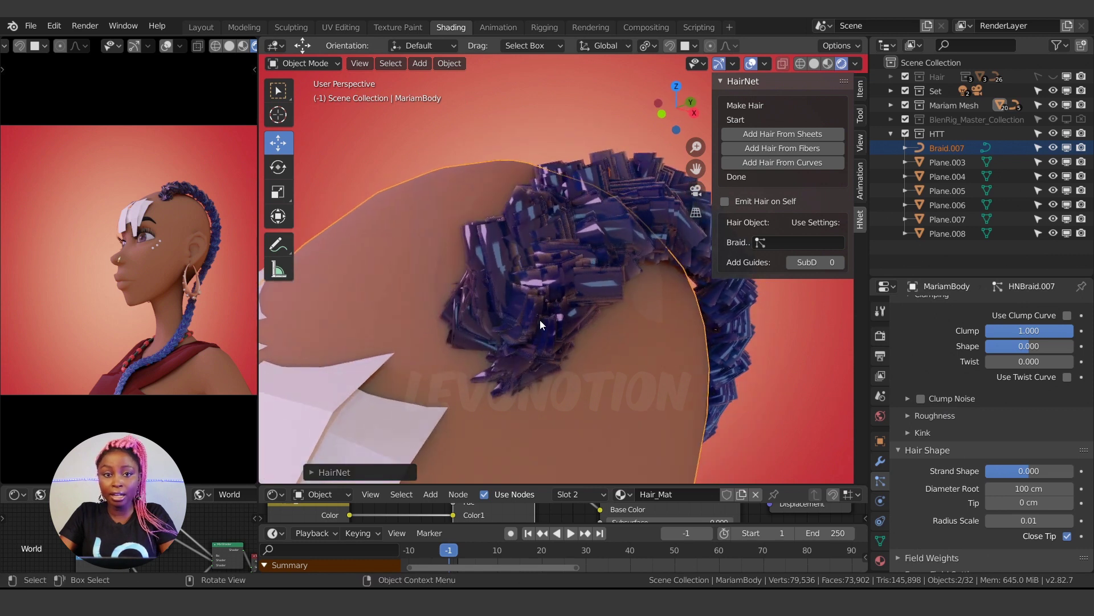
click(1046, 489)
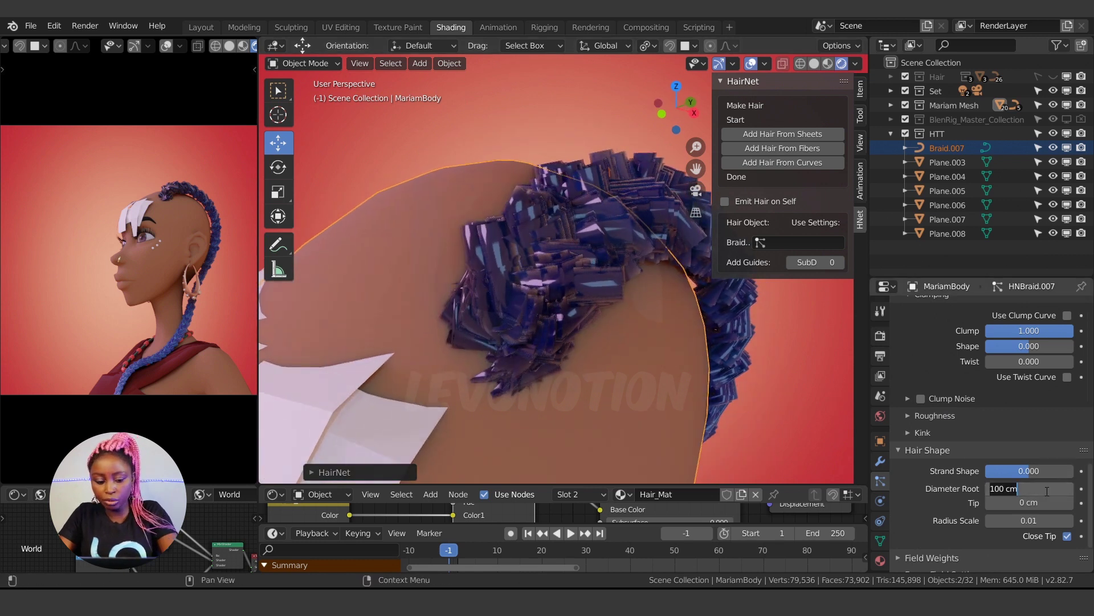
text(2)
key(Return)
drag(1020, 490, 1043, 502)
click(1043, 502)
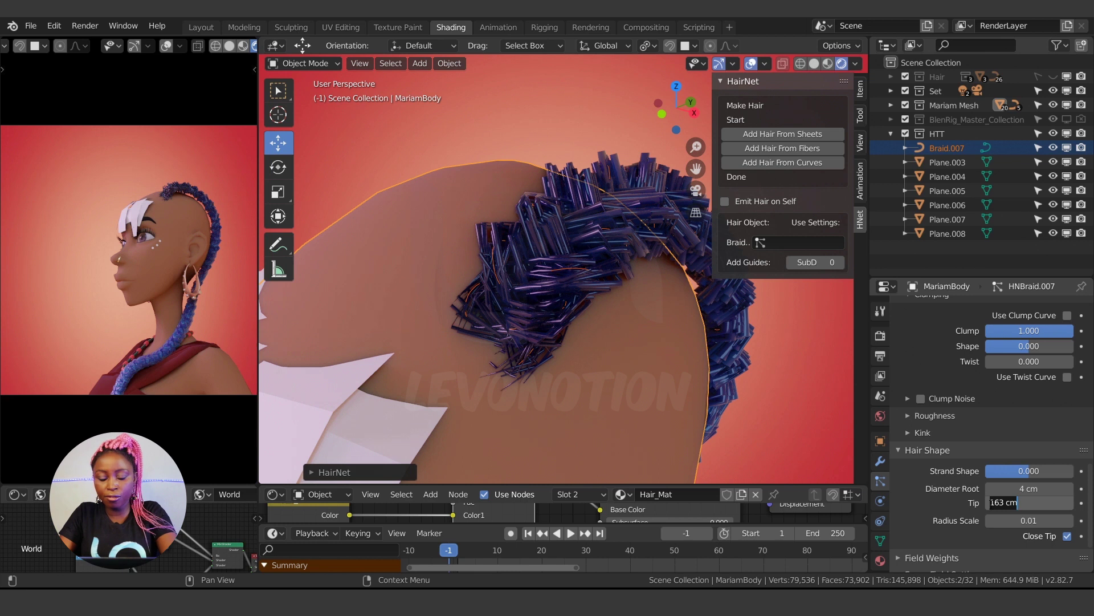
text(4)
key(Return)
middle_drag(467, 256, 574, 291)
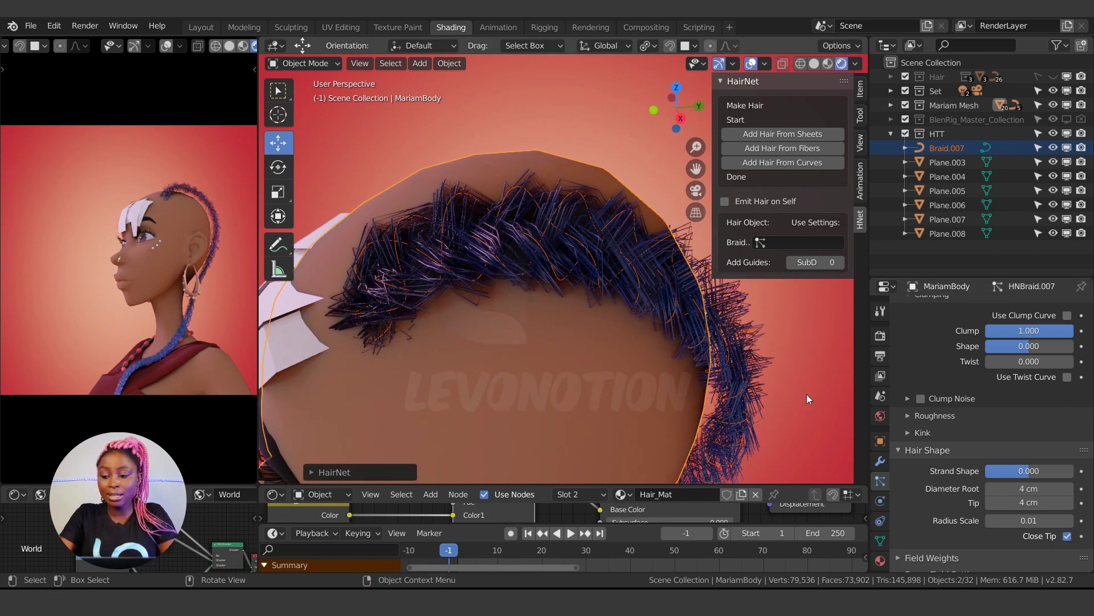
- Increase the HNBraid.007 children display amount to 100
scroll(947, 440, up, 10)
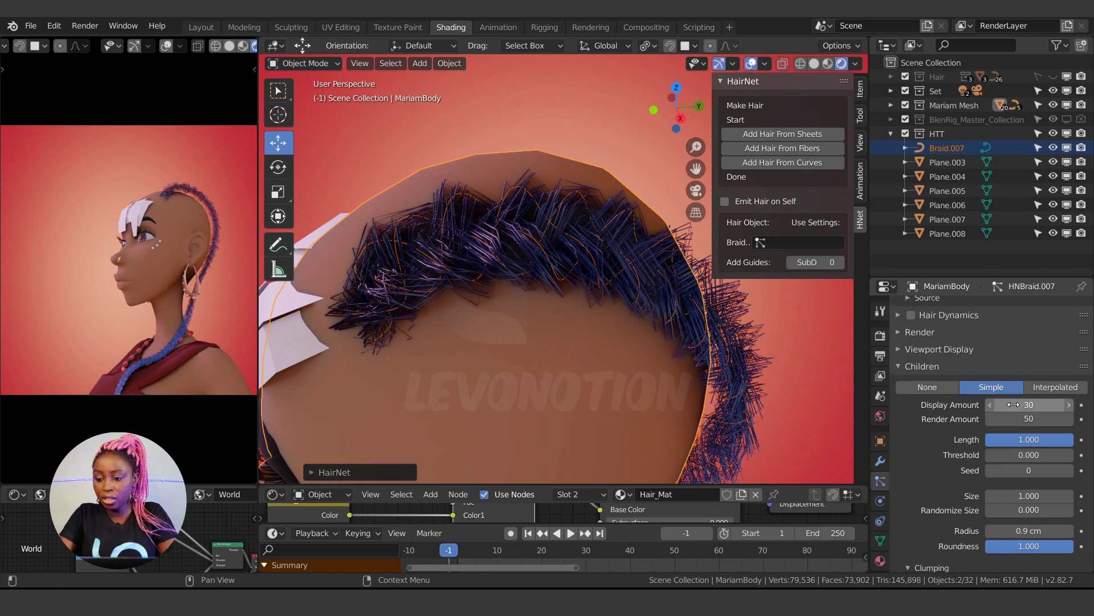
click(1014, 405)
text(100)
key(Return)
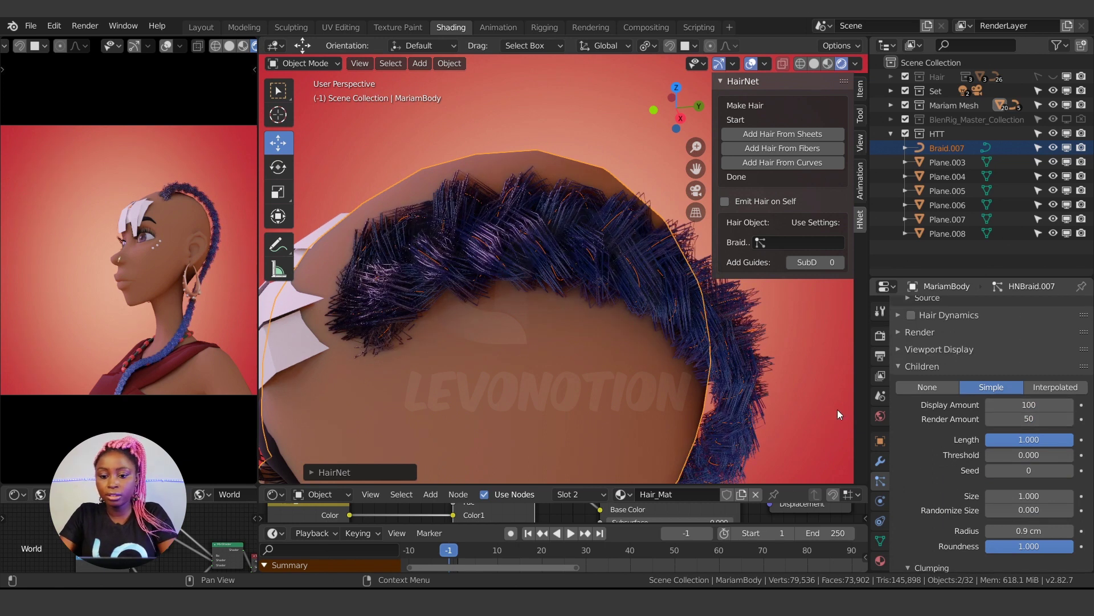
middle_drag(508, 330, 594, 381)
- Increase the HNBraid.007 children display amount to 300
click(1008, 405)
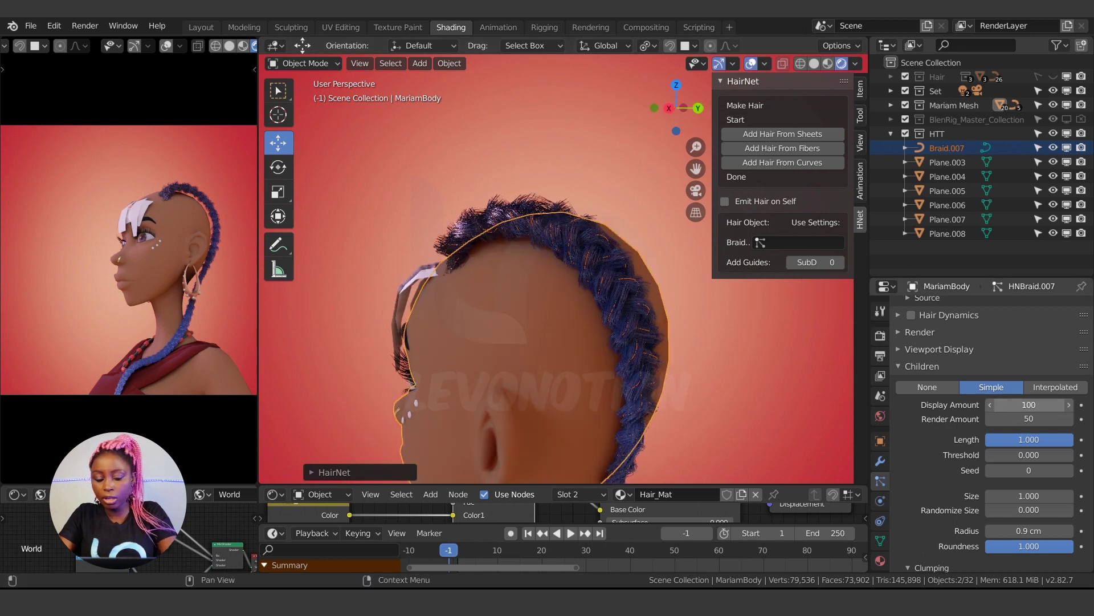
text(3)
key(Return)
middle_drag(446, 293, 518, 282)
scroll(519, 281, up, 3)
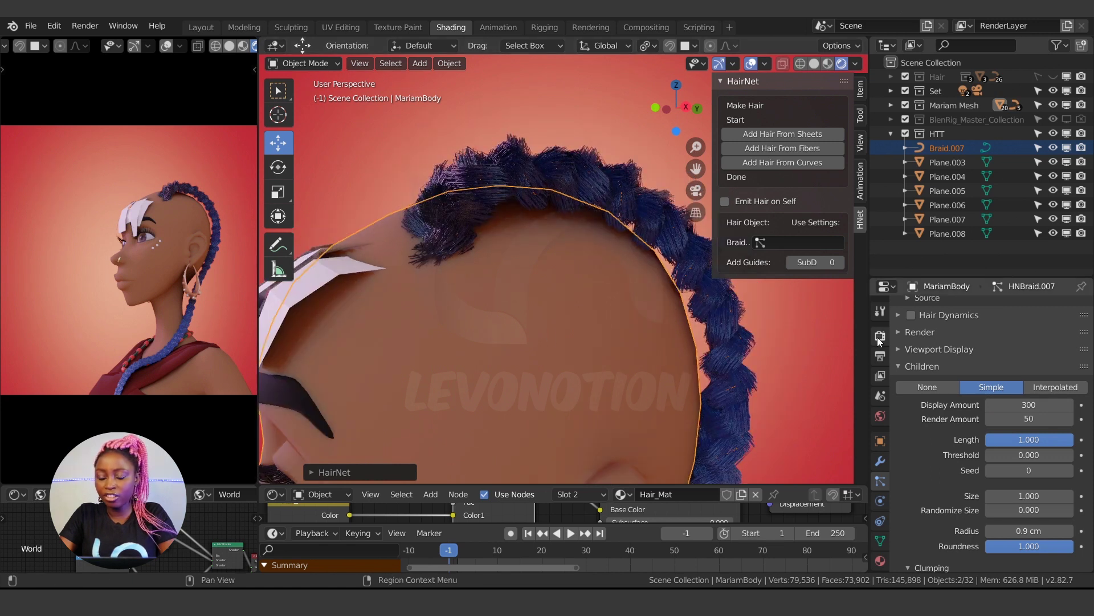
- Set the scene's render hair Additional Subdiv to 2 and inspect the braid
middle_drag(409, 190, 490, 192)
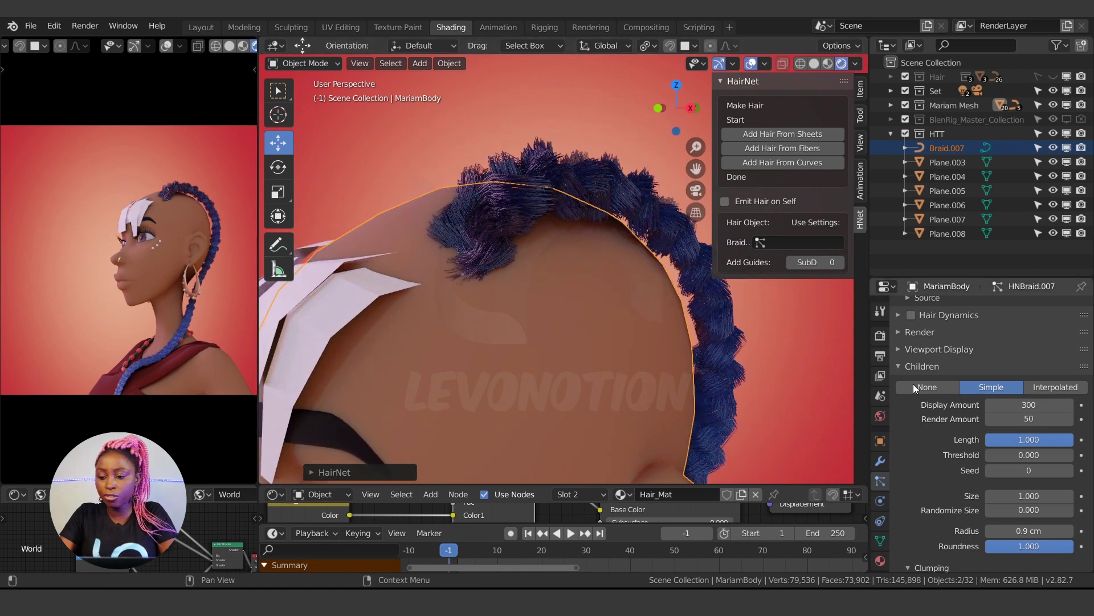
click(879, 337)
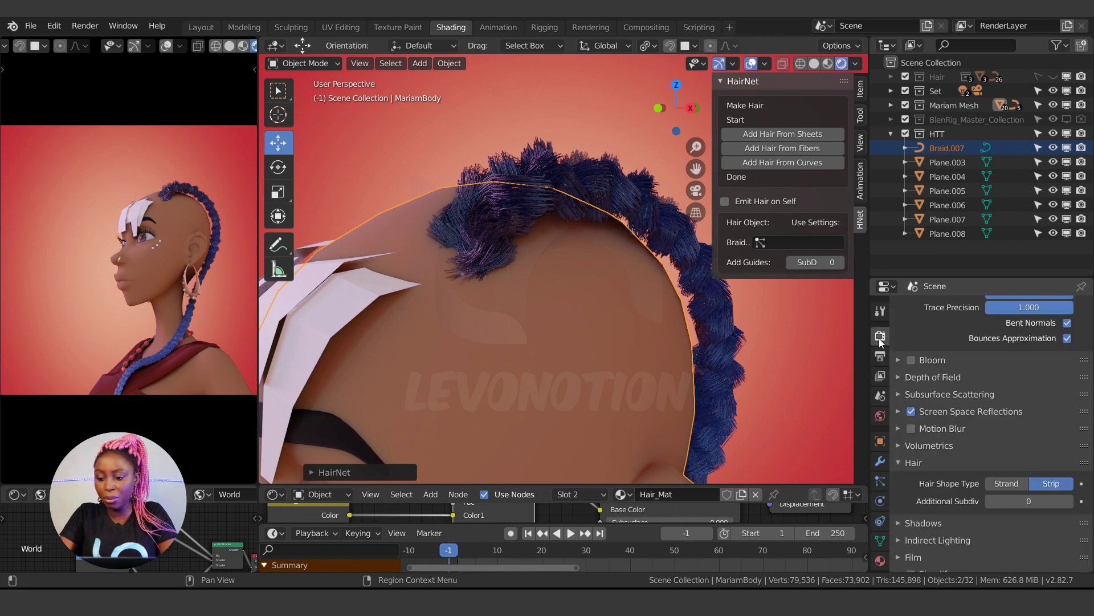
click(1070, 501)
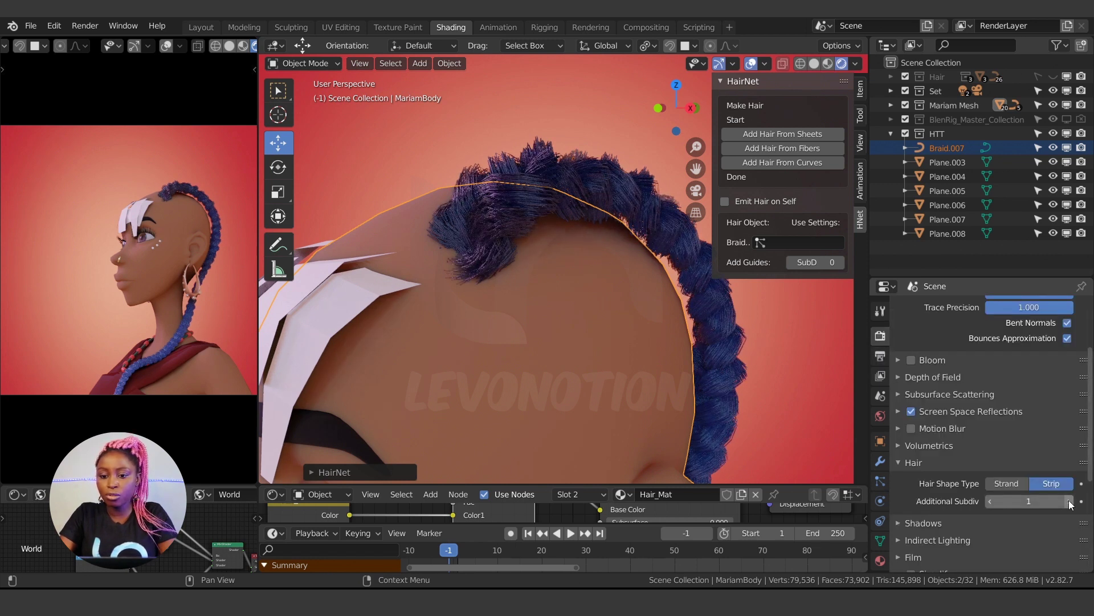
click(1070, 501)
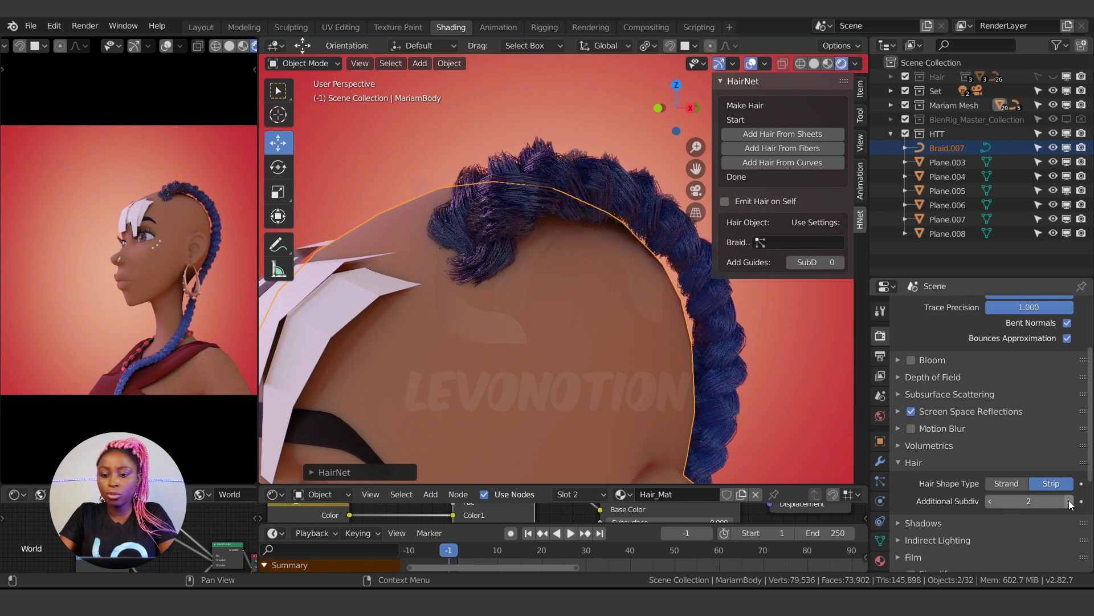
middle_drag(549, 300, 536, 247)
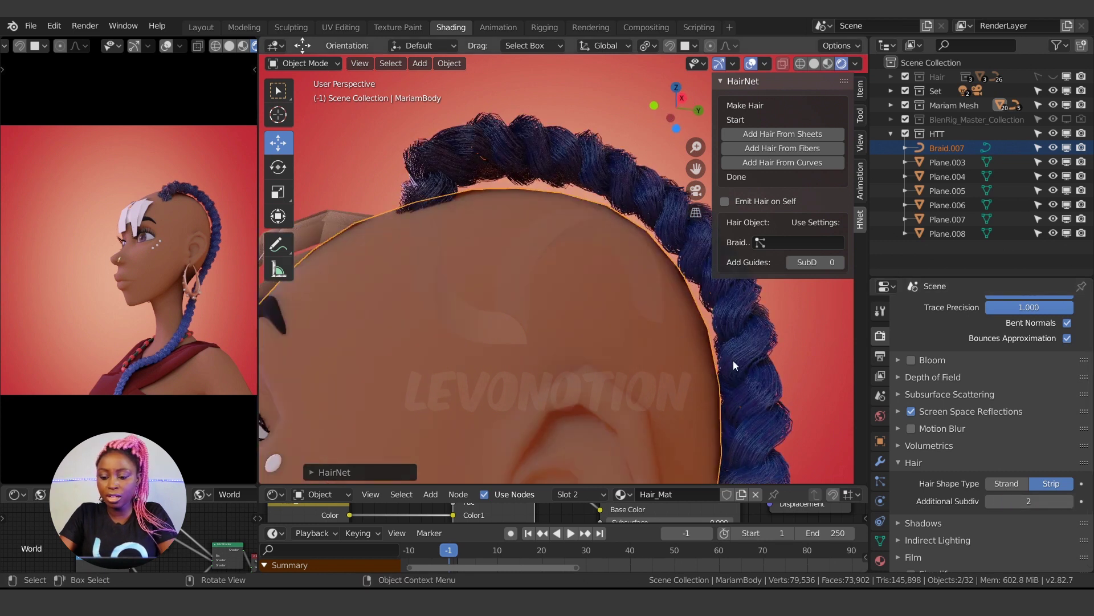
- Set the scene's render hair Additional Subdiv to 3 and inspect the braid
click(1064, 502)
middle_drag(513, 274, 455, 324)
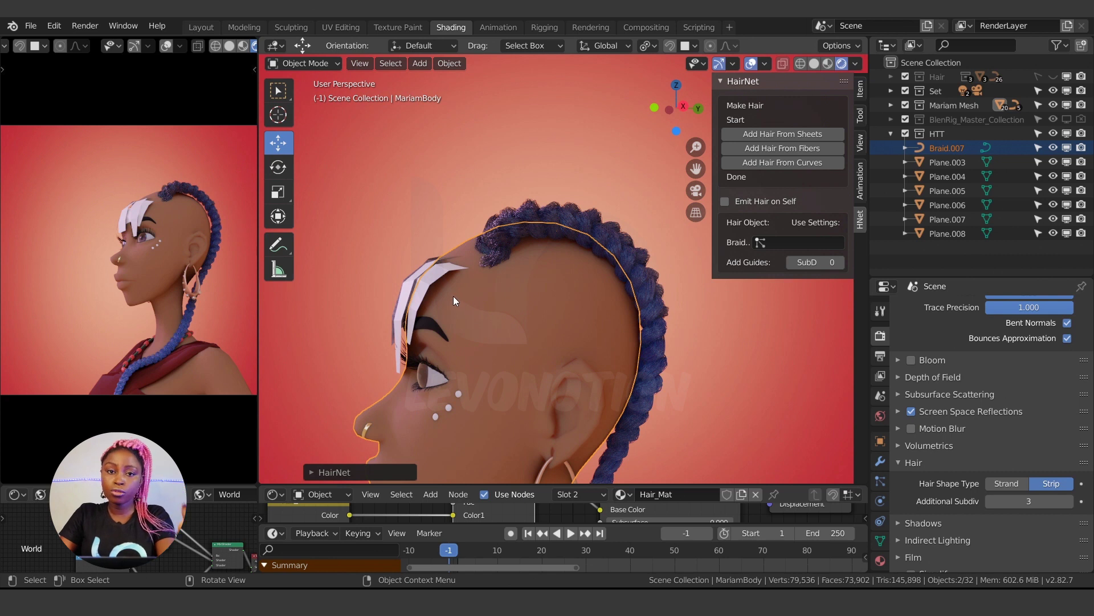
- Examine the hair planes on the forehead from both sides, selecting Plane.003, Plane.005 and Plane.007 in turn
middle_drag(424, 306, 527, 357)
click(527, 327)
click(460, 313)
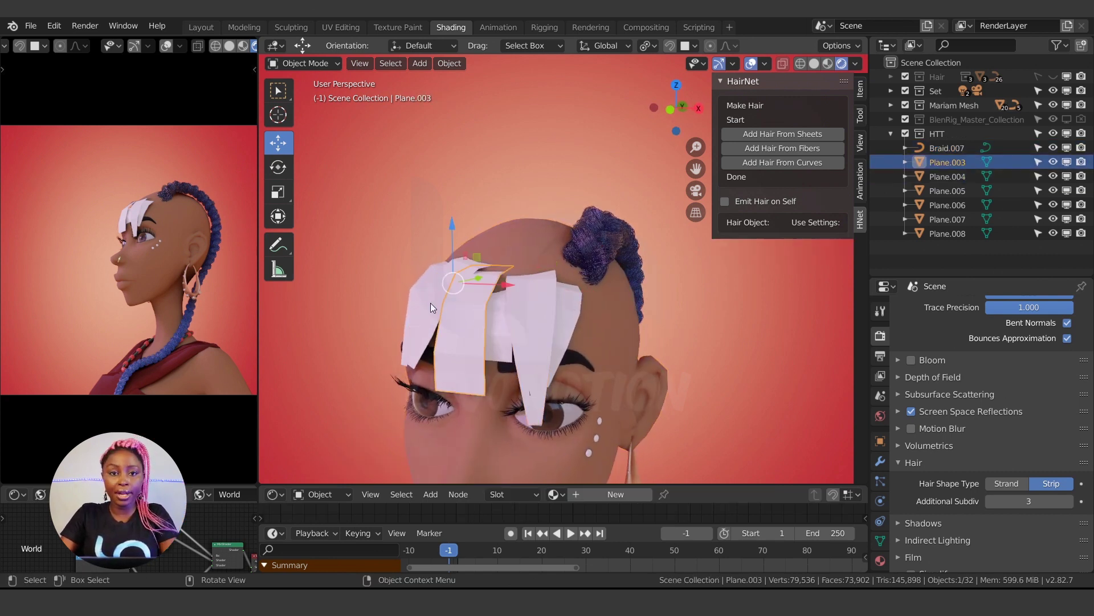
click(430, 303)
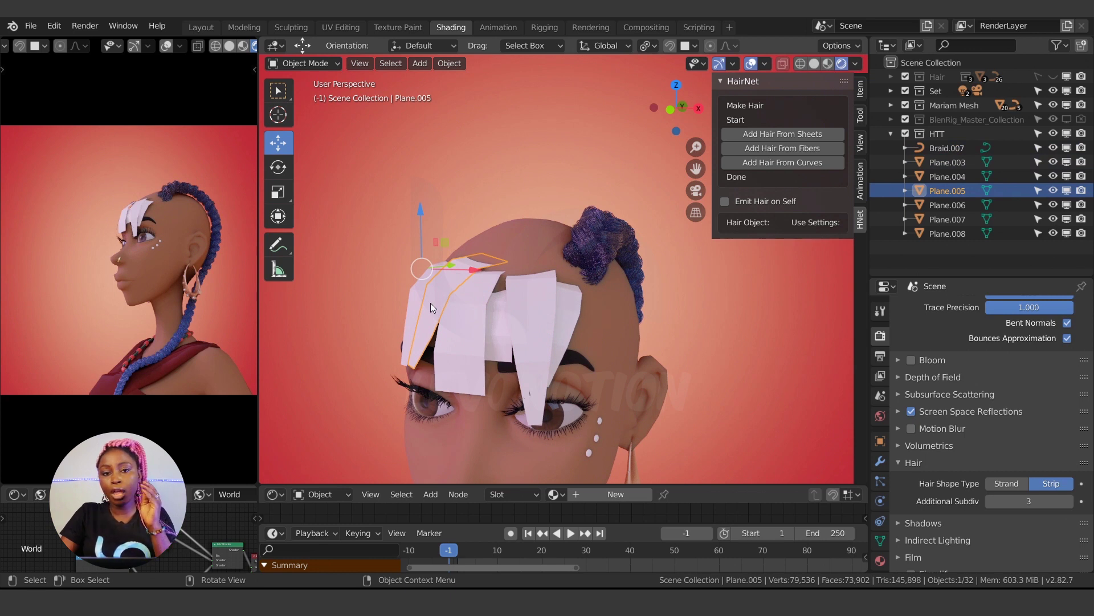
middle_drag(500, 323, 546, 345)
click(547, 345)
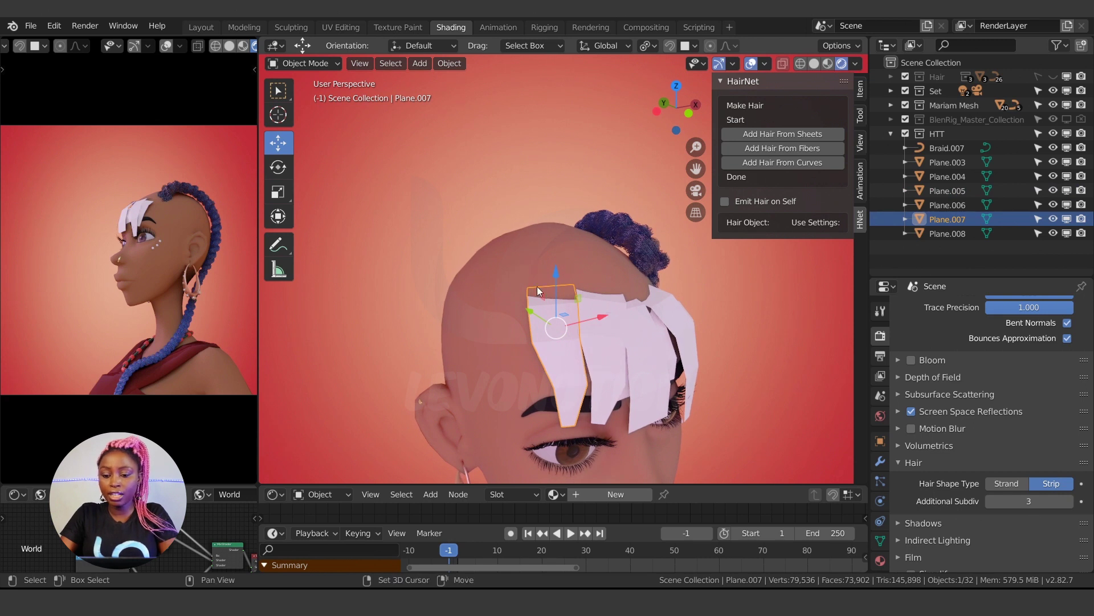
- Set the children display amount of the body's HNBraid.007 particle system to 30
click(647, 241)
click(881, 481)
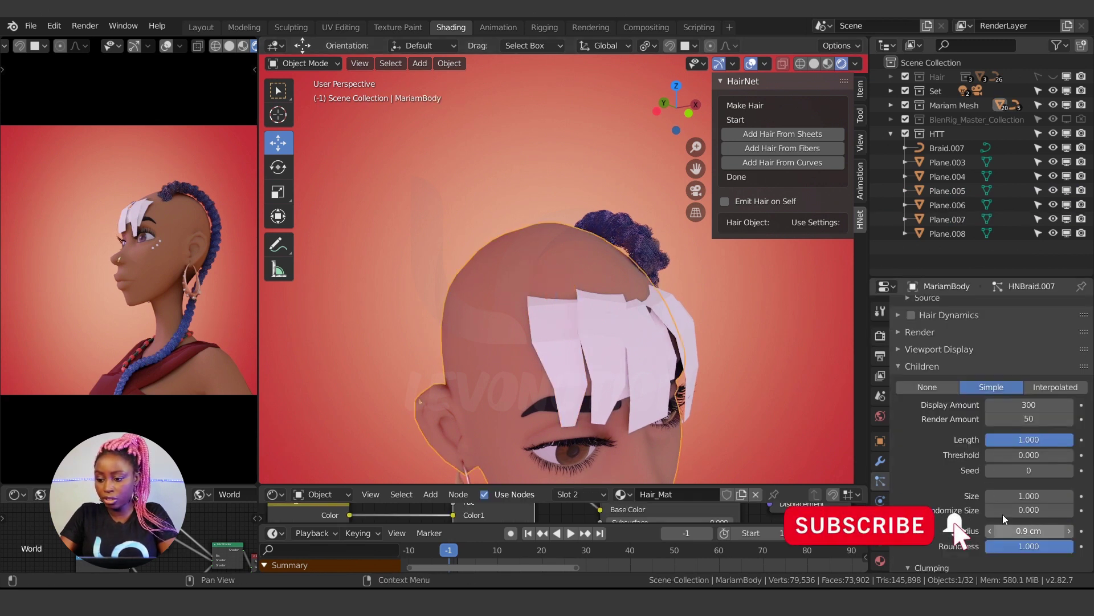
click(1032, 405)
text(3)
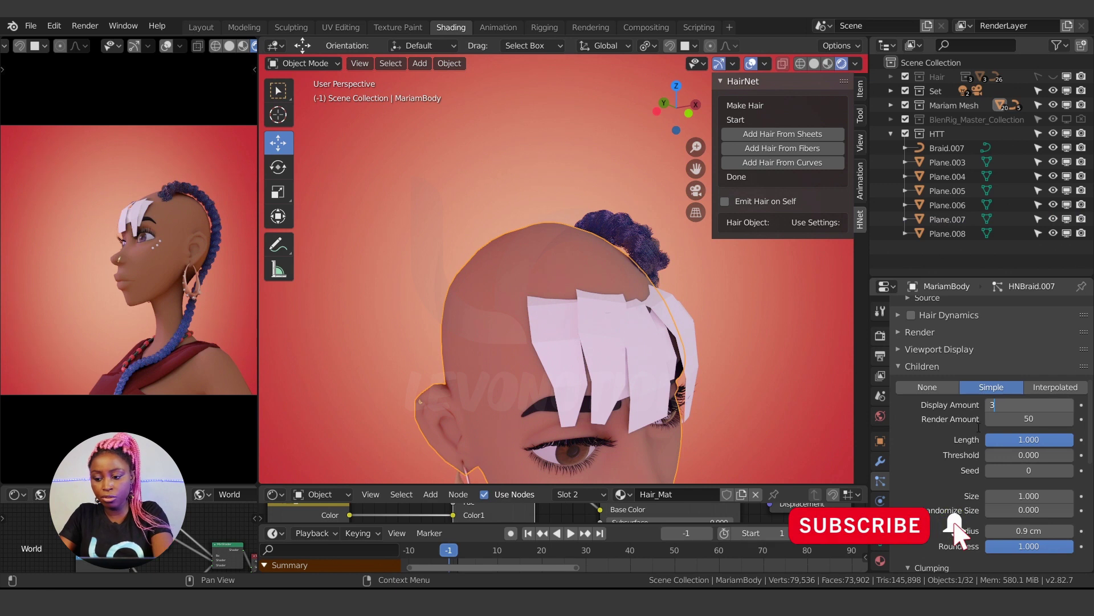
text(0)
key(Return)
- Try to add hair from sheets to the body mesh using Plane.007 as the source
middle_drag(590, 350, 478, 305)
click(559, 335)
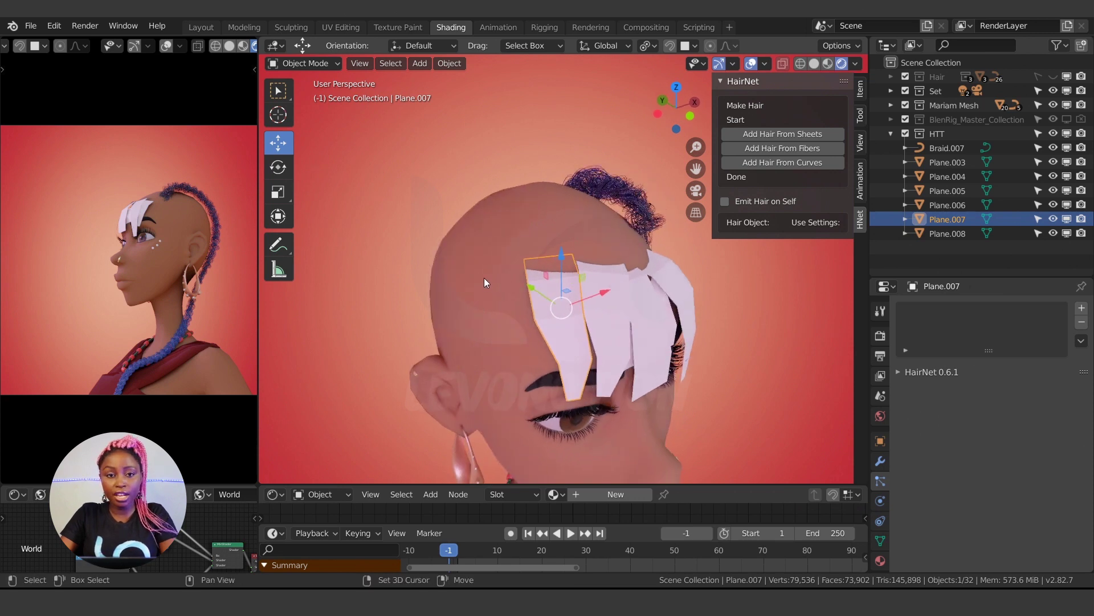
shift+click(473, 278)
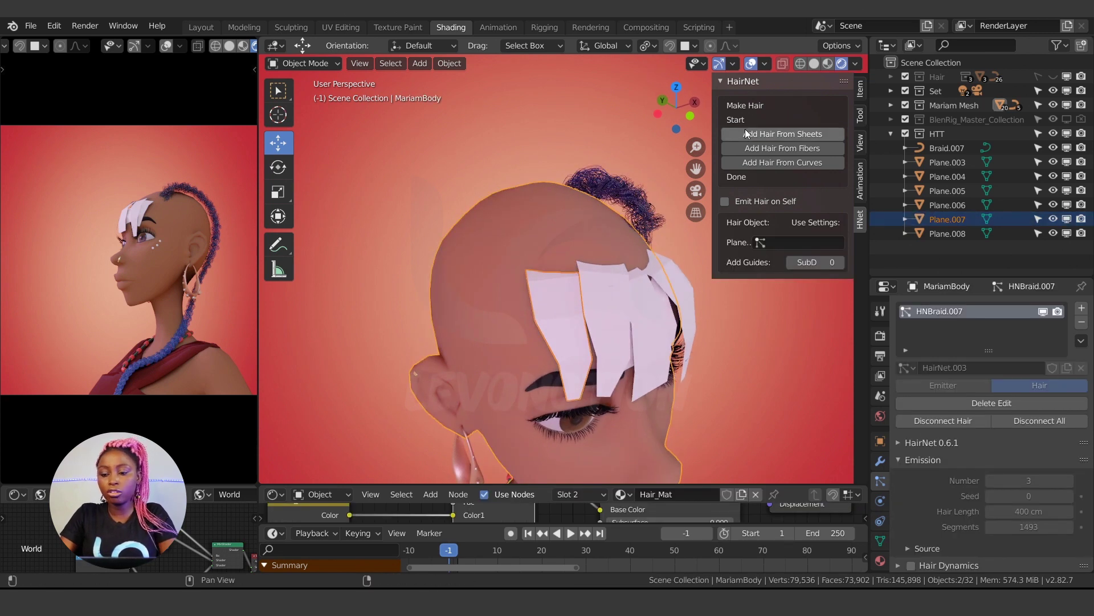
click(786, 133)
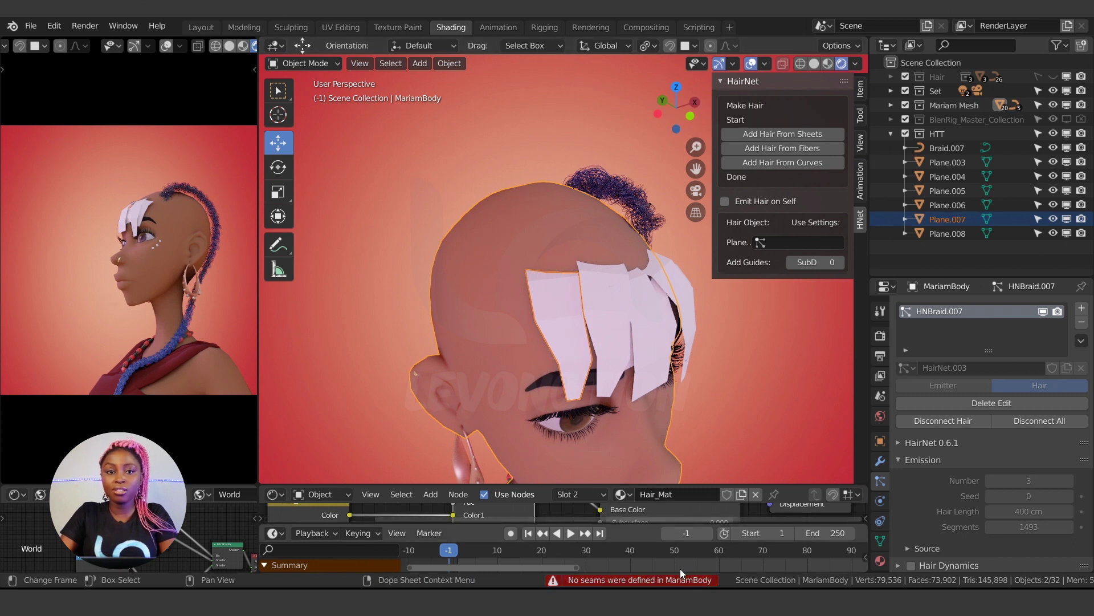
- Isolate Plane.007 in Edit Mode and mark the edge at its root end as a seam
click(539, 295)
middle_drag(518, 289, 509, 327)
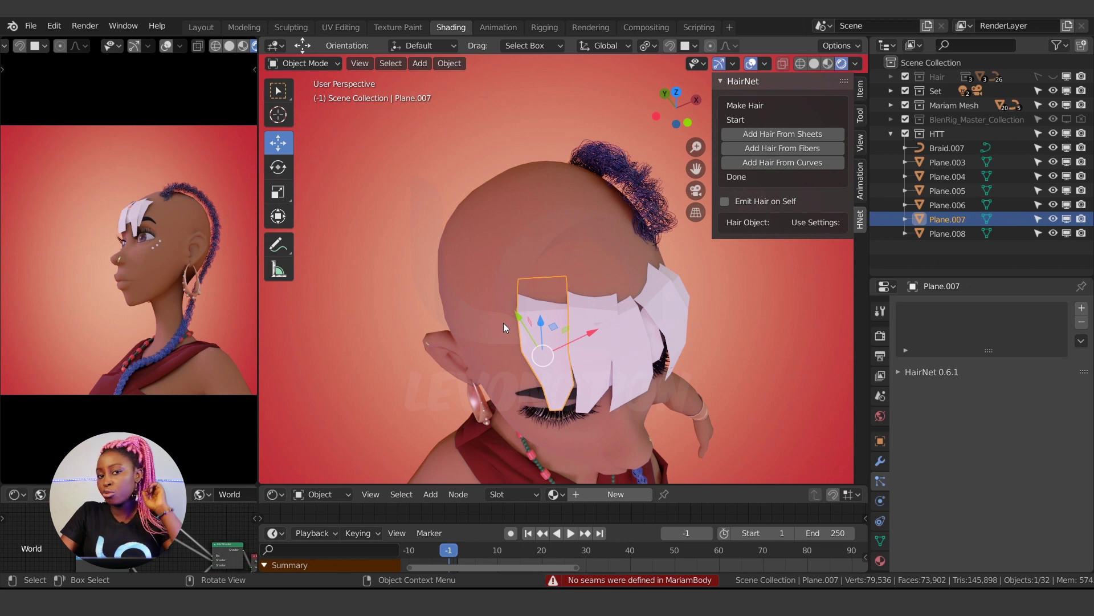
key(ctrl+Tab)
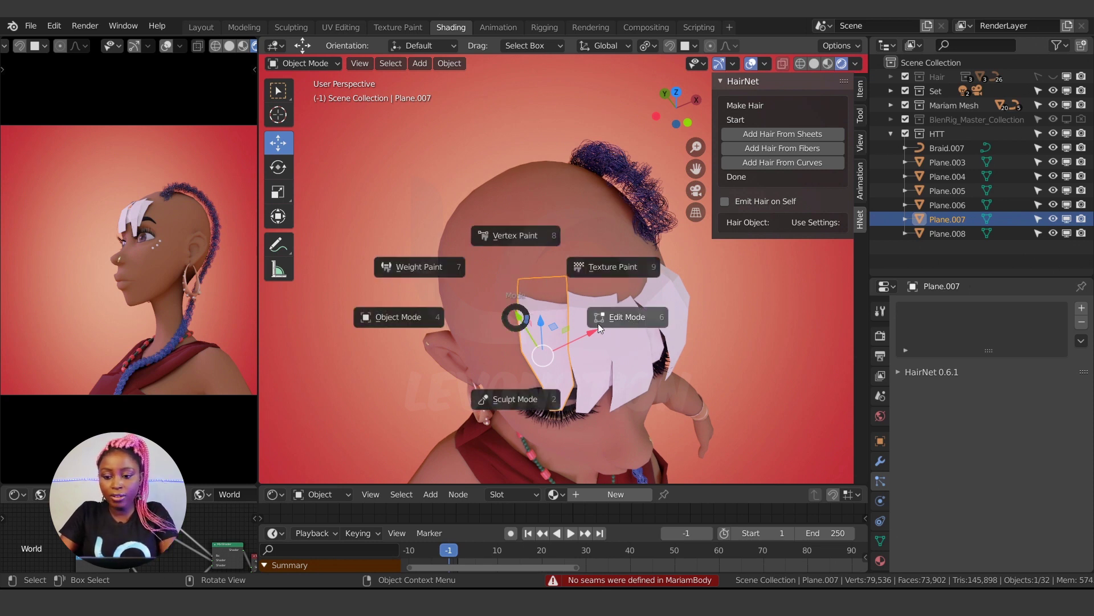
click(597, 323)
key(KP_Divide)
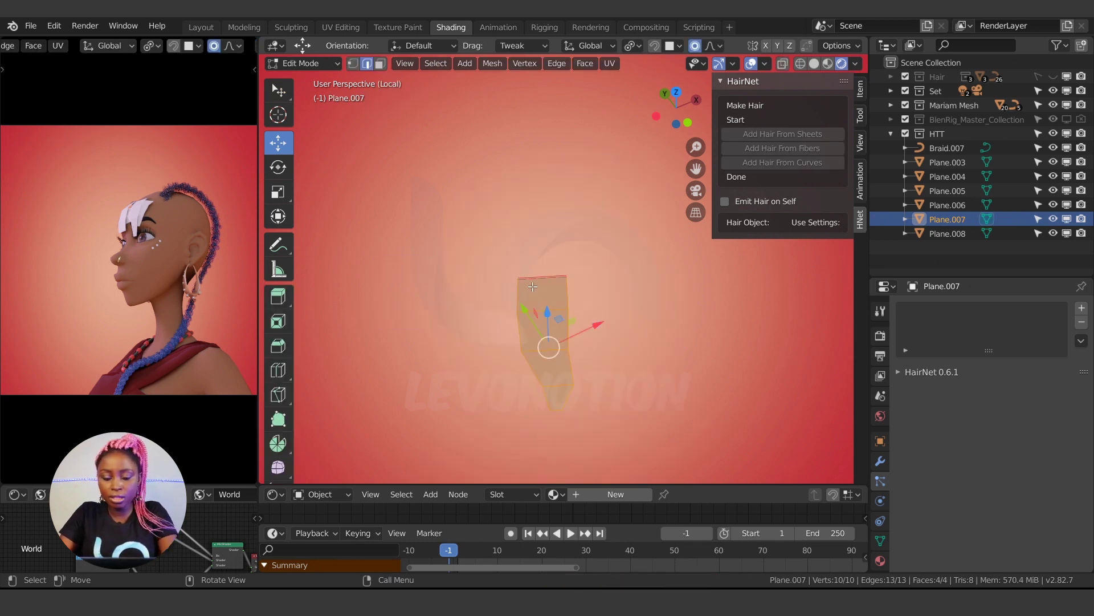
middle_drag(539, 307, 577, 317)
click(576, 312)
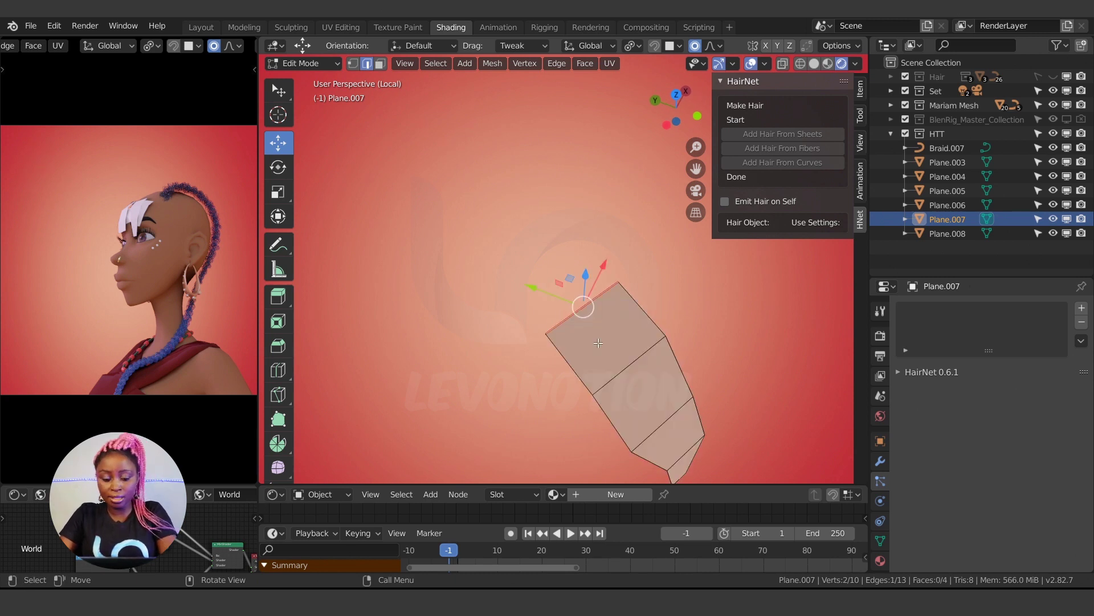
key(ctrl+e)
click(572, 344)
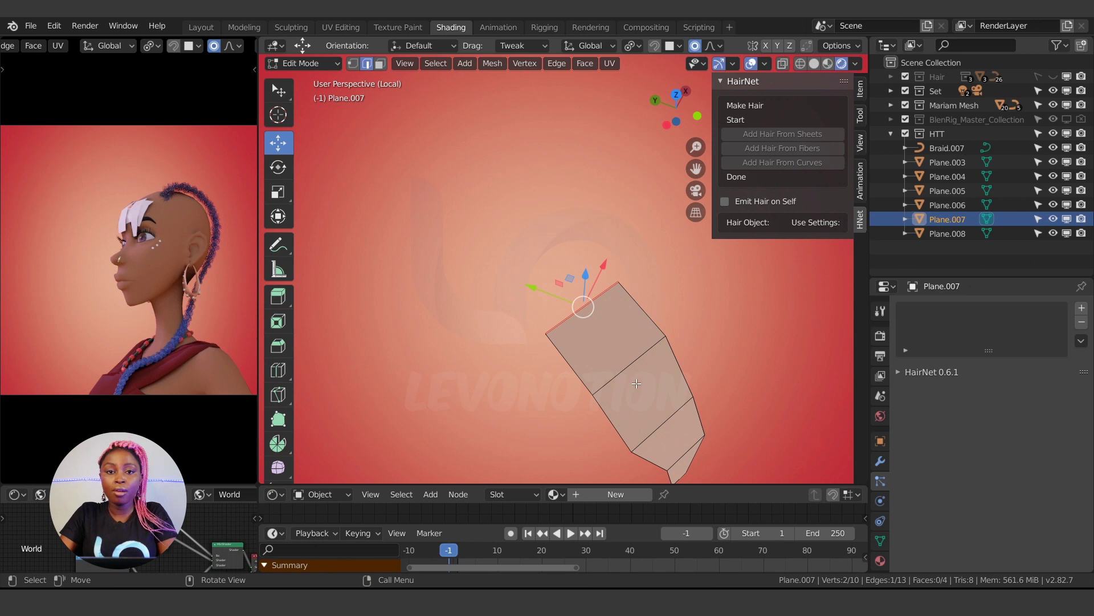
- Add one centred lengthwise loop cut to Plane.007, then exit the isolated view and return to Object Mode
middle_drag(593, 356, 561, 376)
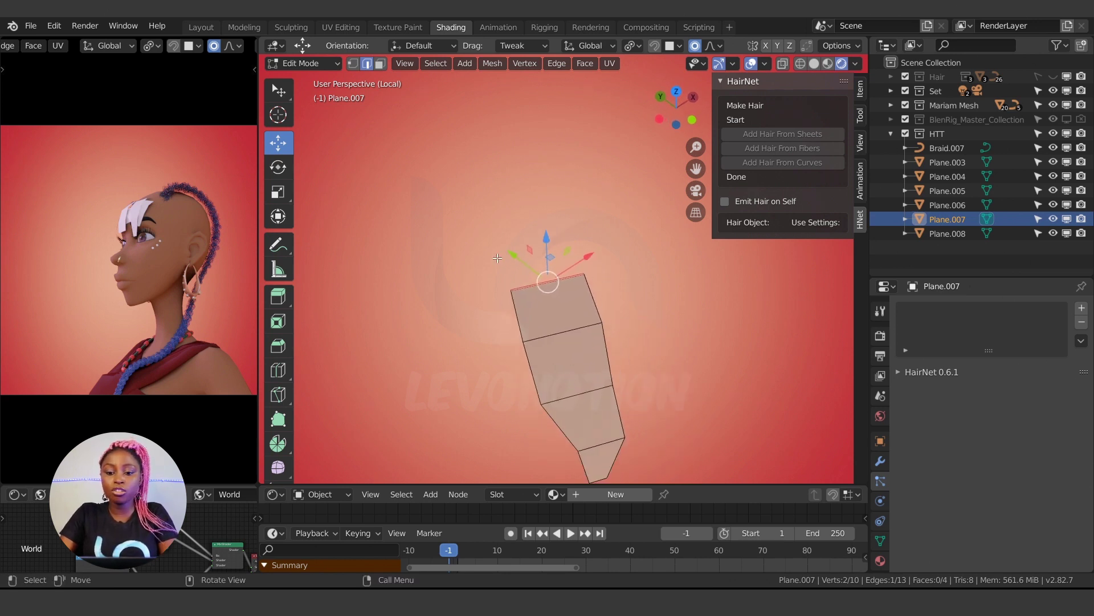
key(ctrl+r)
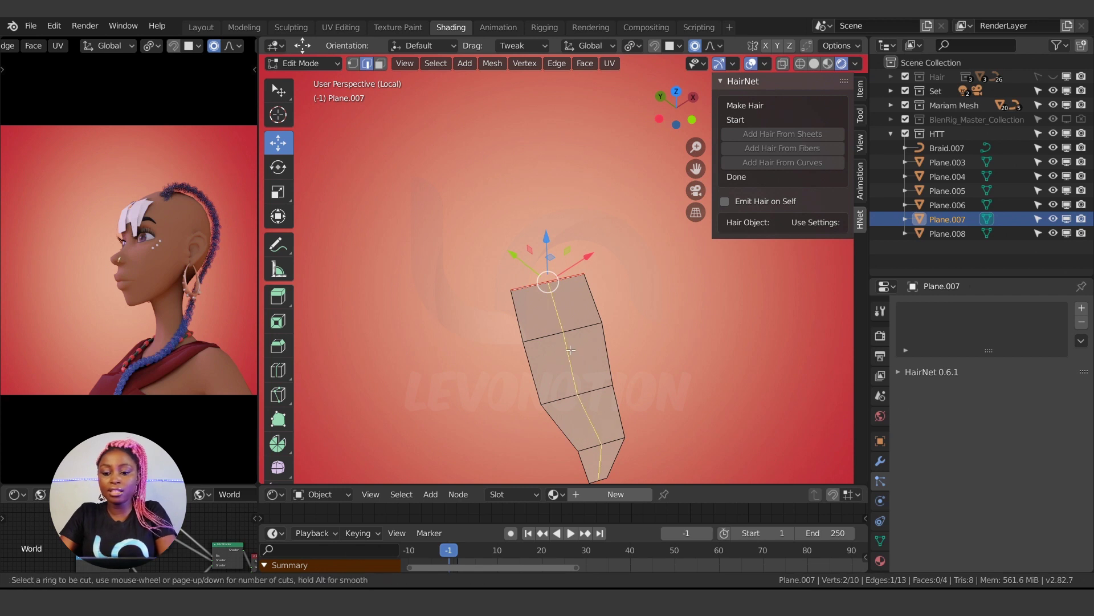
click(568, 350)
right_click(562, 351)
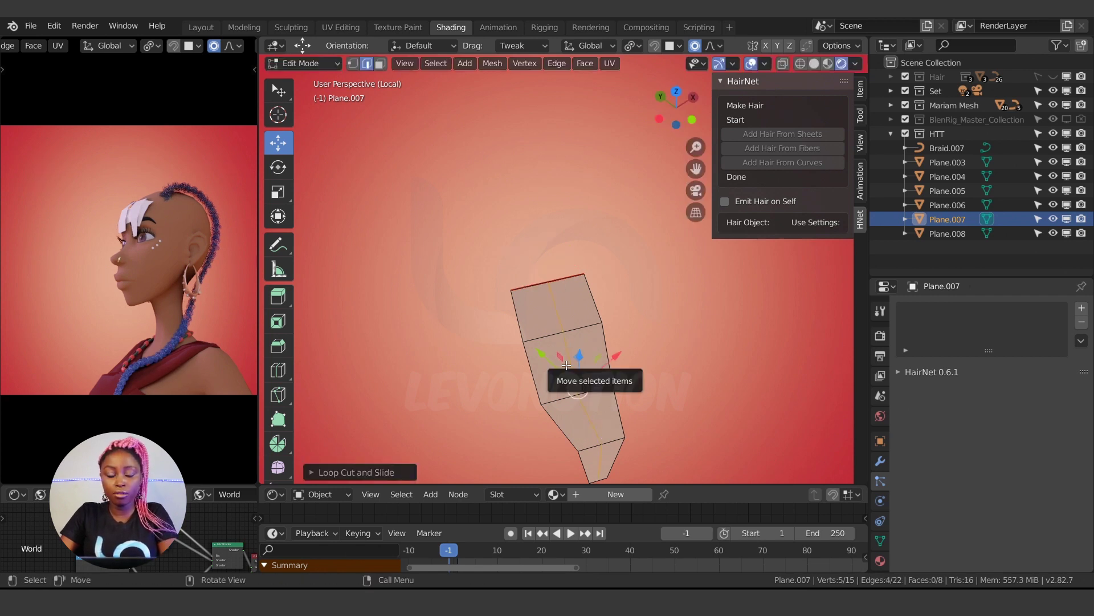
key(KP_Divide)
middle_drag(582, 343, 570, 331)
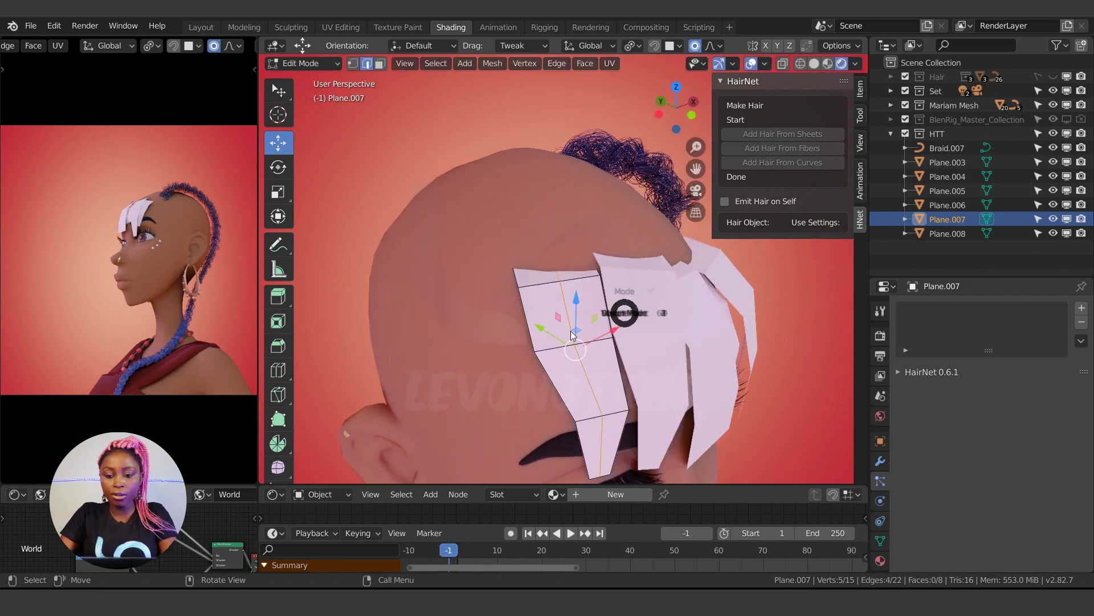
key(Tab)
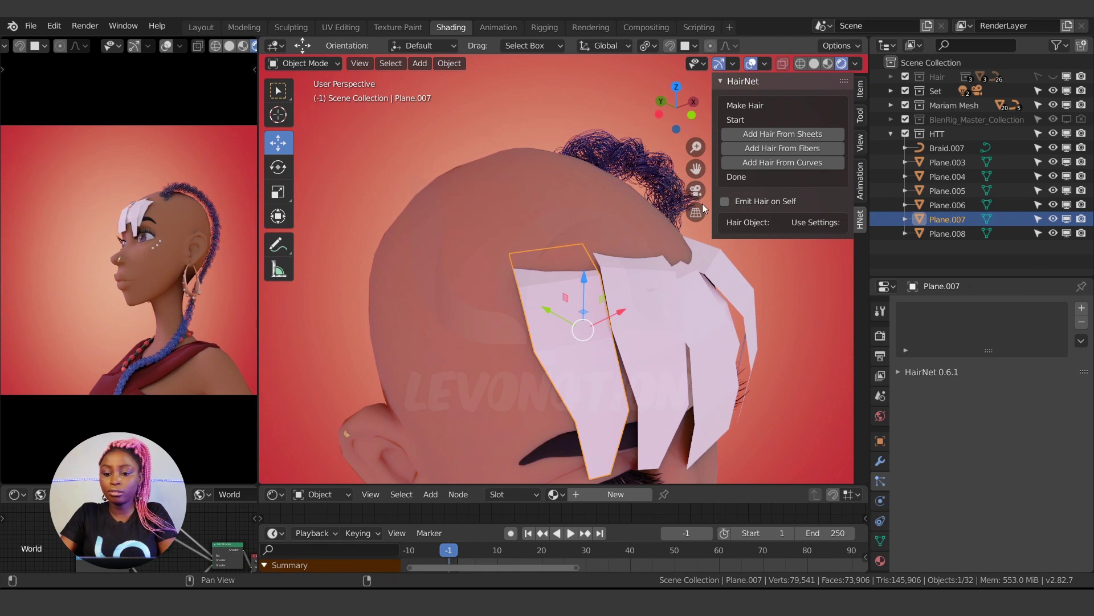
- Try generating hair from the Plane.007 sheet on the body mesh and inspect where the strands land around the character
shift+click(464, 248)
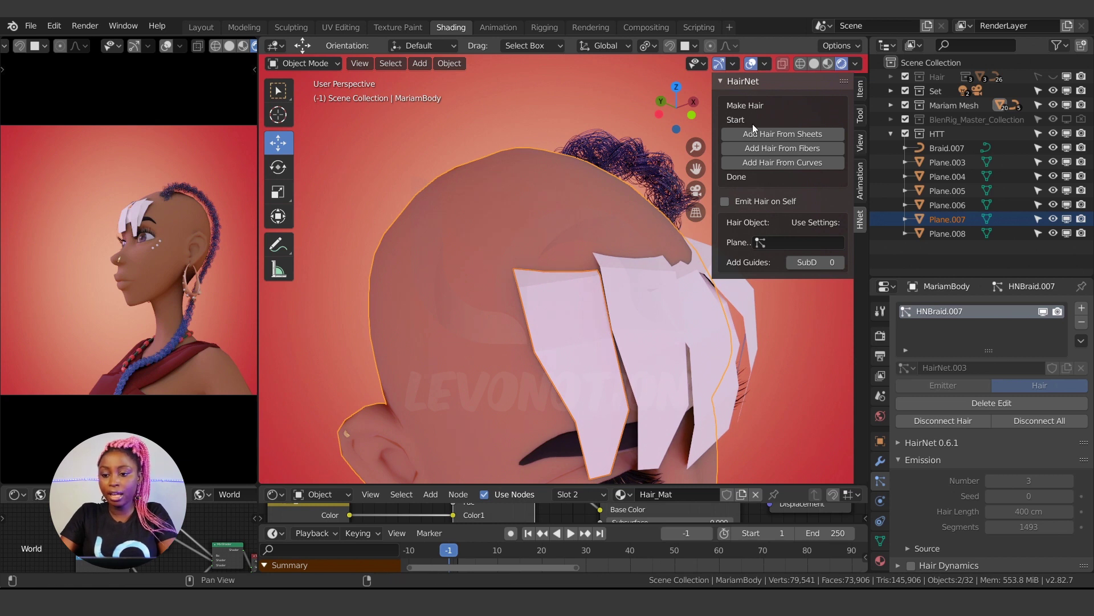
click(764, 136)
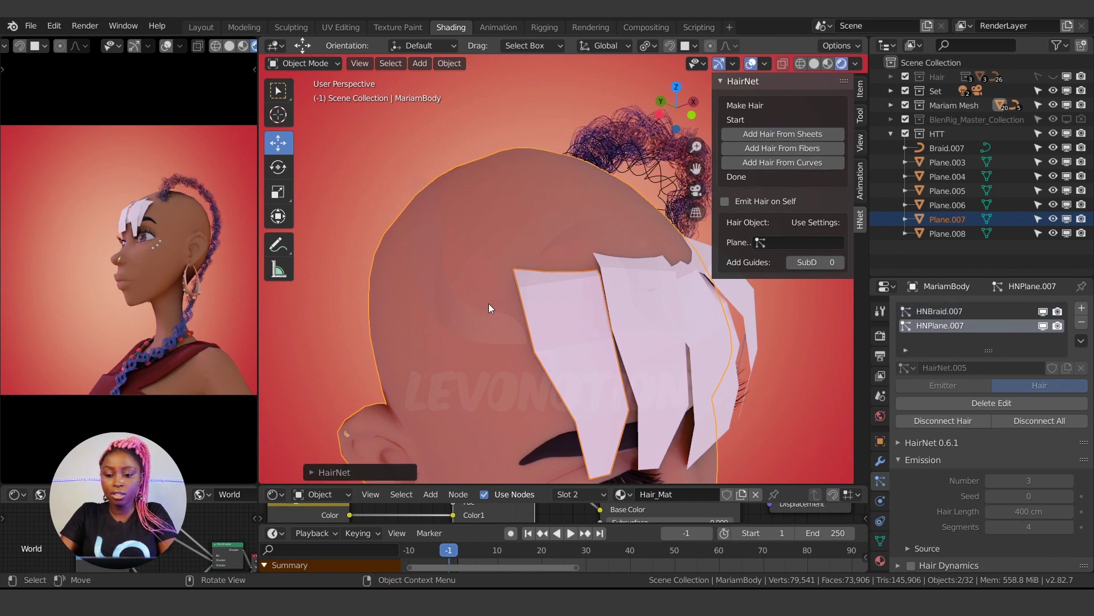
scroll(488, 303, down, 5)
middle_drag(488, 303, 557, 354)
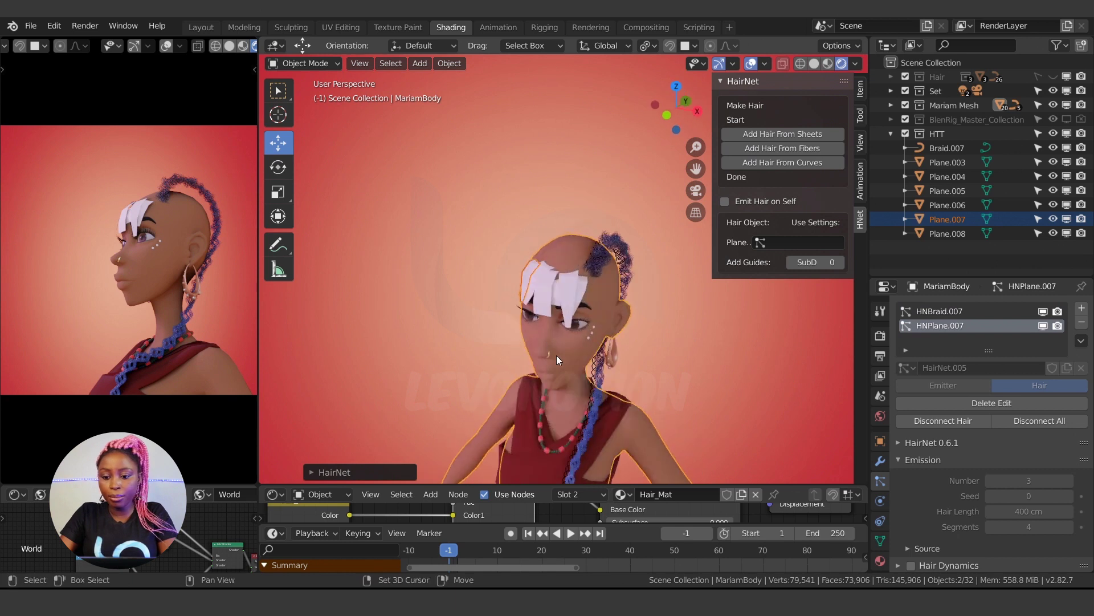
scroll(547, 217, down, 5)
middle_drag(485, 299, 669, 430)
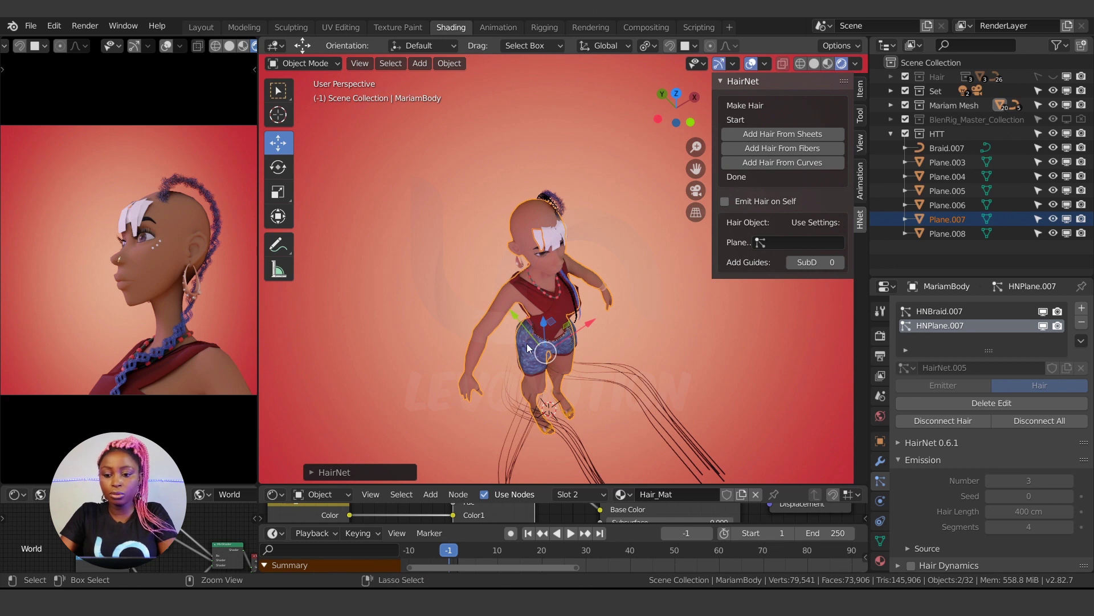
- Undo the sheet hair generation and the body selection so that only Plane.007 is selected
key(ctrl+z)
ctrl+middle_drag(531, 275, 449, 132)
key(ctrl+z)
- Apply all transforms to Plane.007 and check the plane against the head
middle_drag(491, 286, 473, 254)
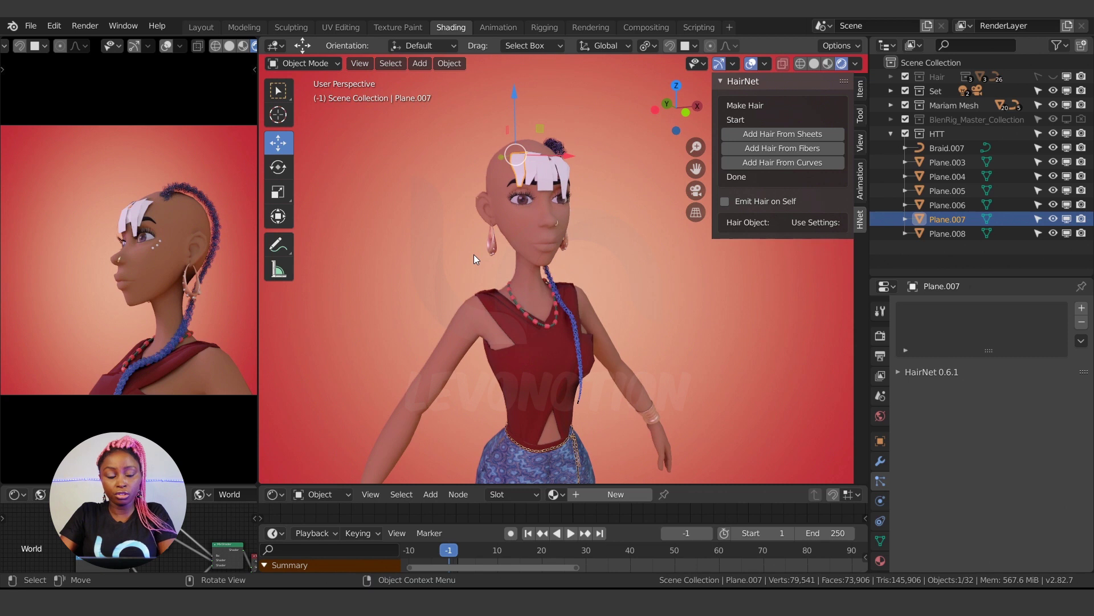
key(ctrl+a)
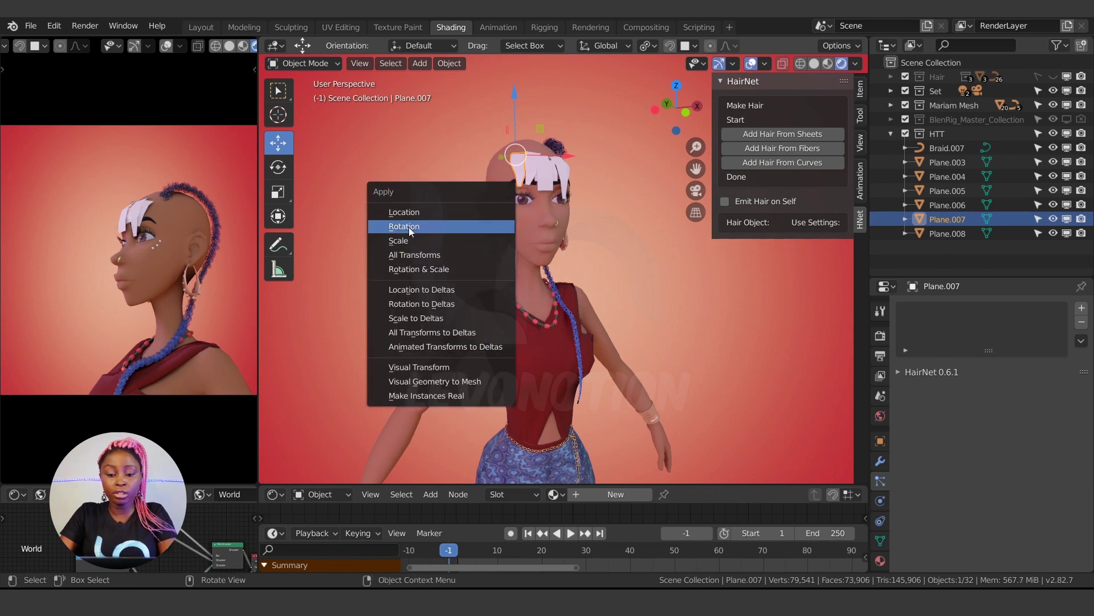
click(410, 258)
middle_drag(457, 176, 503, 163)
middle_drag(468, 224, 565, 320)
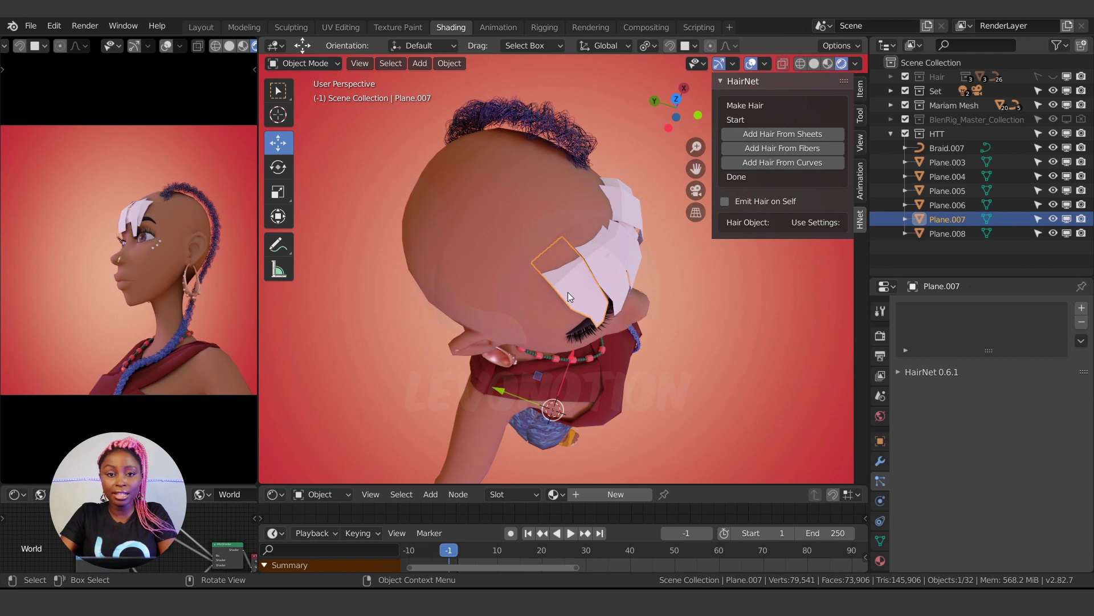
- Add the body mesh to the Plane.007 selection, generate hair from sheets, and inspect the strands on the head
shift+click(470, 257)
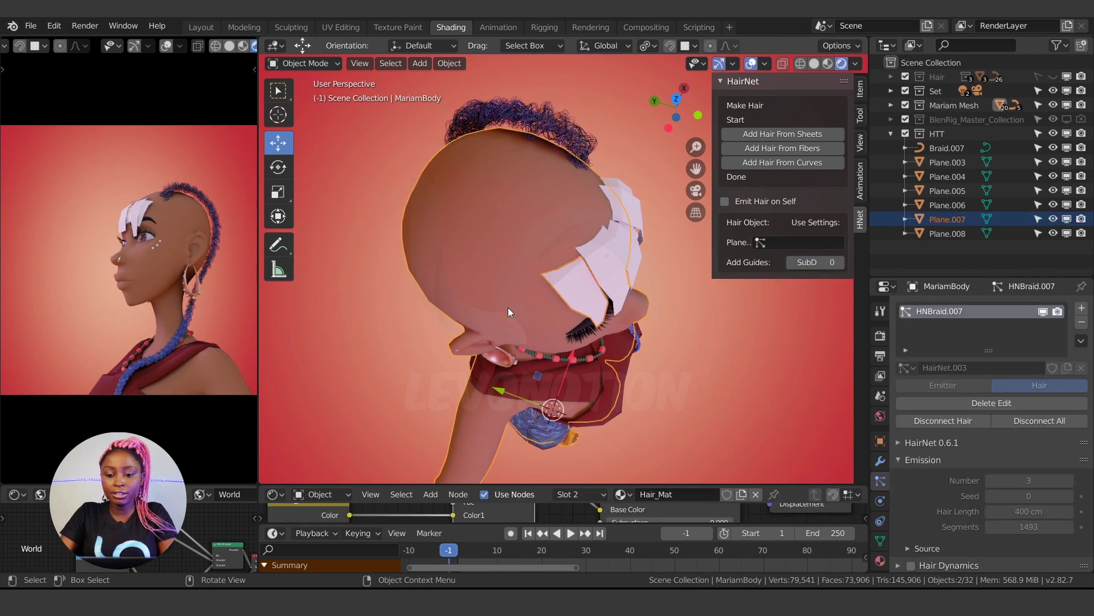
middle_drag(508, 307, 447, 176)
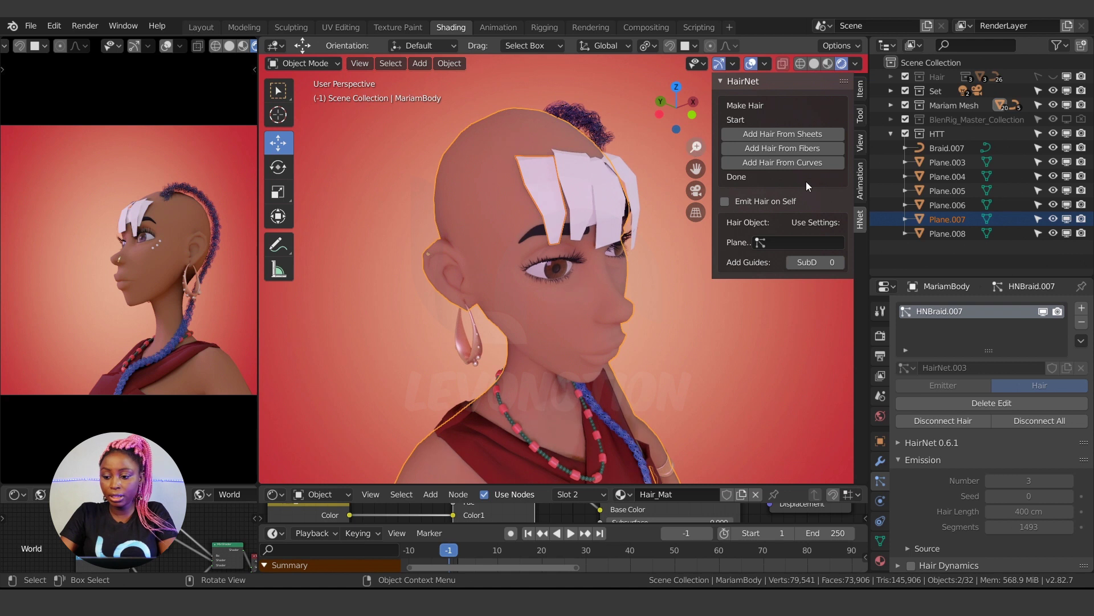
click(774, 133)
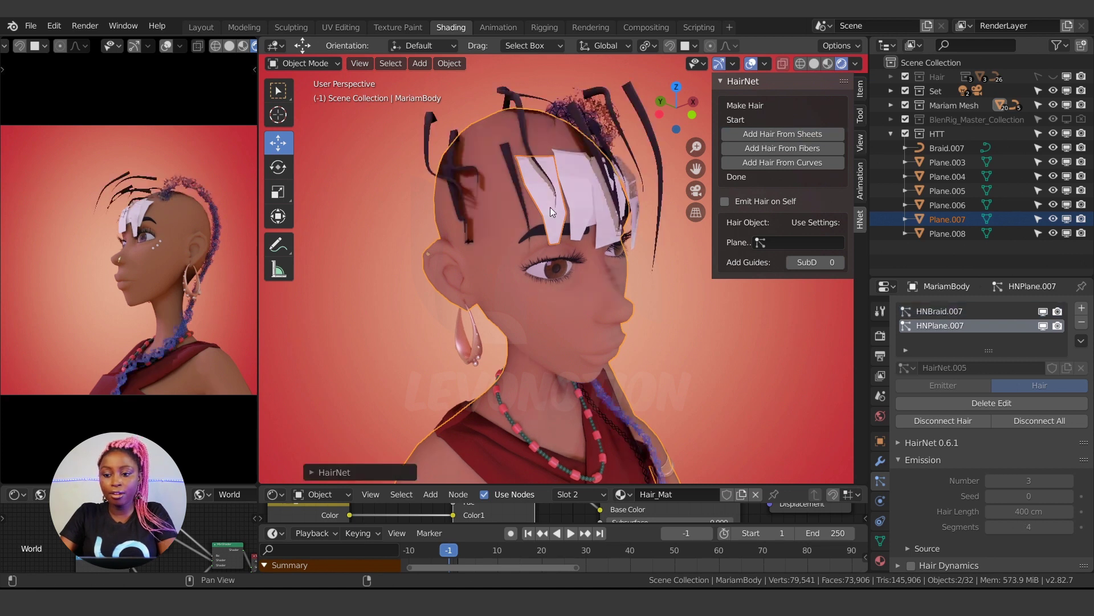
middle_drag(494, 155, 488, 173)
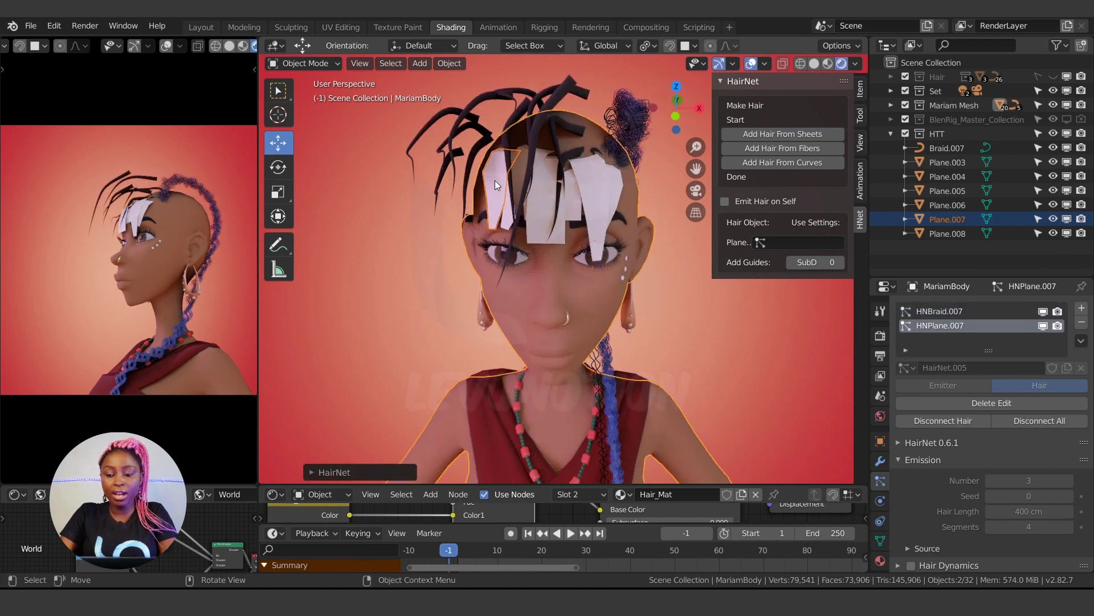
- Set the HNPlane.007 children radius to 0.5 cm and the display amount to 38
scroll(967, 460, down, 10)
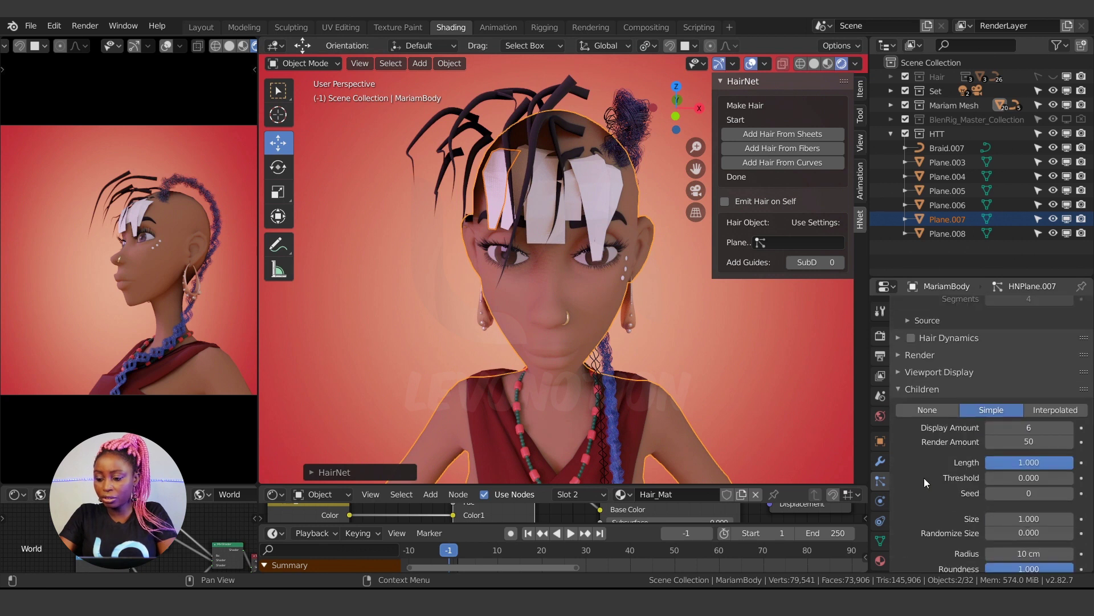
drag(1029, 485, 981, 485)
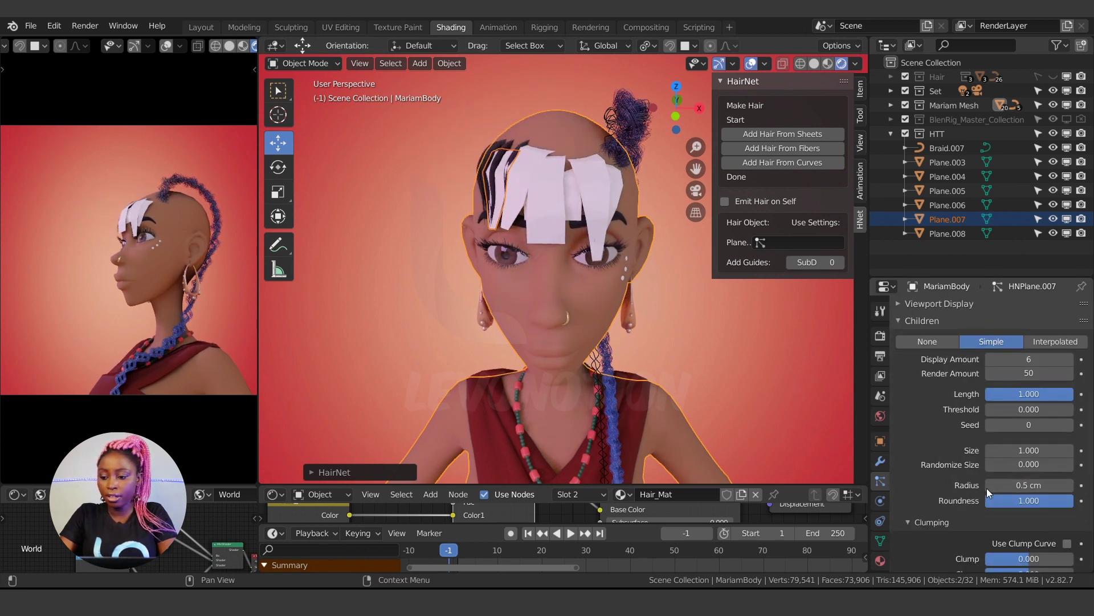
drag(1029, 359, 1055, 359)
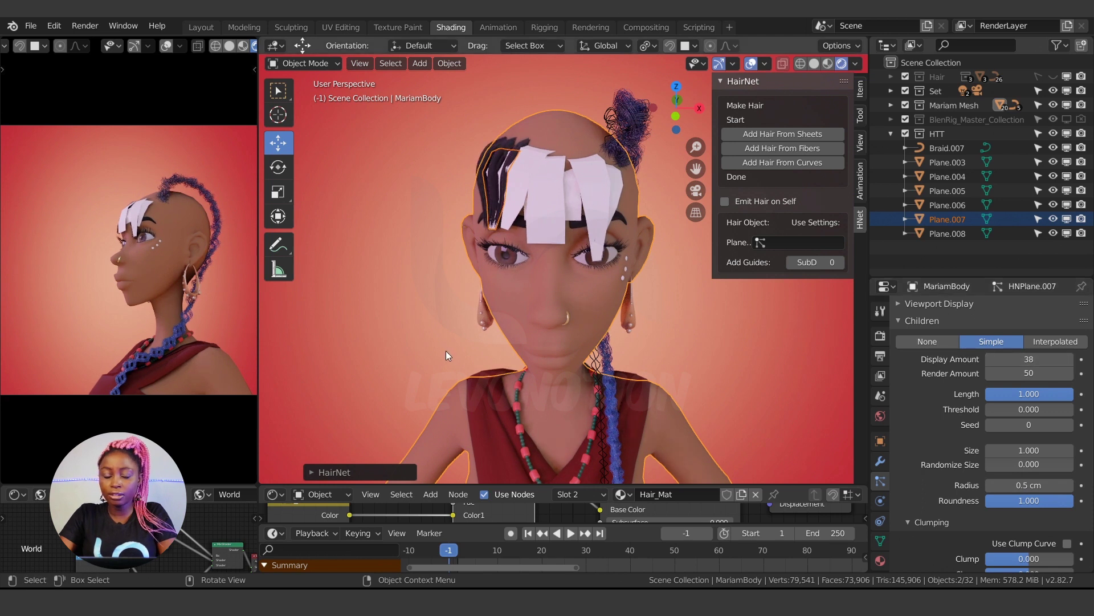
- Set the HNPlane.007 hair shape's root diameter to 20 cm and its tip to 10 cm
middle_drag(513, 342, 592, 350)
scroll(956, 552, down, 5)
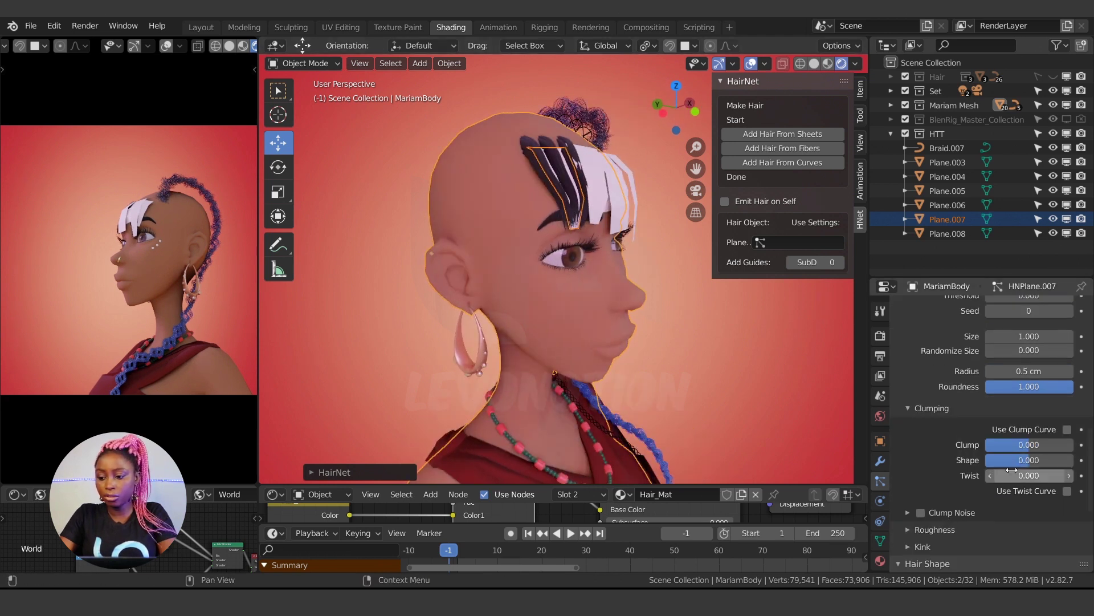
scroll(997, 488, down, 4)
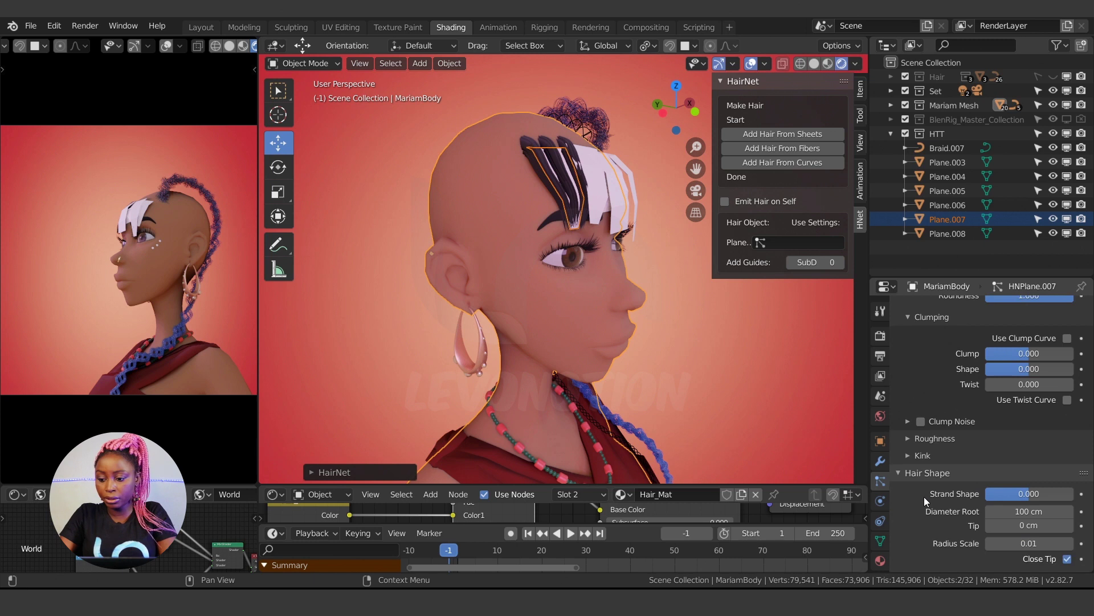
click(1018, 511)
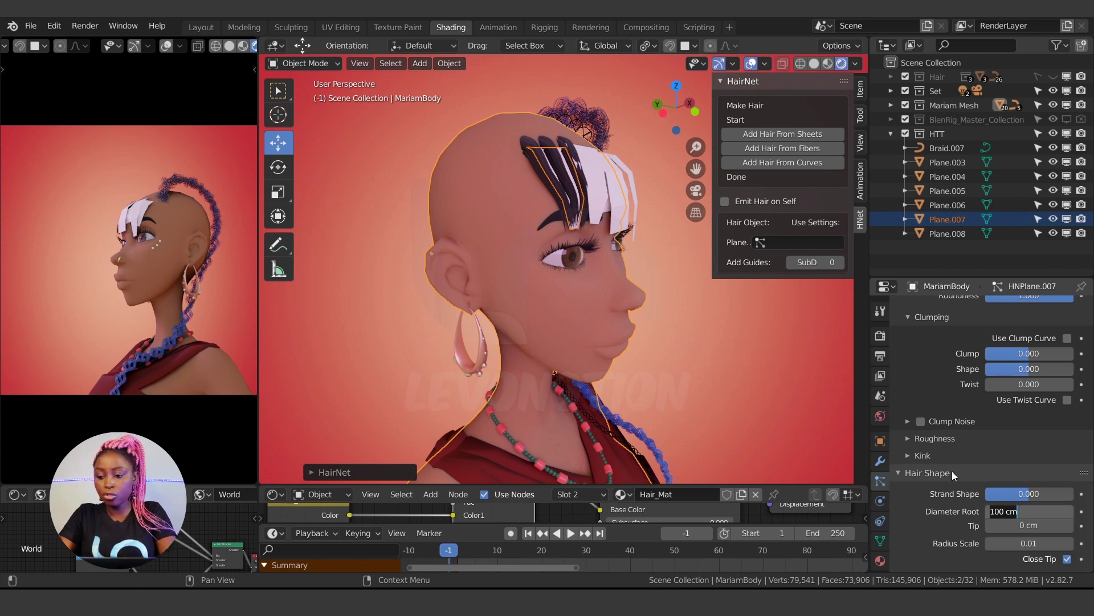
key(Return)
scroll(984, 491, up, 12)
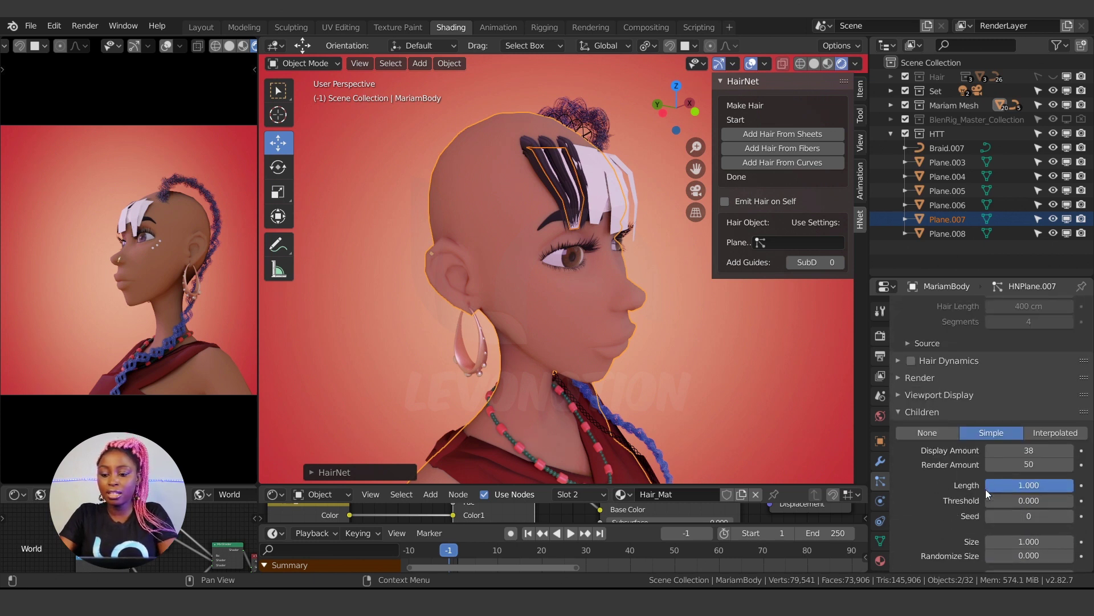
scroll(981, 501, up, 5)
scroll(975, 518, down, 3)
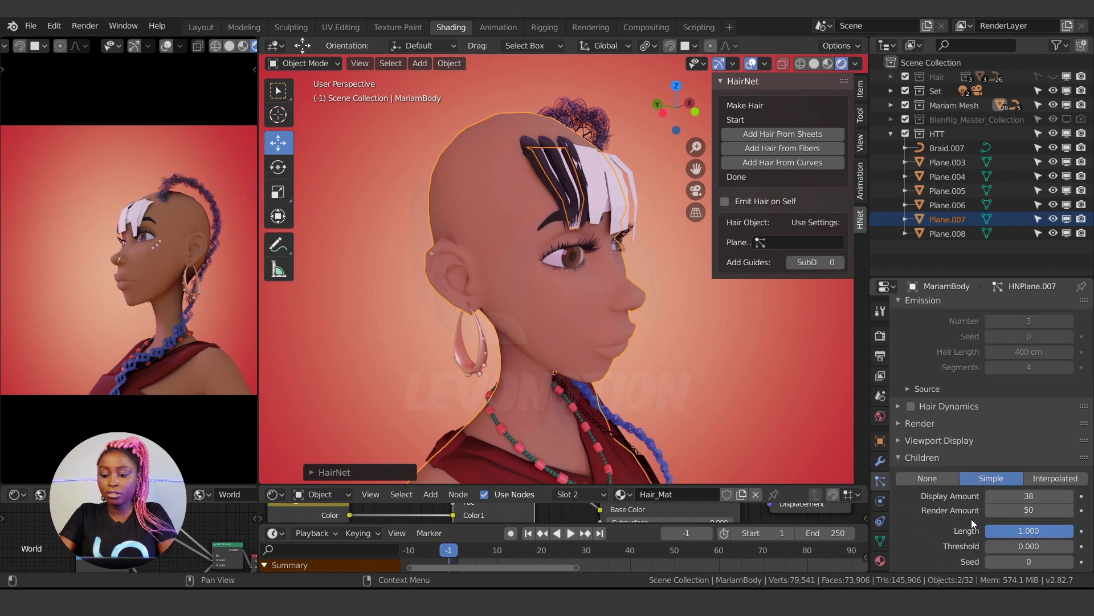
scroll(971, 519, down, 15)
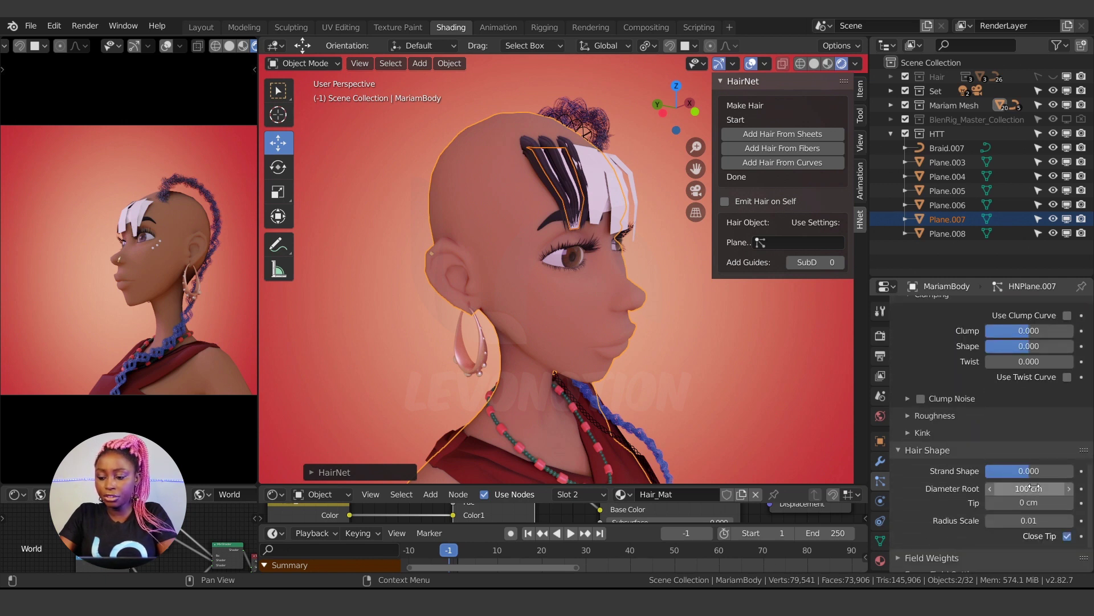
click(1033, 487)
text(20)
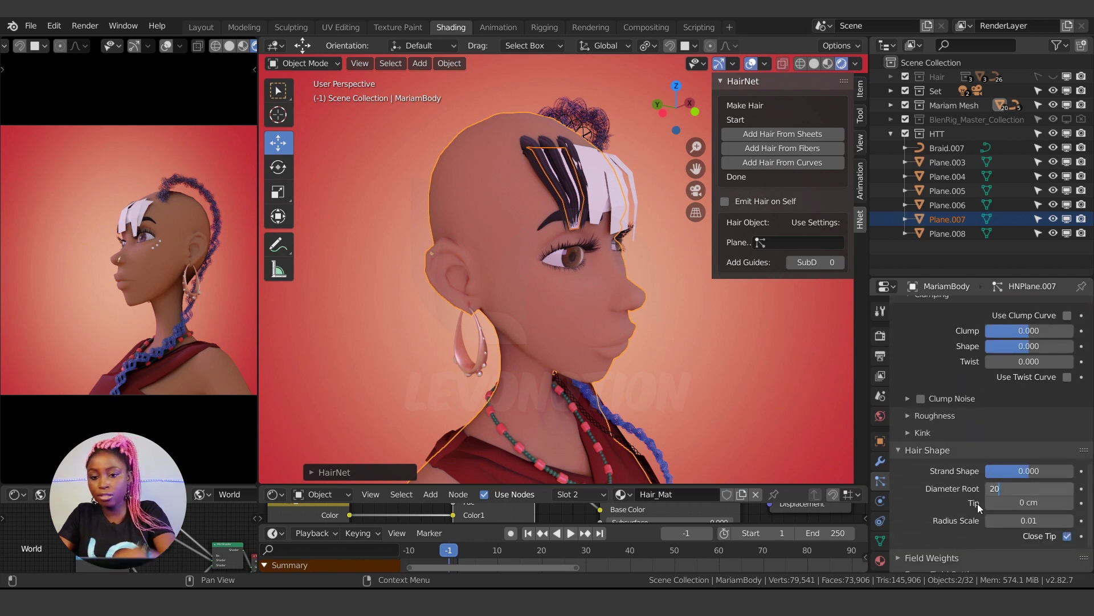
key(Tab)
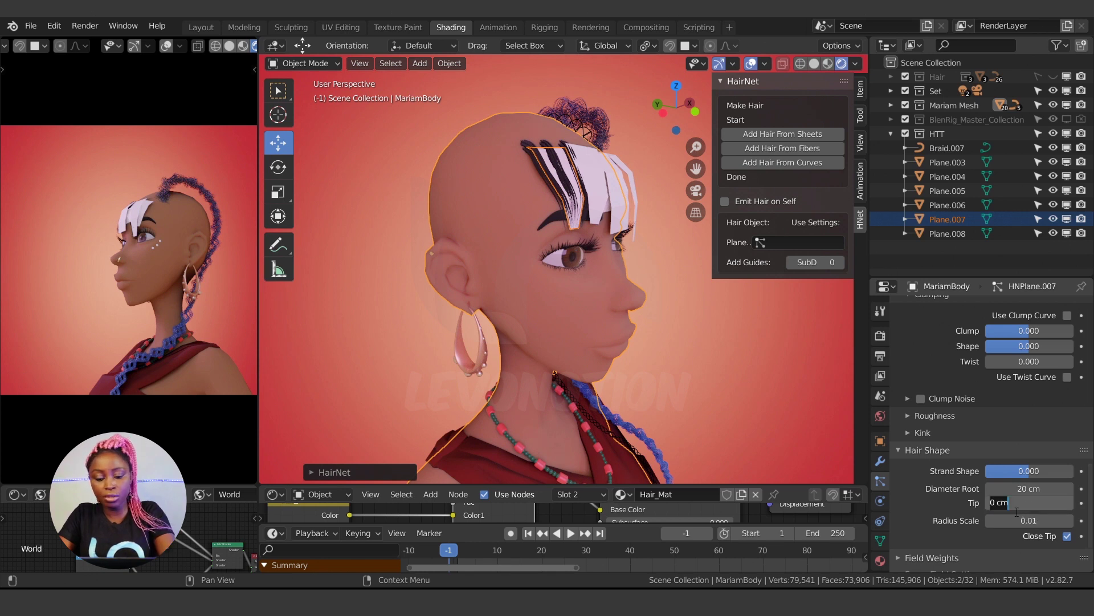
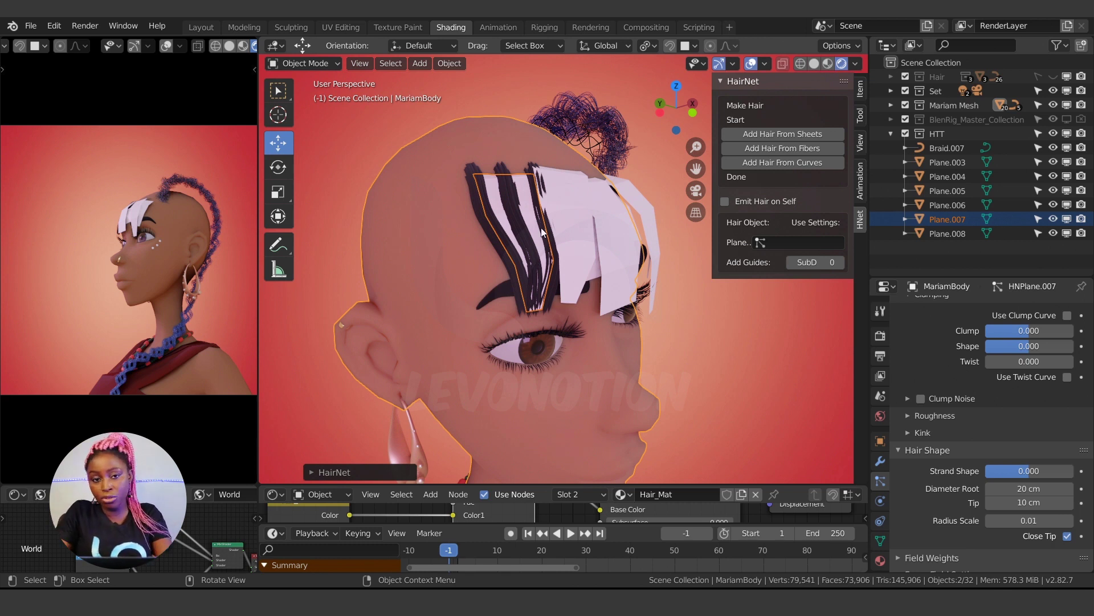
- Remove the HNPlane.007 particle system from the body mesh
scroll(948, 366, up, 15)
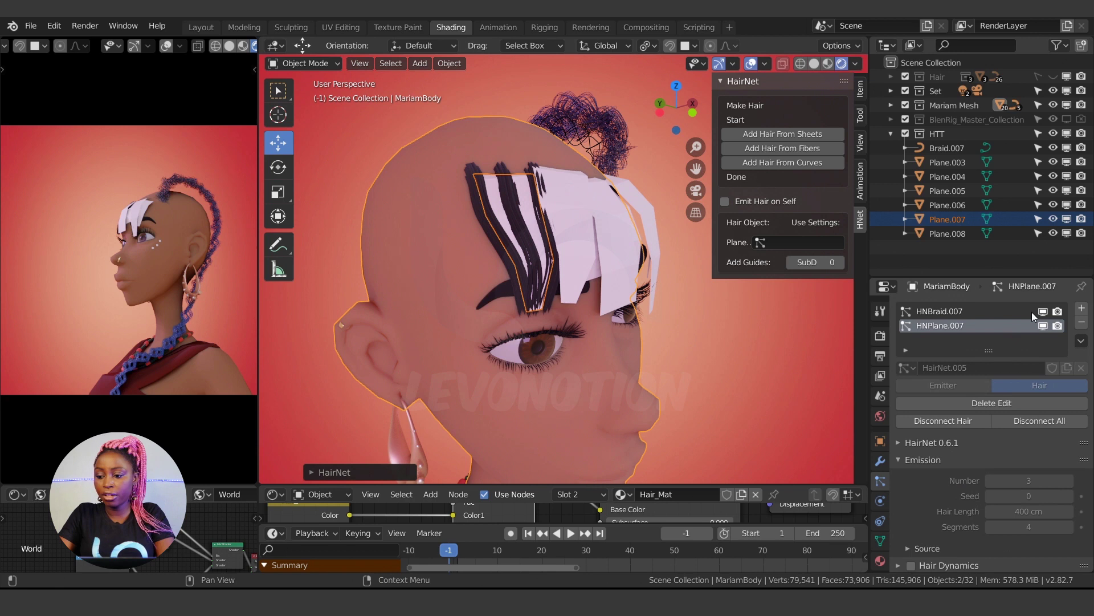
click(1082, 322)
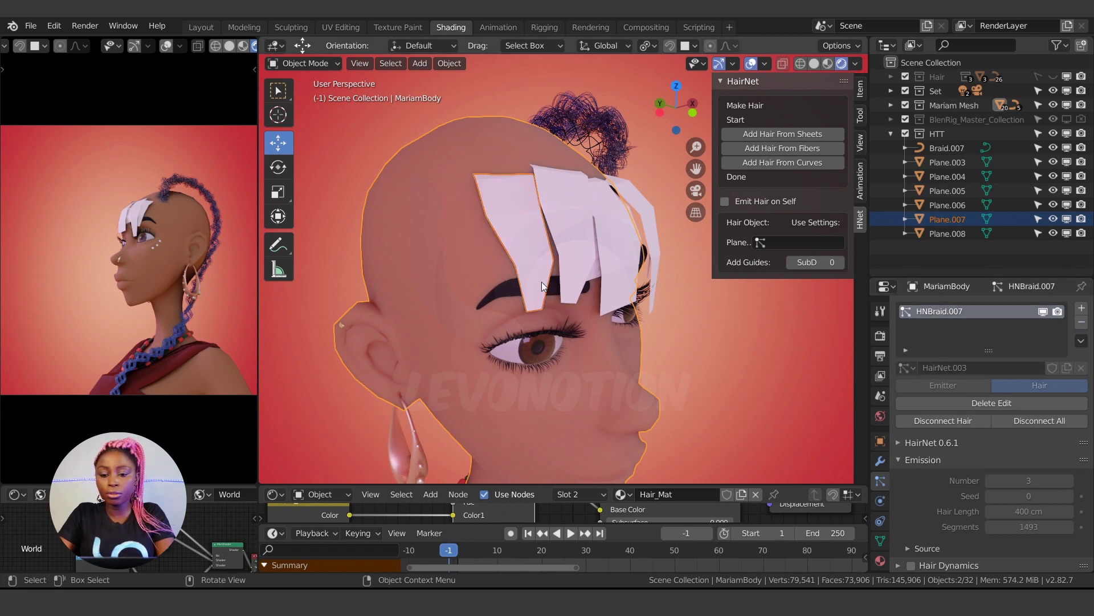
- Select all six fringe planes, Plane.003 to Plane.008, ending with Plane.008, and join them into one object
click(520, 237)
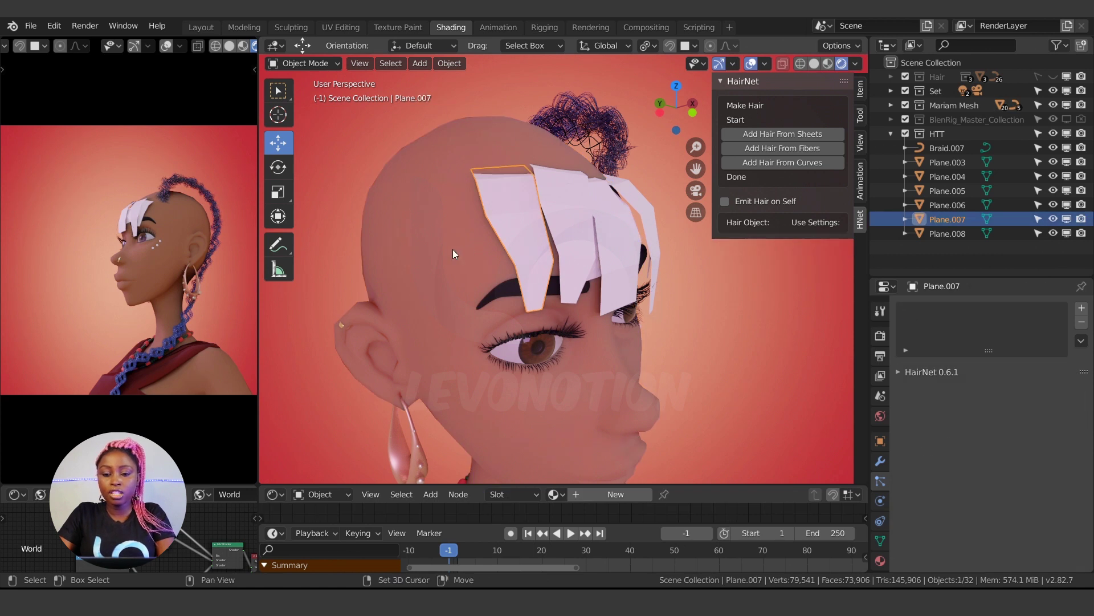
middle_drag(619, 251, 498, 284)
shift+click(499, 322)
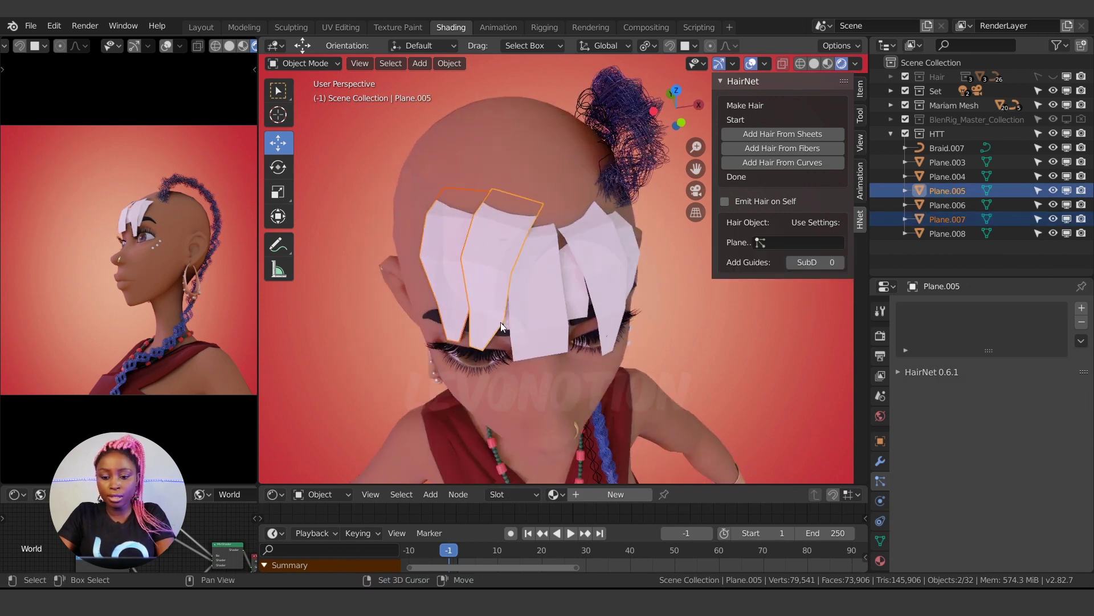
shift+click(522, 329)
shift+click(605, 295)
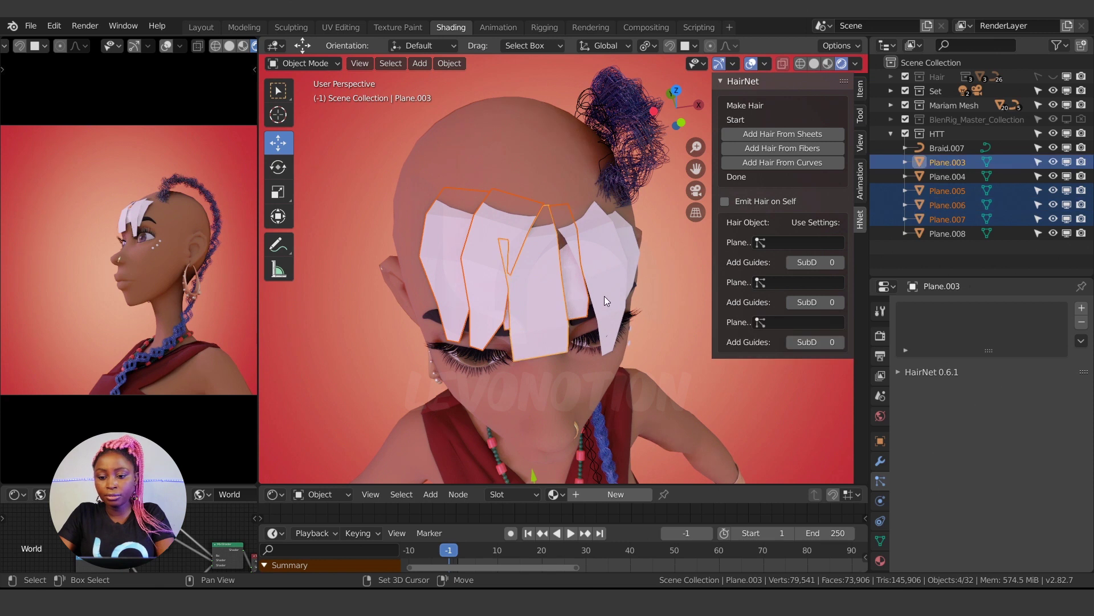
shift+click(605, 294)
middle_drag(606, 294, 596, 262)
shift+click(532, 270)
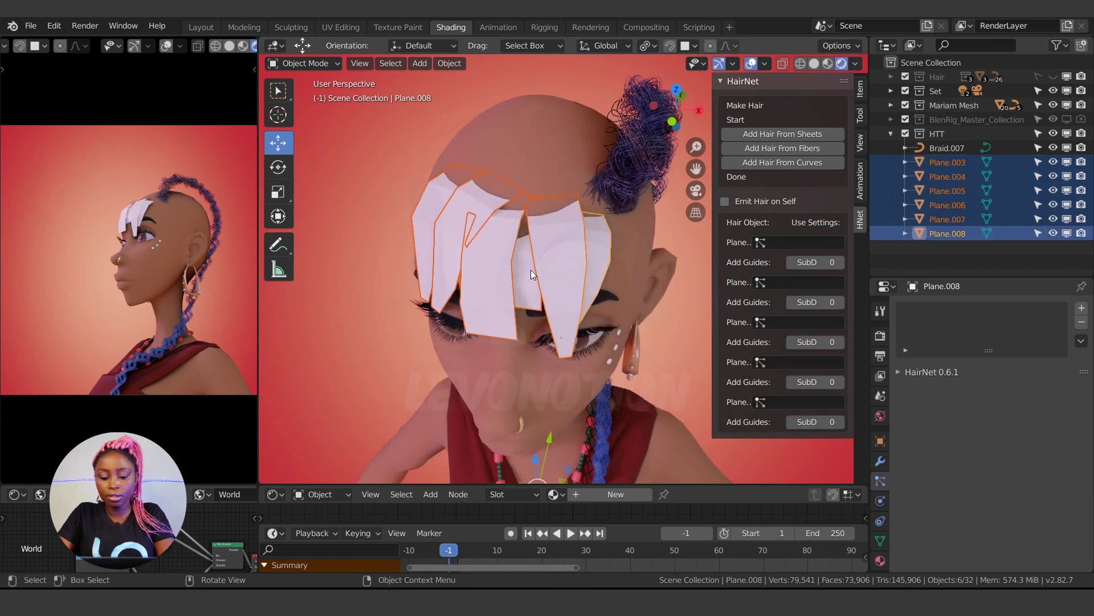
key(ctrl+j)
- Isolate the joined Plane.008, mark the outer side edges of its unseamed strip as a seam, and return to Object Mode in the full scene
key(KP_Divide)
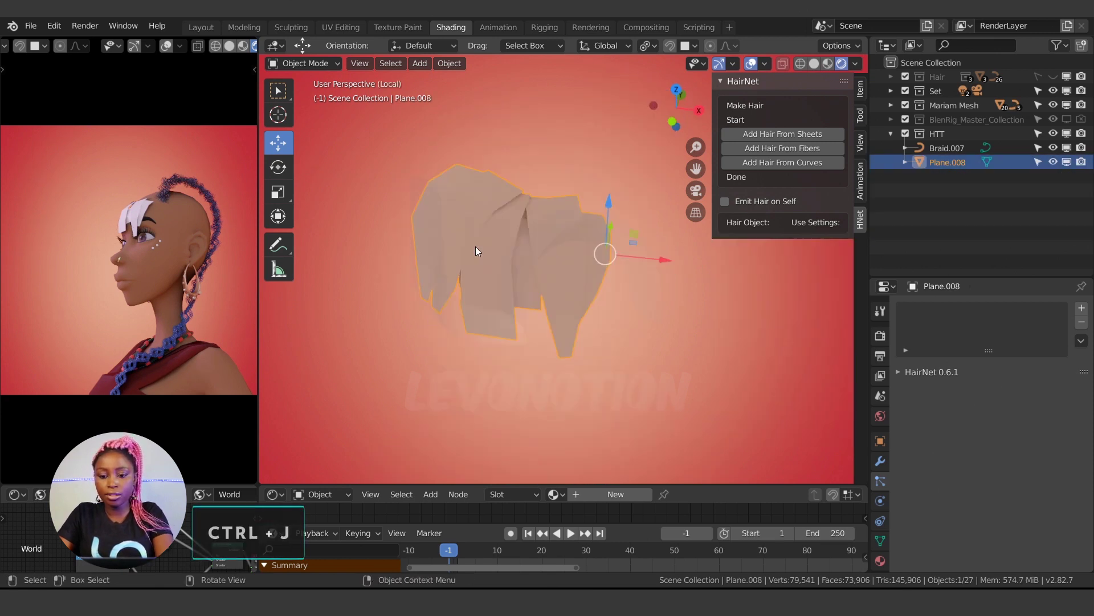
middle_drag(476, 247, 413, 261)
key(ctrl+Tab)
click(548, 252)
scroll(547, 252, up, 2)
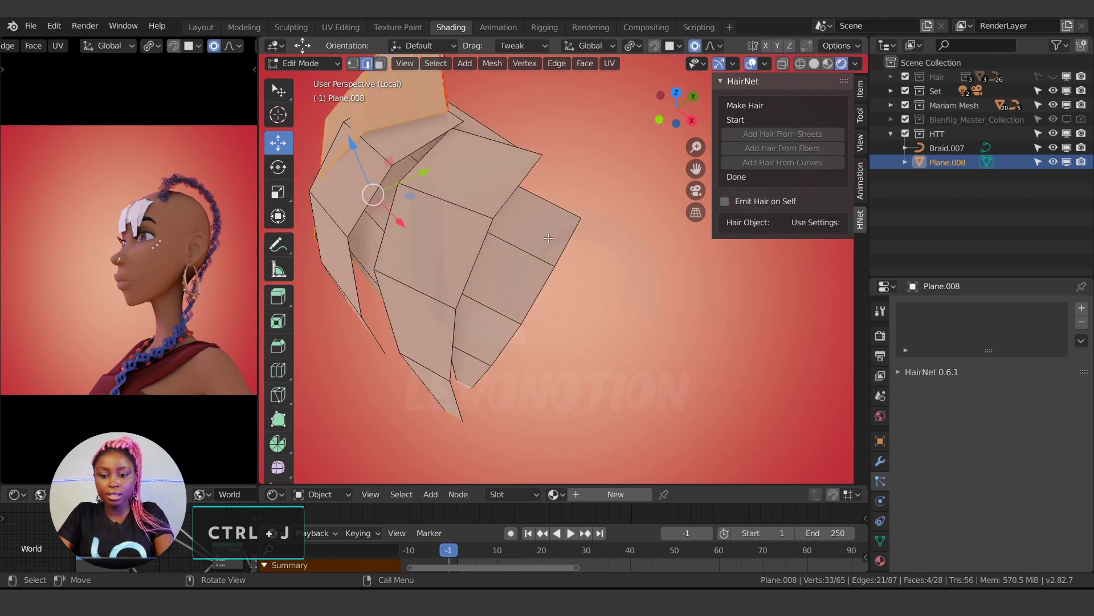
click(541, 188)
middle_drag(541, 189, 483, 266)
shift+click(482, 265)
shift+click(492, 217)
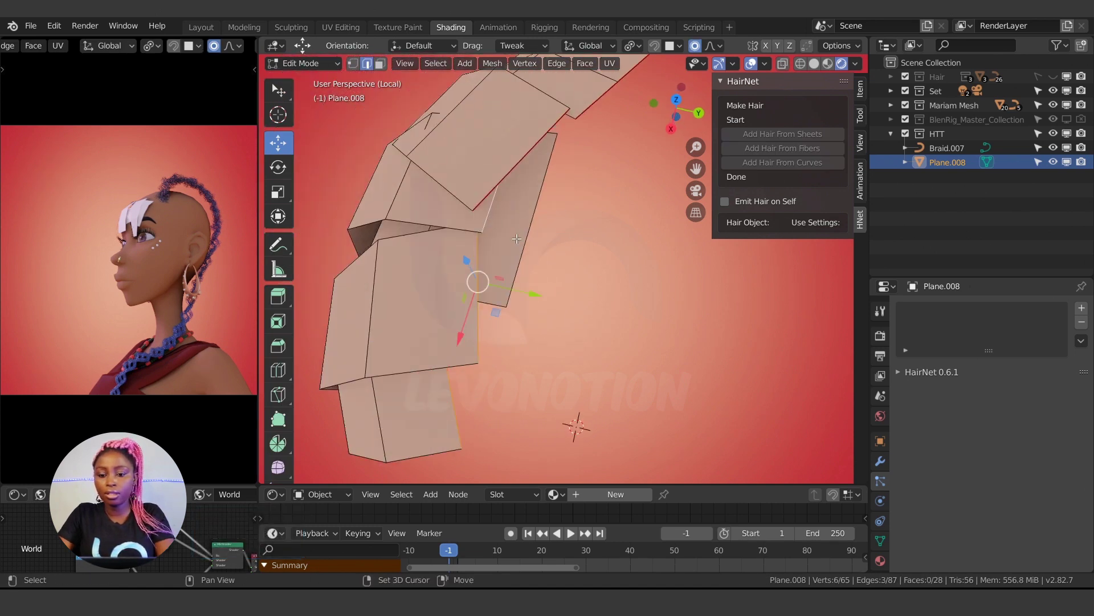
shift+click(516, 240)
scroll(531, 259, down, 3)
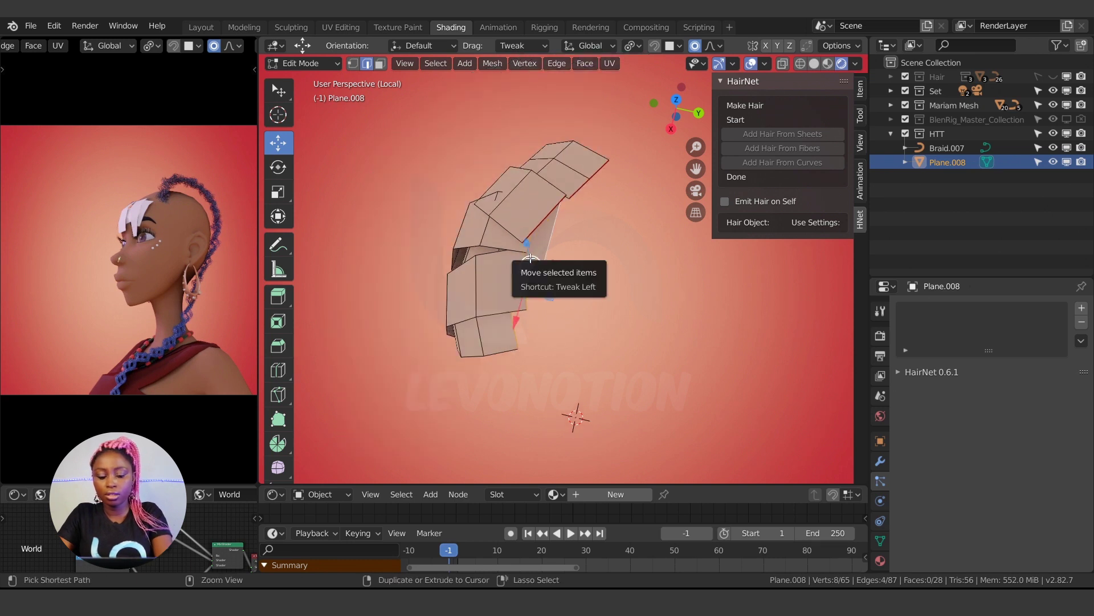
key(ctrl+e)
click(530, 257)
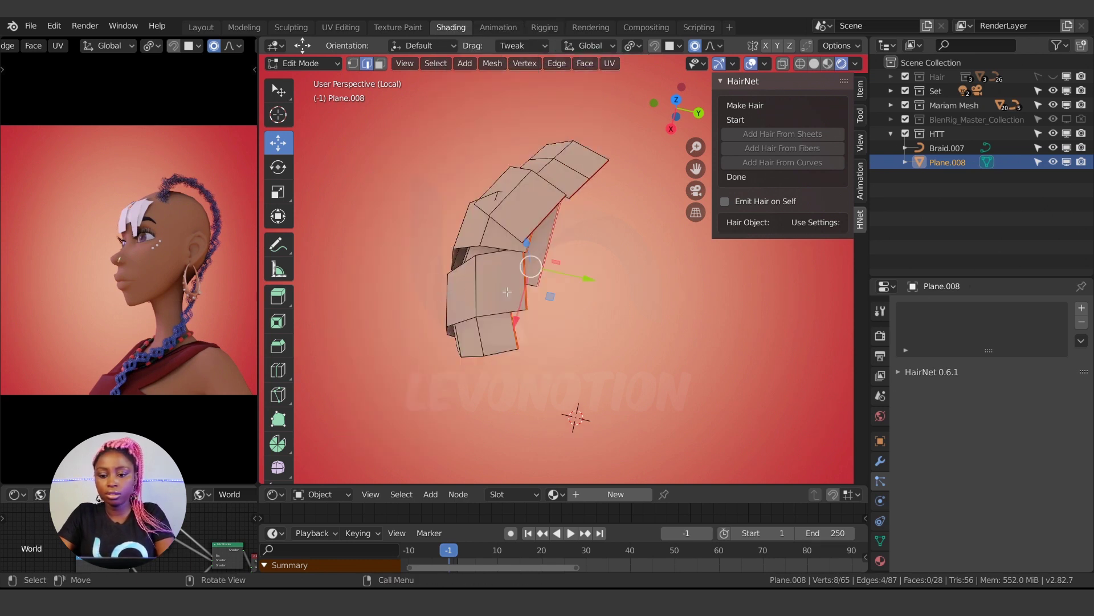
middle_drag(530, 258, 625, 255)
key(KP_Divide)
key(ctrl+Tab)
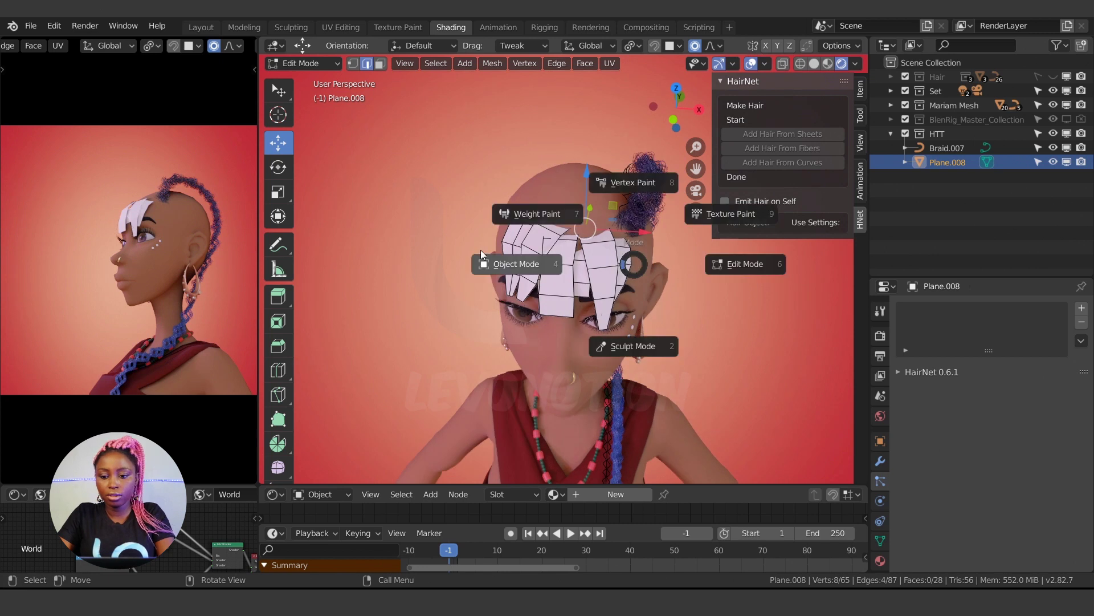
click(454, 264)
- Add the body mesh to the Plane.008 selection, try generating hair from sheets, and check where the strands land
middle_drag(454, 264, 540, 241)
shift+click(493, 222)
click(780, 133)
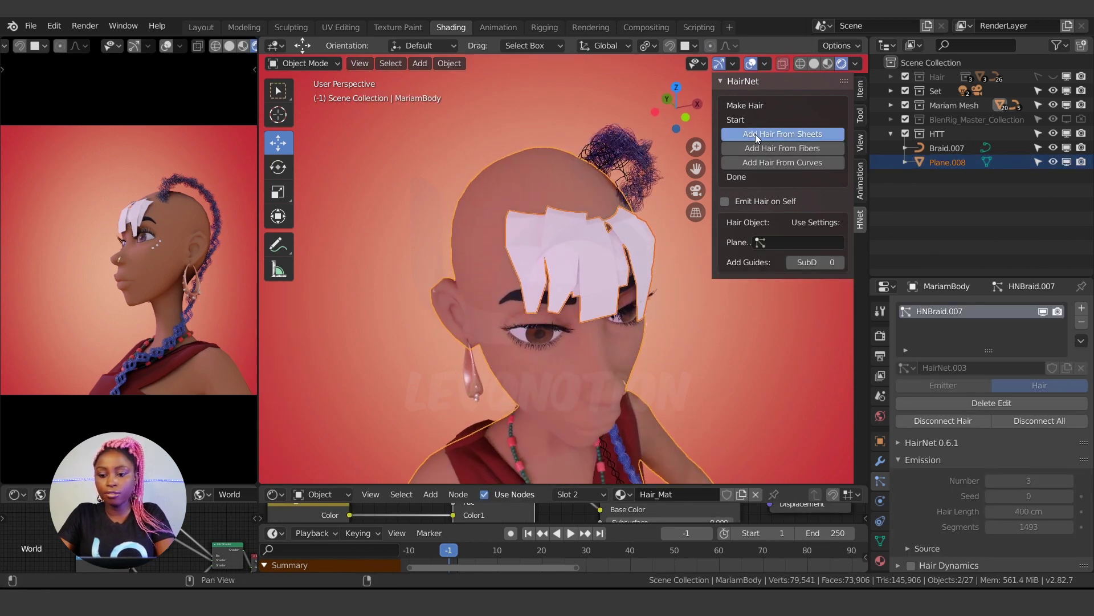
scroll(472, 203, down, 8)
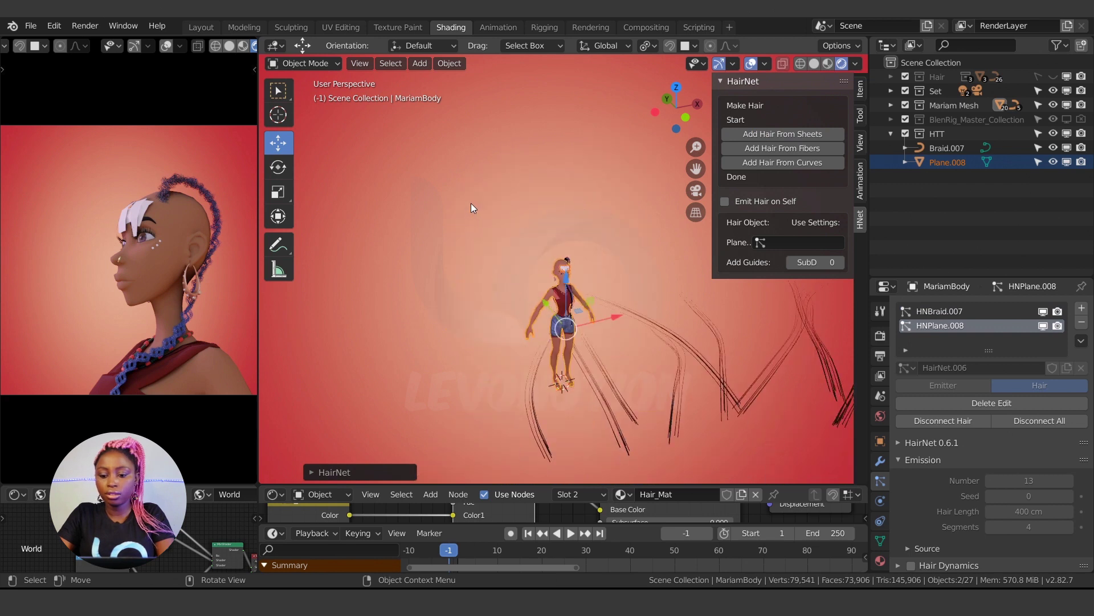
- Apply all transforms to Plane.008 and add the body mesh to the selection as the active object
click(861, 88)
scroll(571, 263, up, 2)
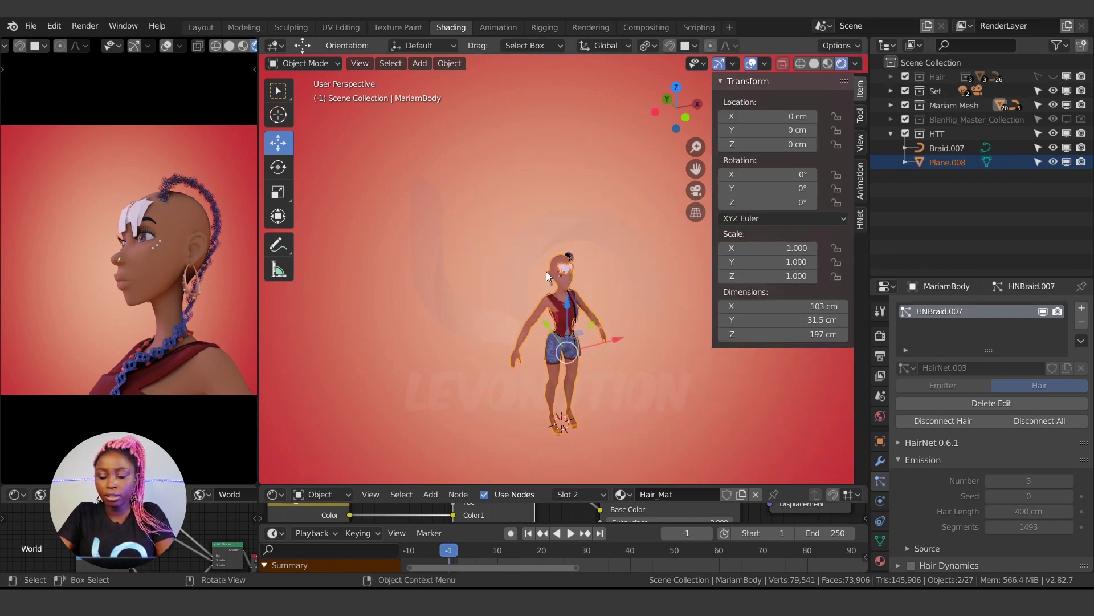
scroll(546, 271, up, 5)
click(558, 259)
key(ctrl+a)
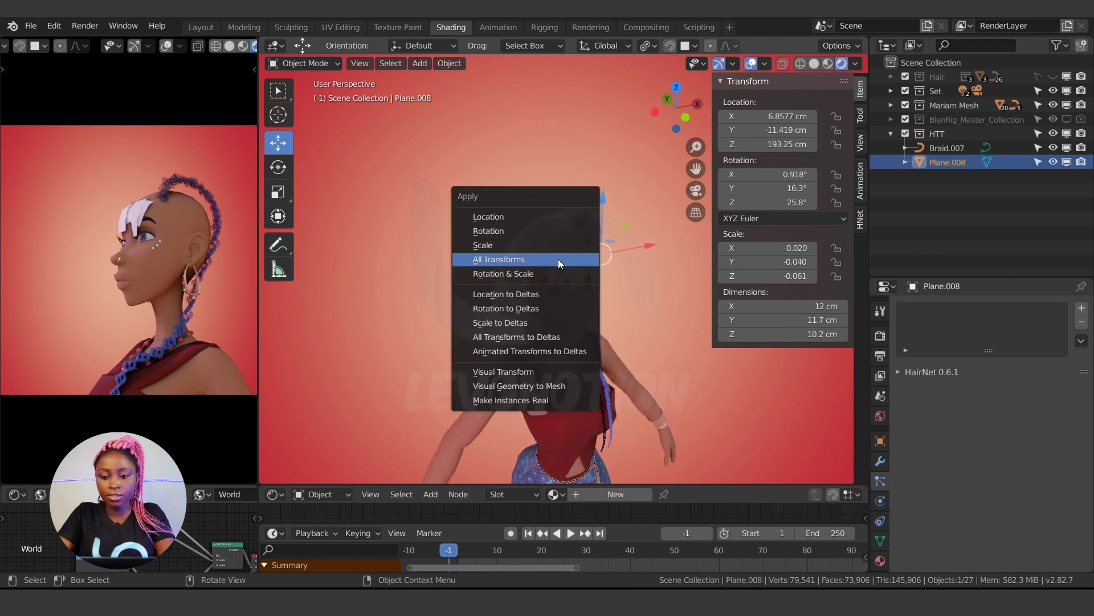
click(548, 261)
shift+click(524, 266)
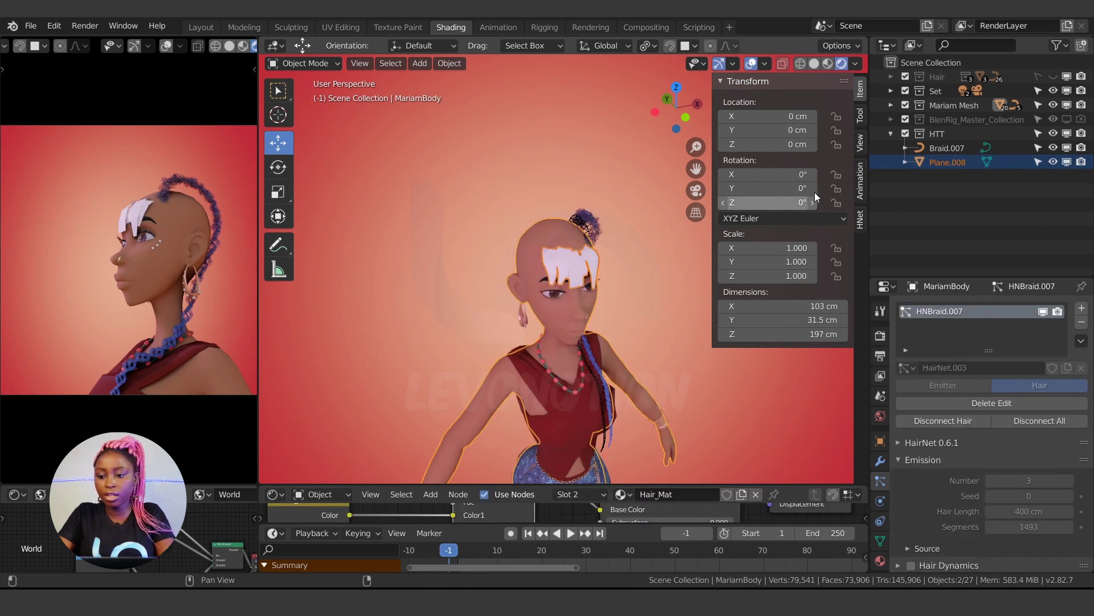
click(861, 220)
- Try generating hair from sheets on the body with no preset settings, inspect the strands, and undo the generation
click(770, 135)
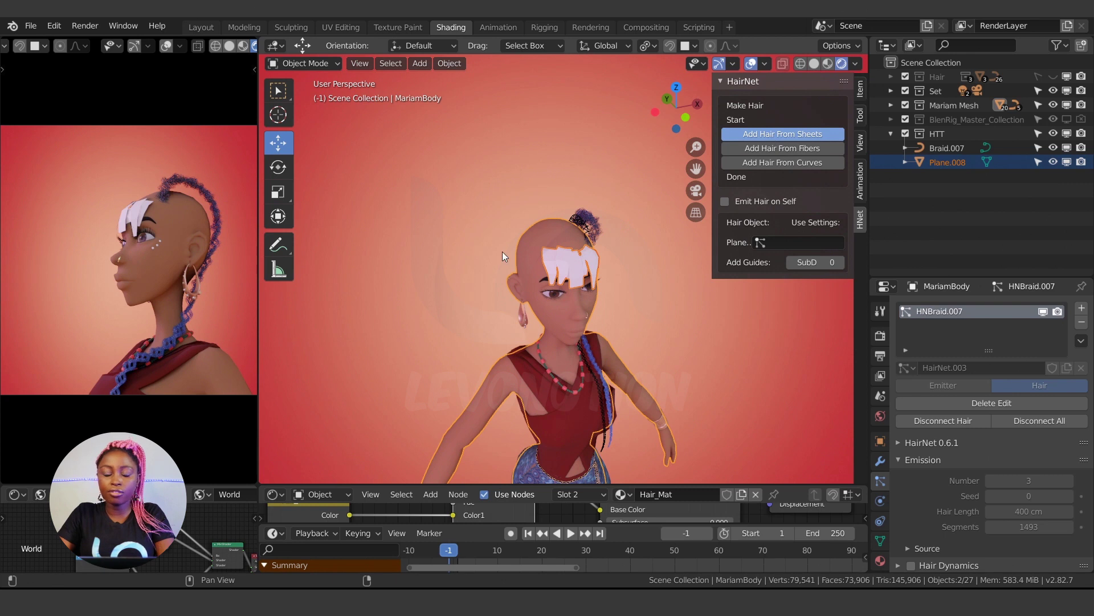
middle_drag(497, 250, 587, 222)
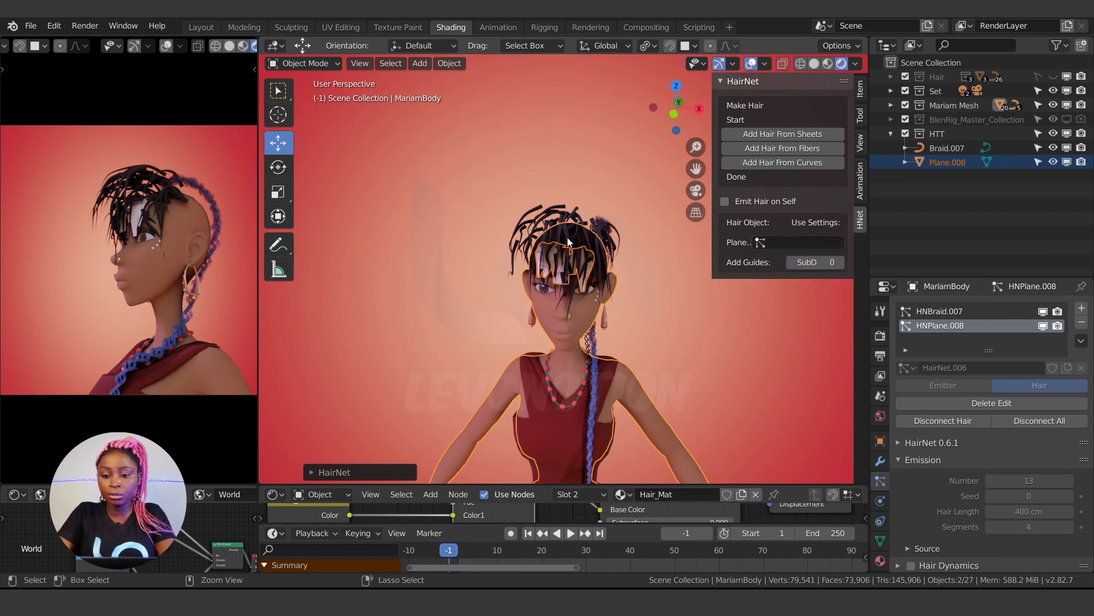
key(ctrl+z)
- Assign the HairNet.003 settings to Plane.008, generate hair from sheets on the body, and inspect the fringe around the head
click(773, 242)
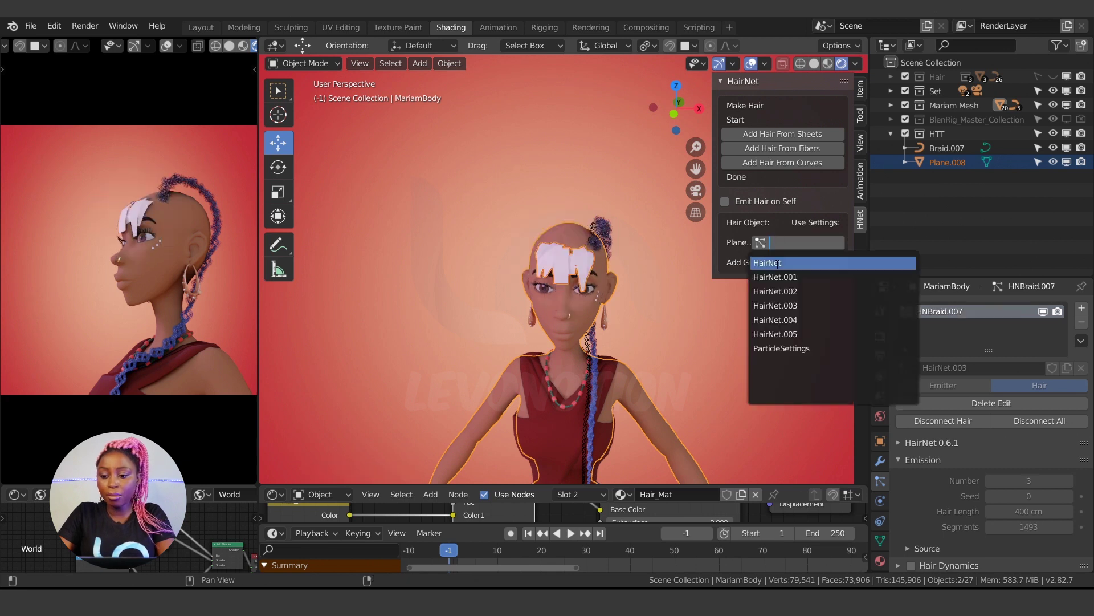
click(779, 305)
scroll(575, 277, up, 4)
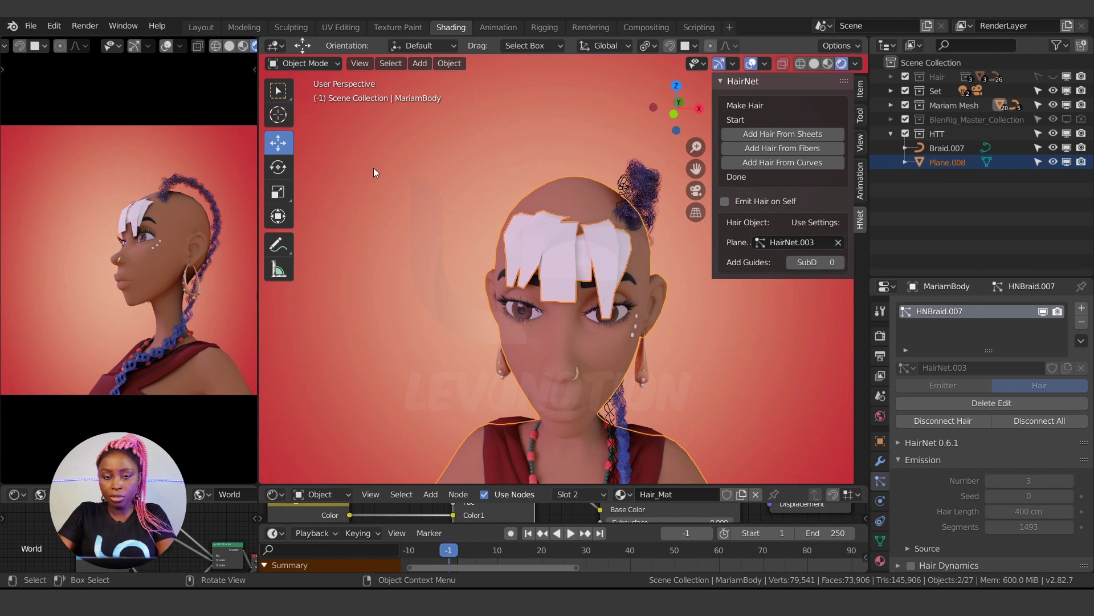
middle_drag(507, 238, 549, 238)
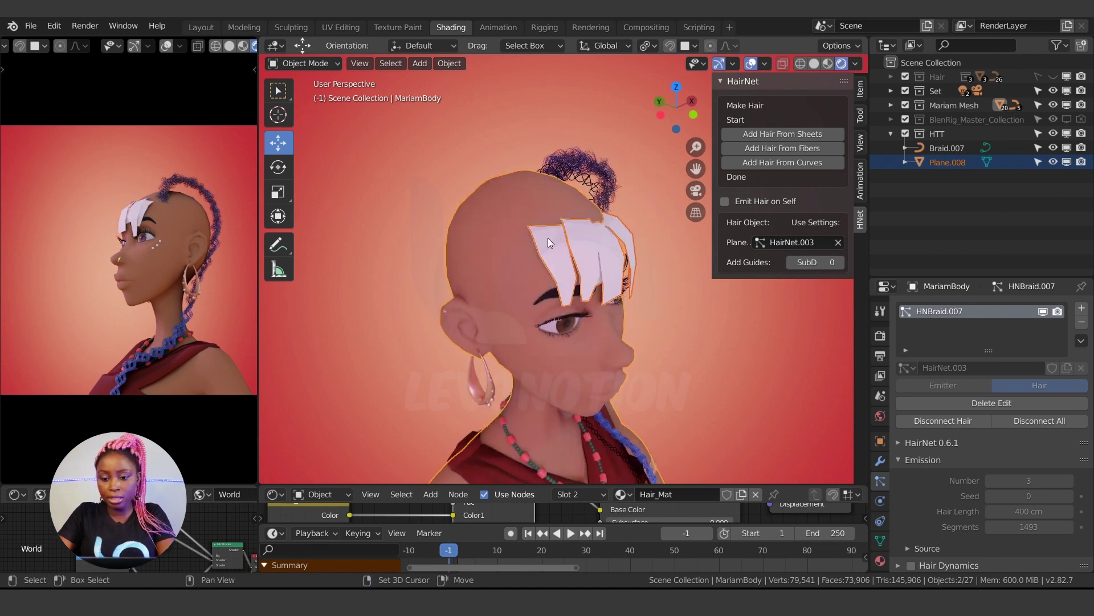
shift+click(492, 214)
shift+click(491, 213)
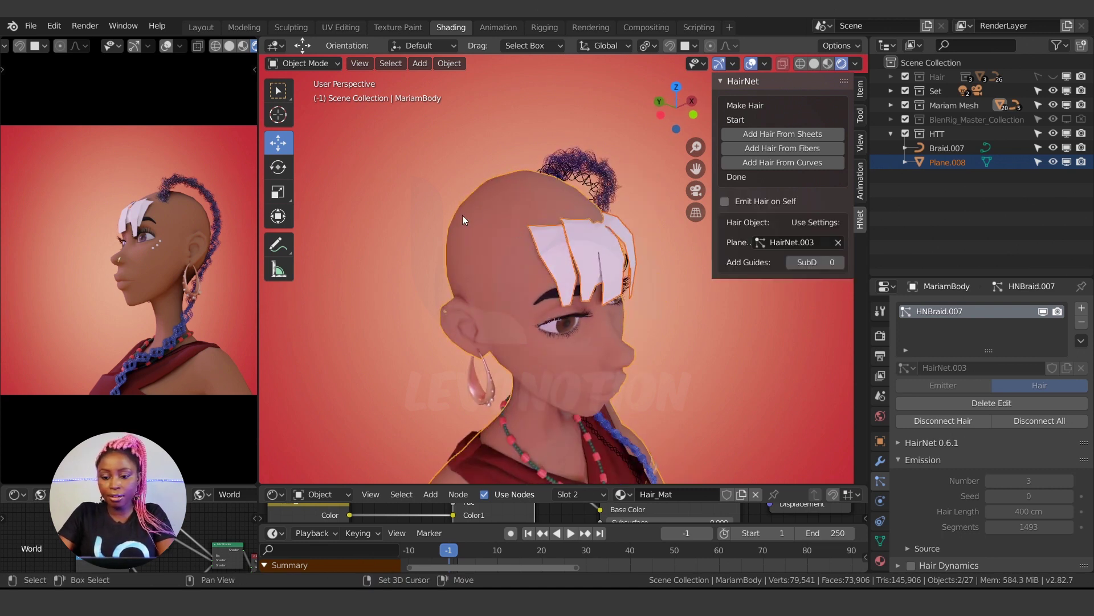
click(787, 135)
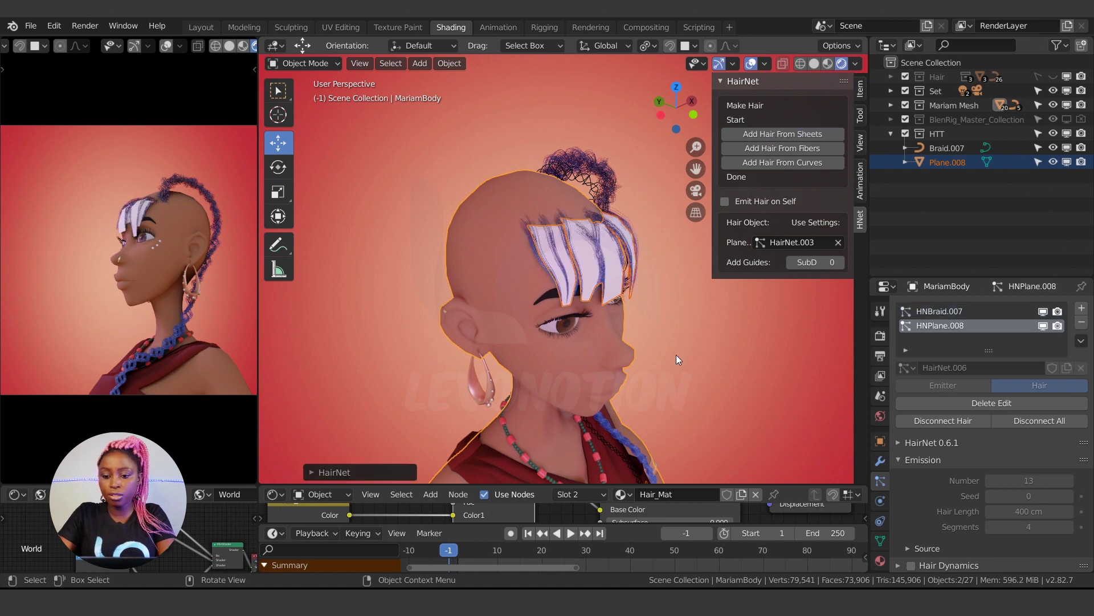
middle_drag(550, 307, 629, 247)
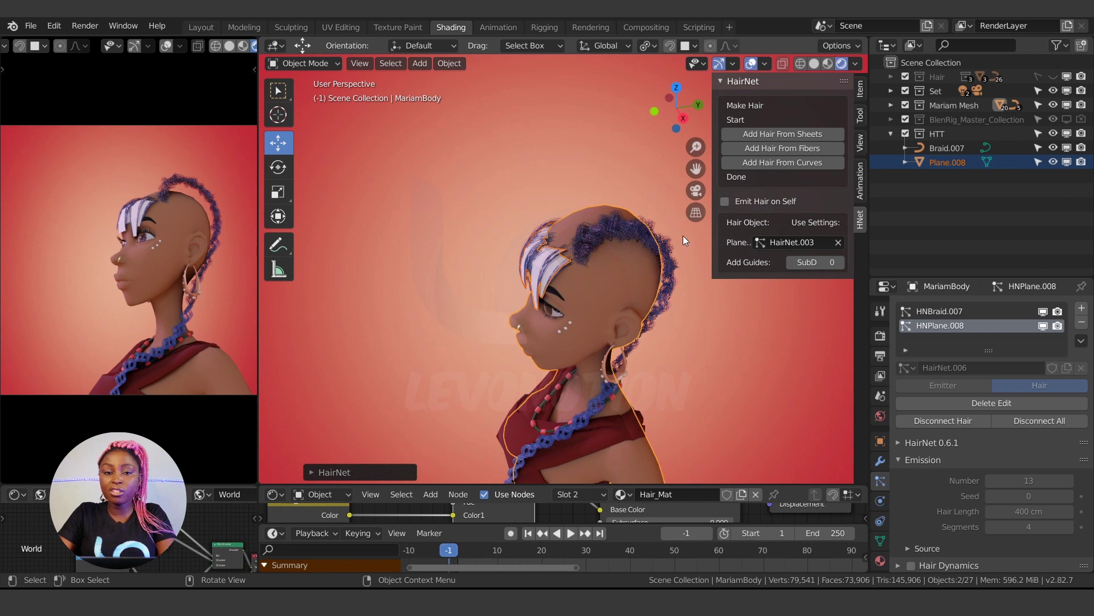
middle_drag(545, 308, 611, 339)
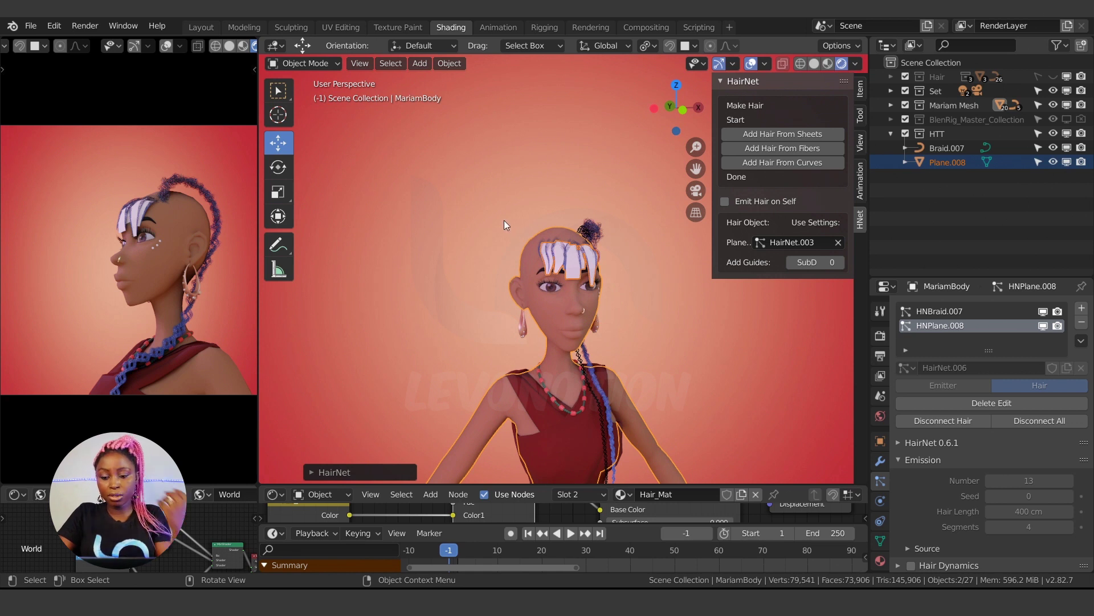
- Inspect the generated fringe around the head and hide the Plane.008 hair sheets in the viewport
scroll(564, 302, down, 3)
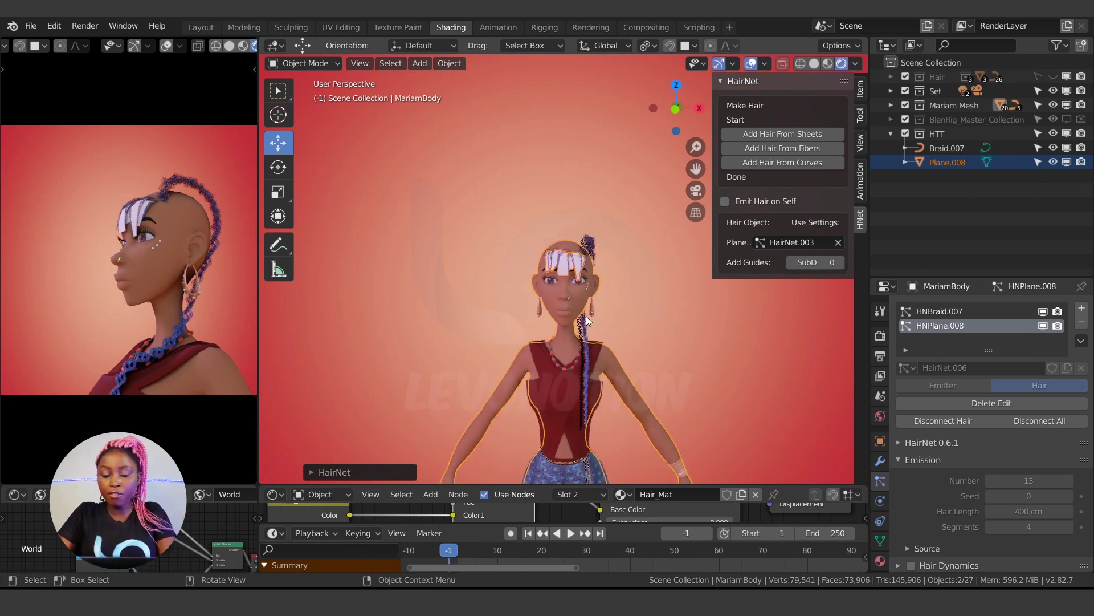
middle_drag(584, 302, 591, 265)
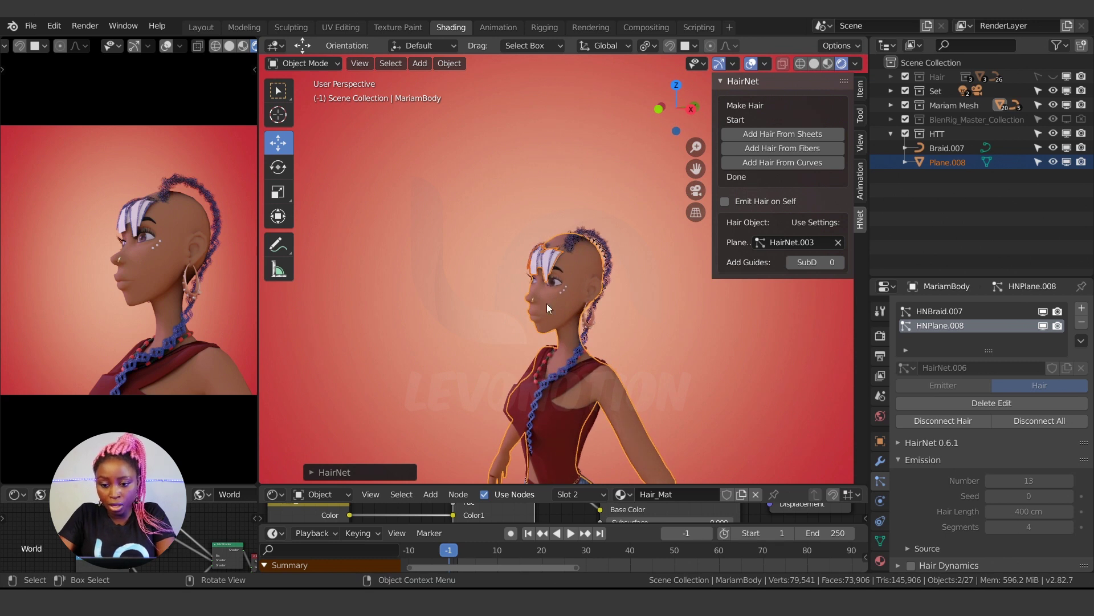
scroll(546, 304, up, 4)
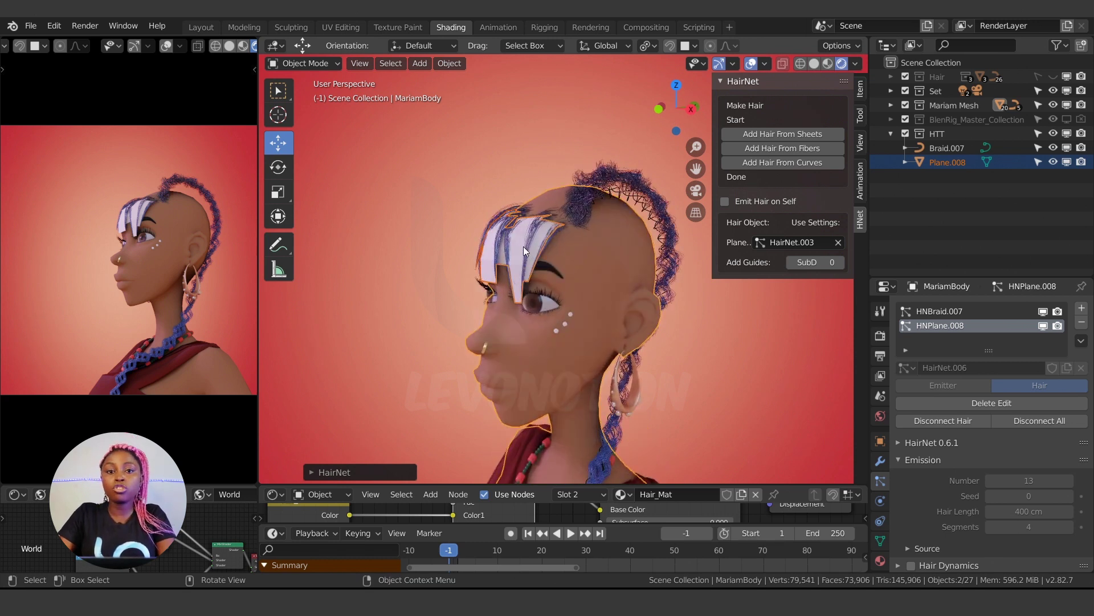
middle_drag(502, 262, 547, 235)
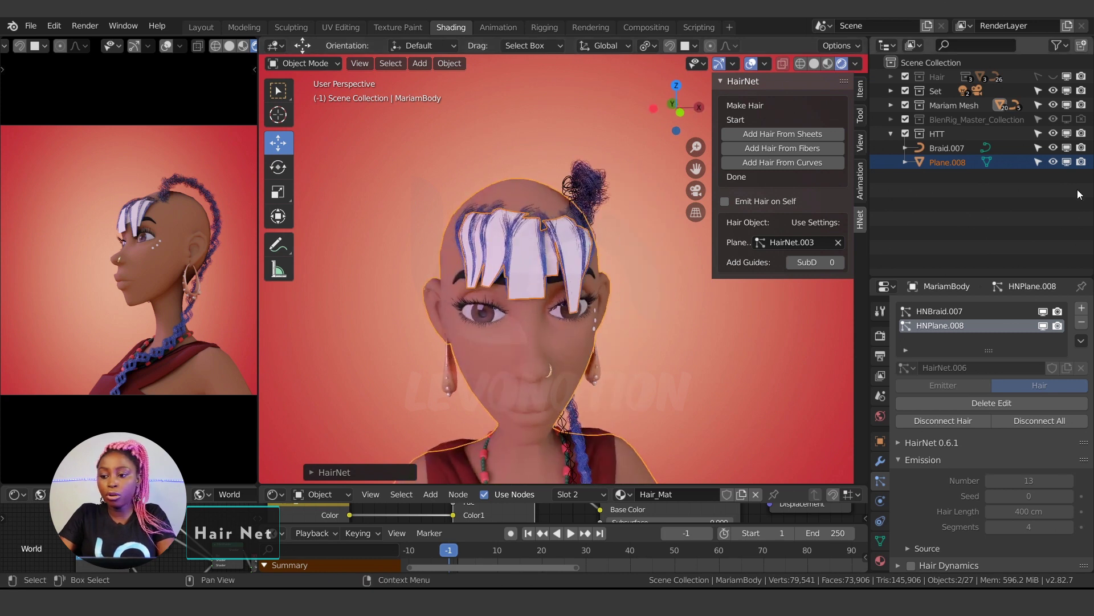
click(1053, 163)
- Switch the body mesh to Particle Edit mode, inspect the HNPlane.008 guide strands, and lower the Comb brush strength to 0.038
key(ctrl+Tab)
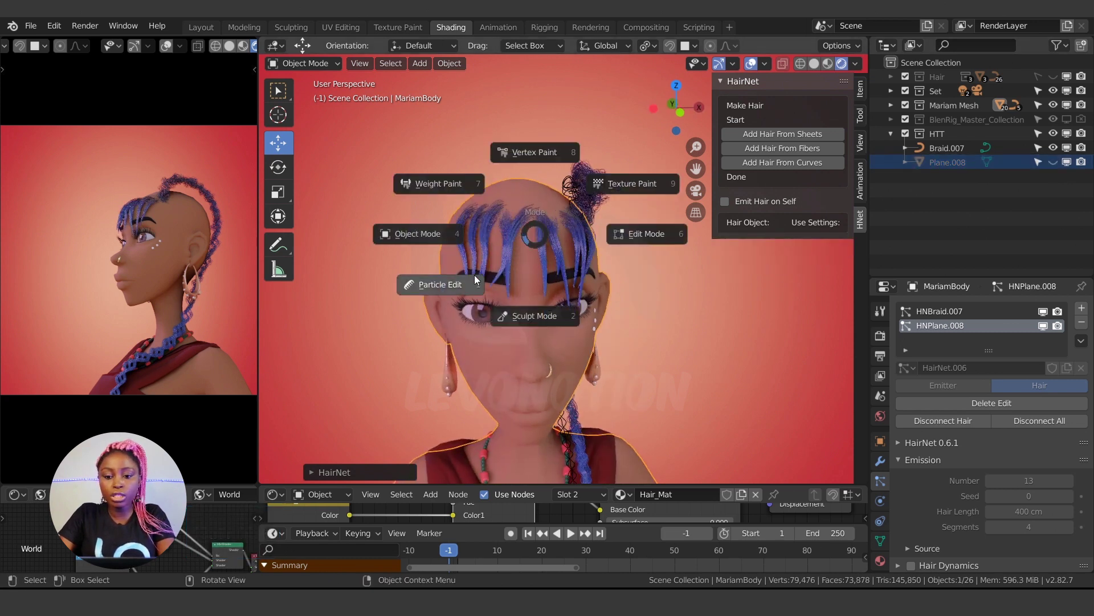
click(440, 294)
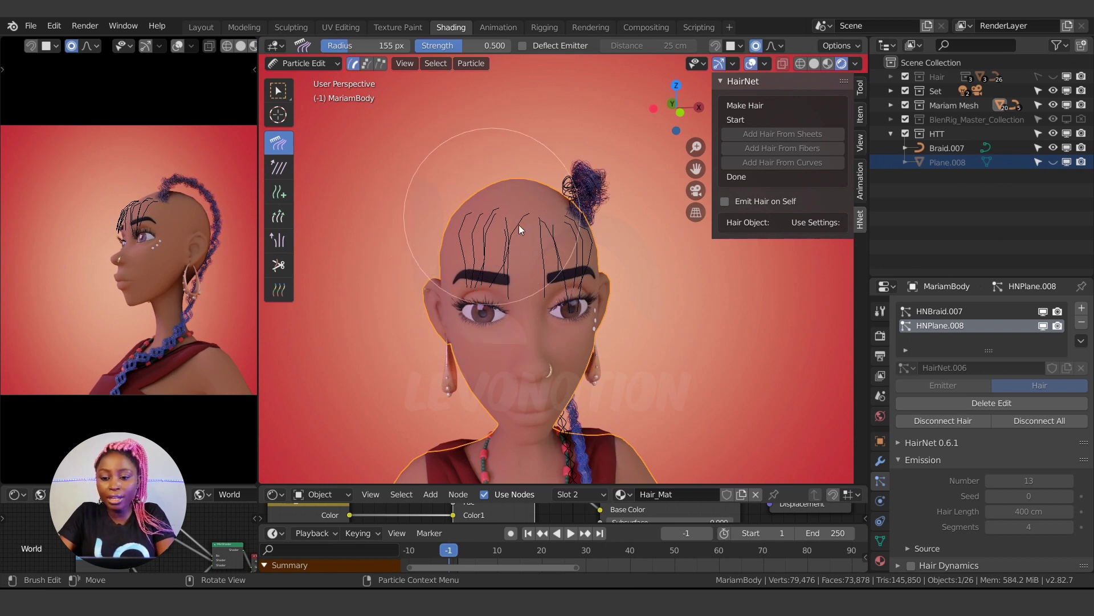
scroll(567, 246, up, 1)
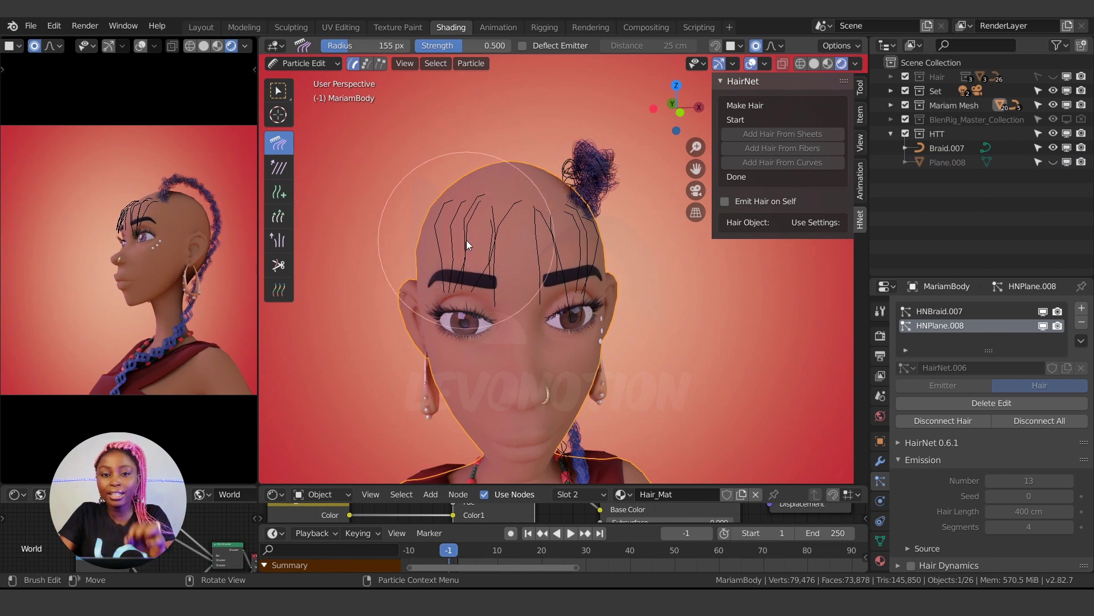
mouse_move(469, 239)
middle_down()
mouse_move(543, 263)
mouse_move(498, 258)
mouse_move(558, 244)
mouse_move(622, 294)
mouse_move(564, 285)
mouse_move(603, 186)
middle_up()
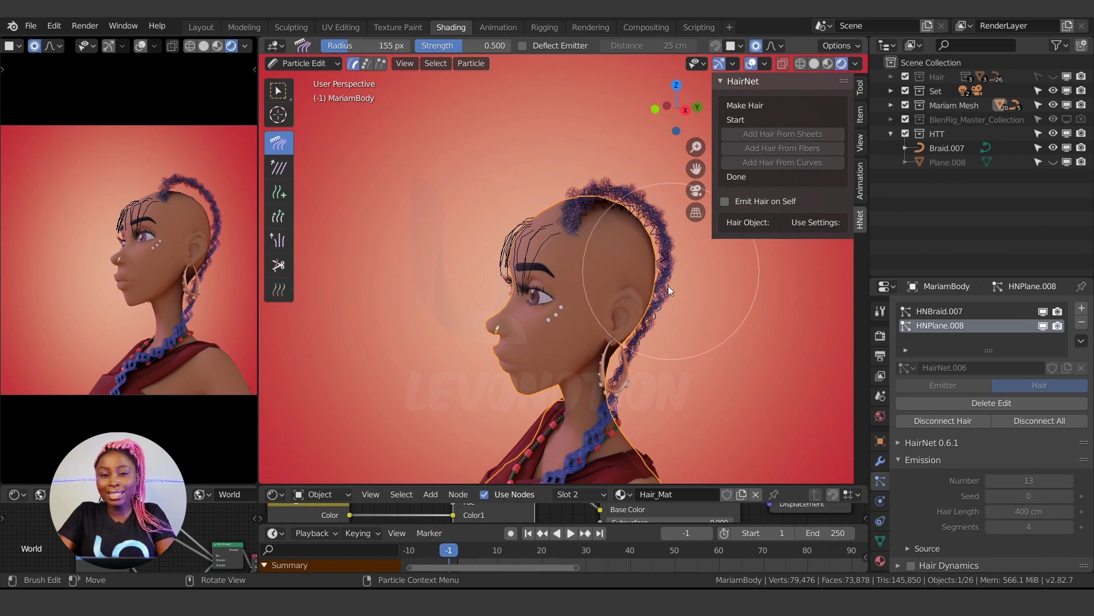
mouse_move(442, 339)
middle_down()
mouse_move(557, 345)
mouse_move(524, 284)
mouse_move(582, 227)
middle_up()
drag(457, 45, 419, 46)
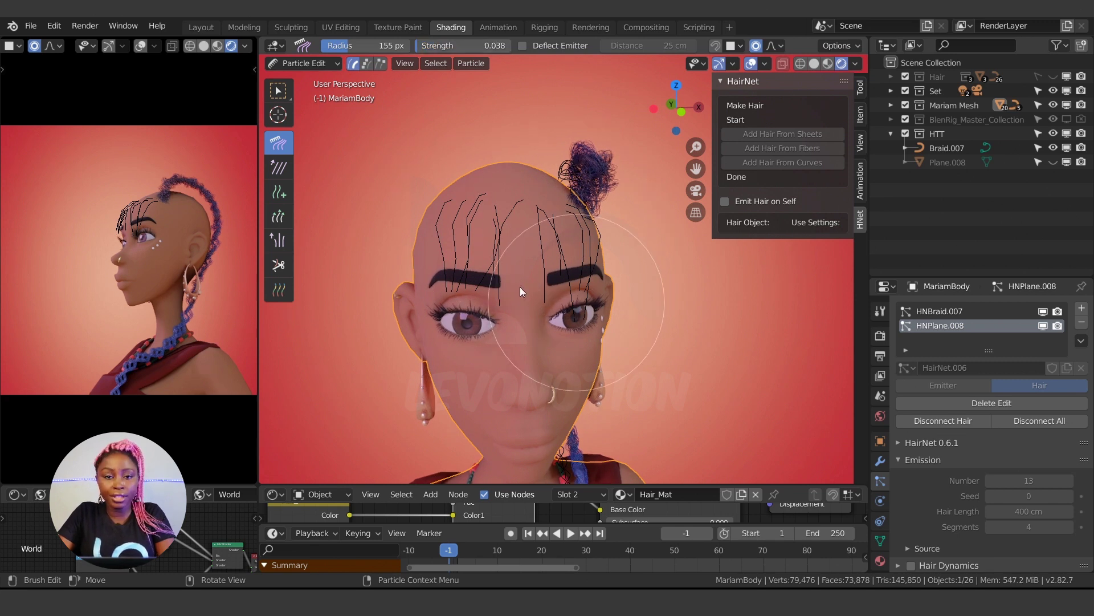
- Return the body mesh to Object Mode and unhide the Hair collection to view the fringe with the full hairstyle
key(ctrl+Tab)
click(480, 264)
middle_drag(422, 260, 460, 224)
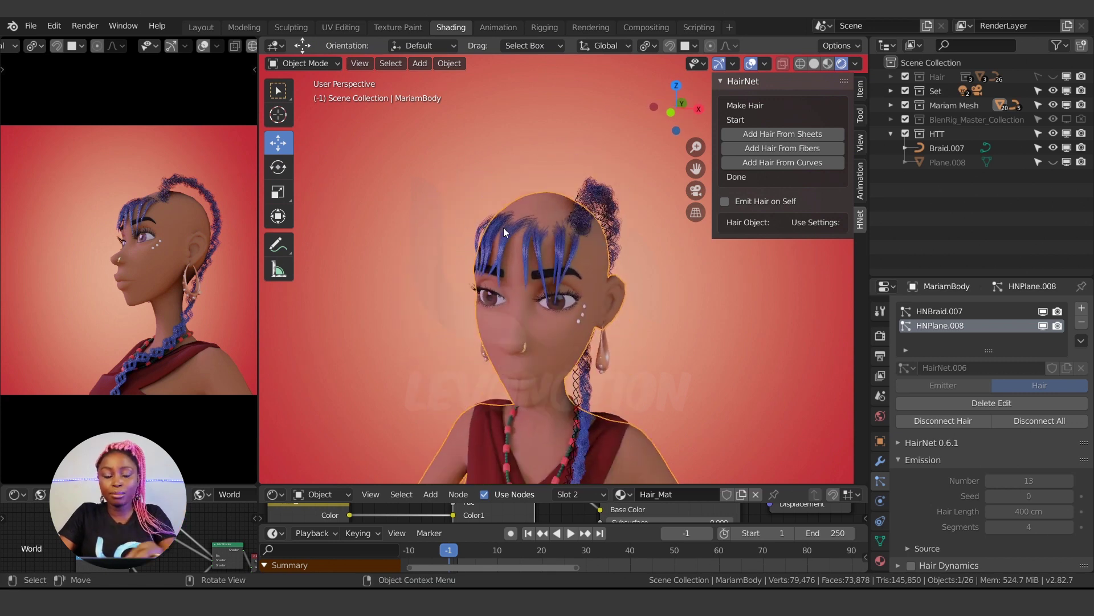
scroll(504, 228, up, 1)
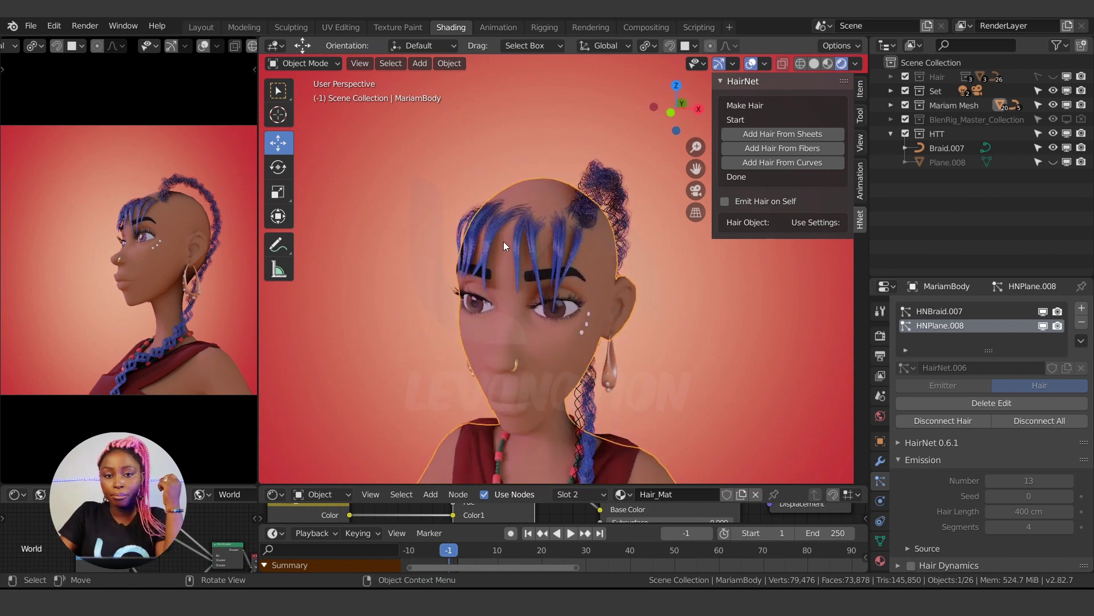
mouse_move(533, 263)
middle_down()
mouse_move(447, 272)
mouse_move(510, 273)
mouse_move(526, 239)
mouse_move(581, 265)
mouse_move(546, 247)
middle_up()
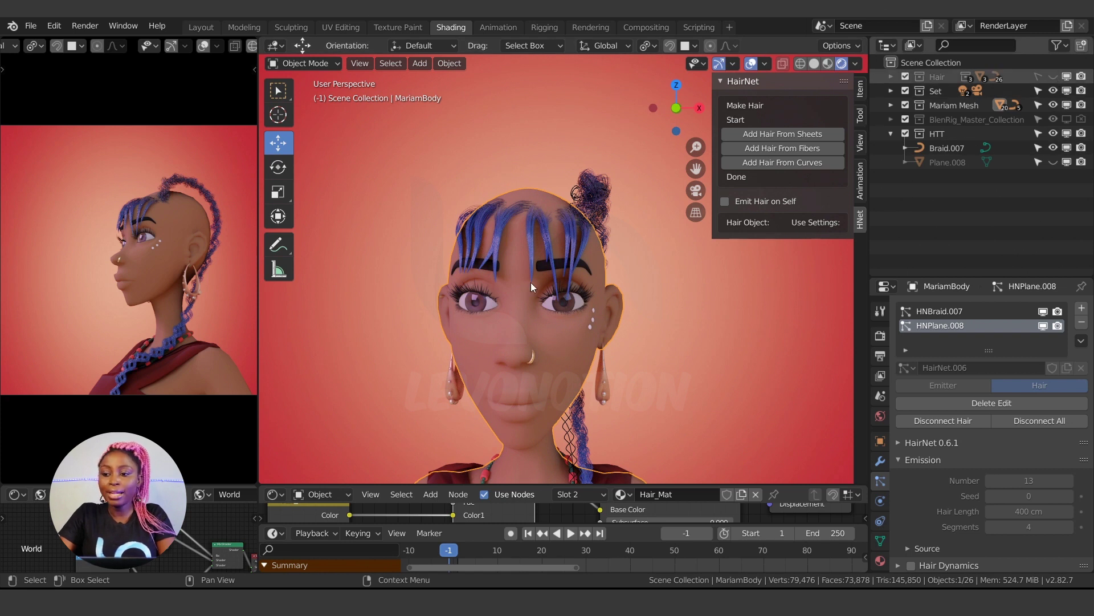
middle_drag(539, 273, 566, 273)
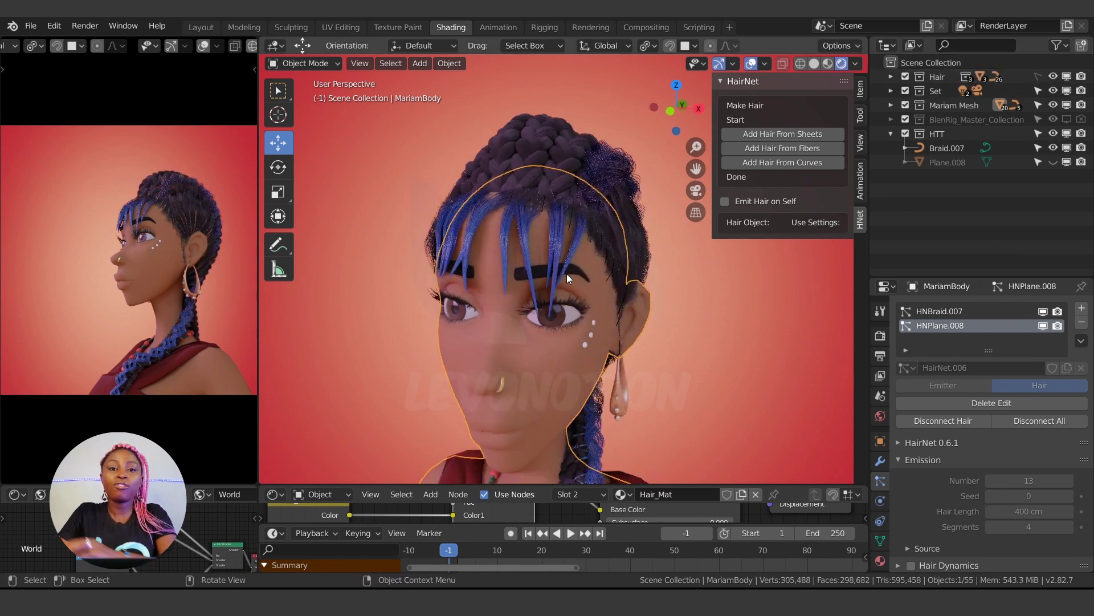